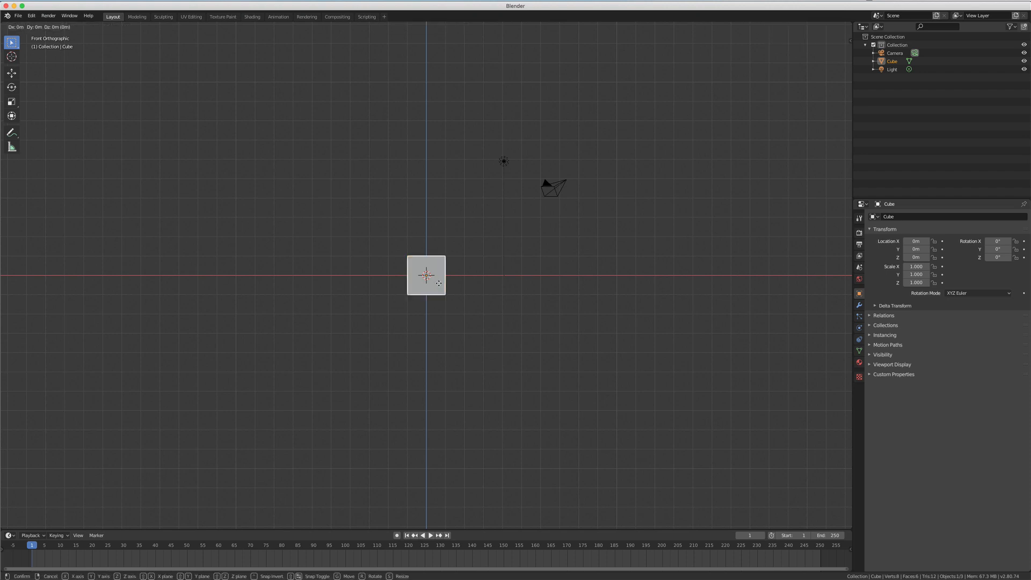
Step: Move the default cube about 3 m up along the global Z axis
key("z")
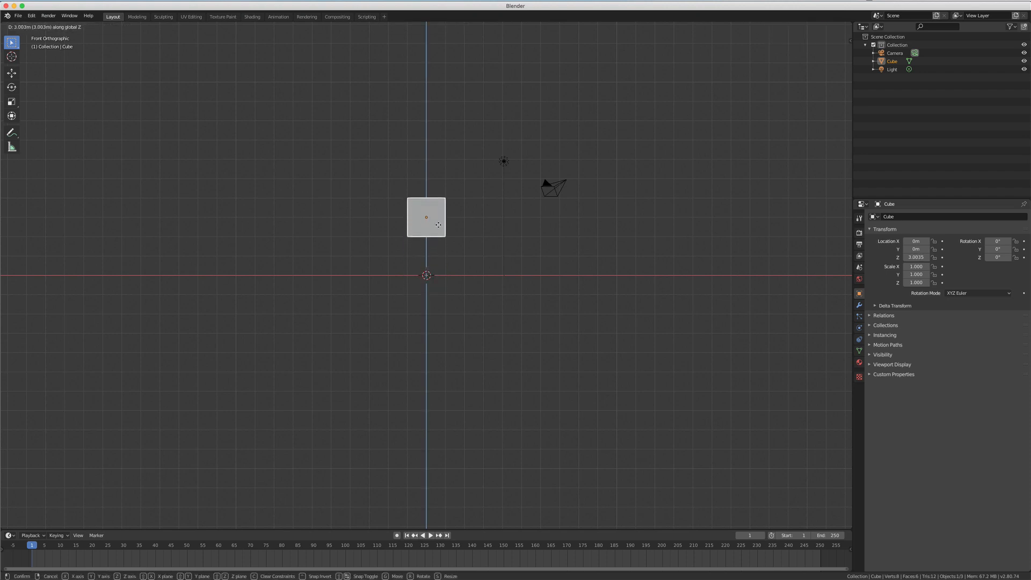
left_click(438, 223)
Step: Start the Shortcut VUr display of keys and mouse inputs in the 3D viewport
key("n")
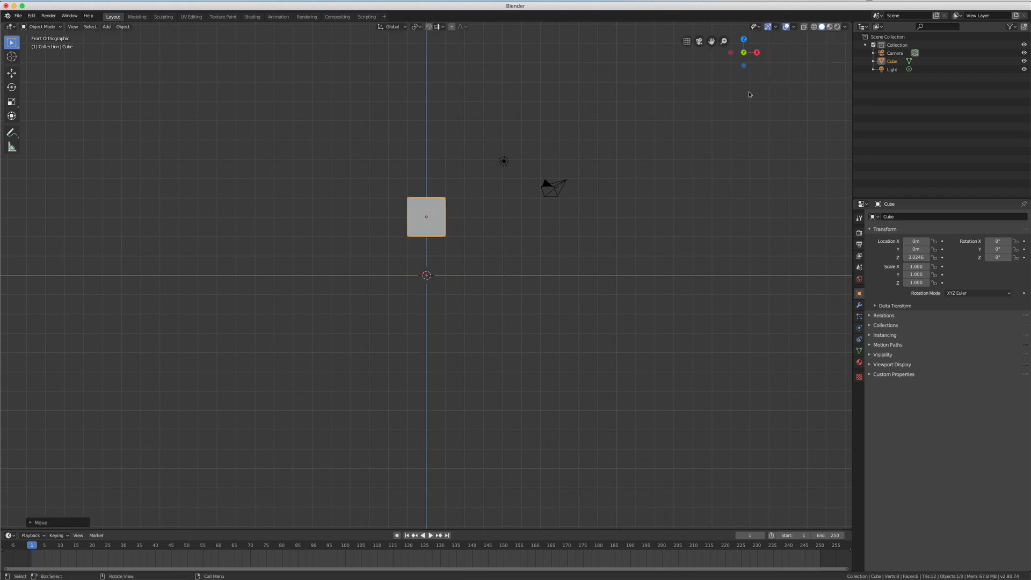
left_click(847, 97)
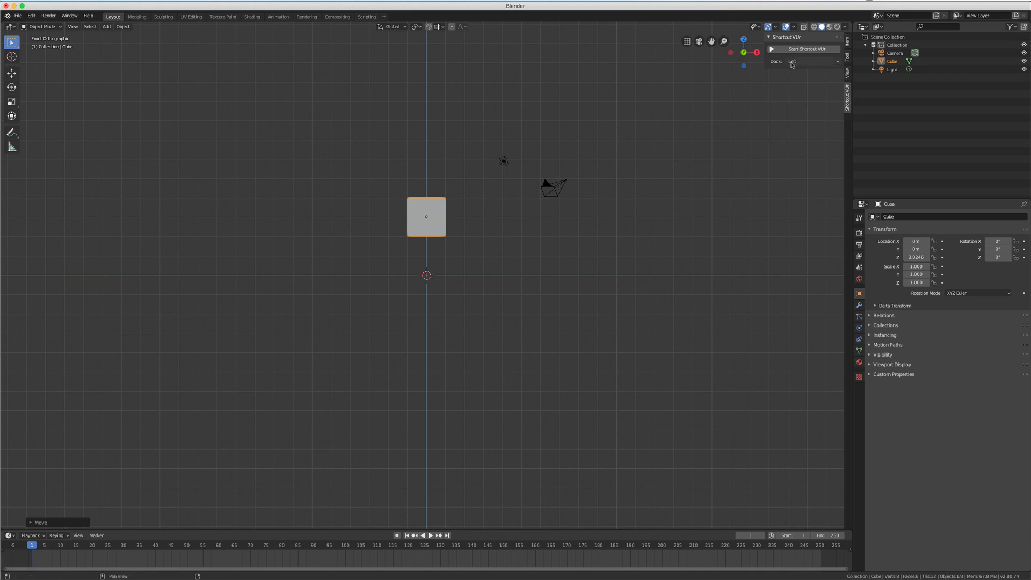
left_click(776, 50)
left_click(401, 350)
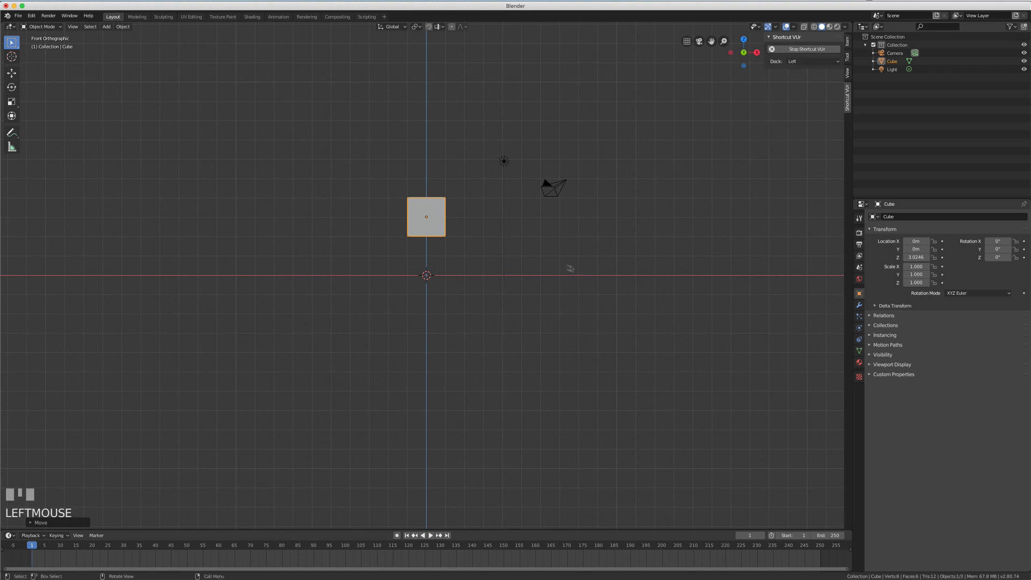
Step: Add an Array modifier to the cube
middle_click_drag(571, 266, 494, 237)
scroll(478, 263, "down", 1)
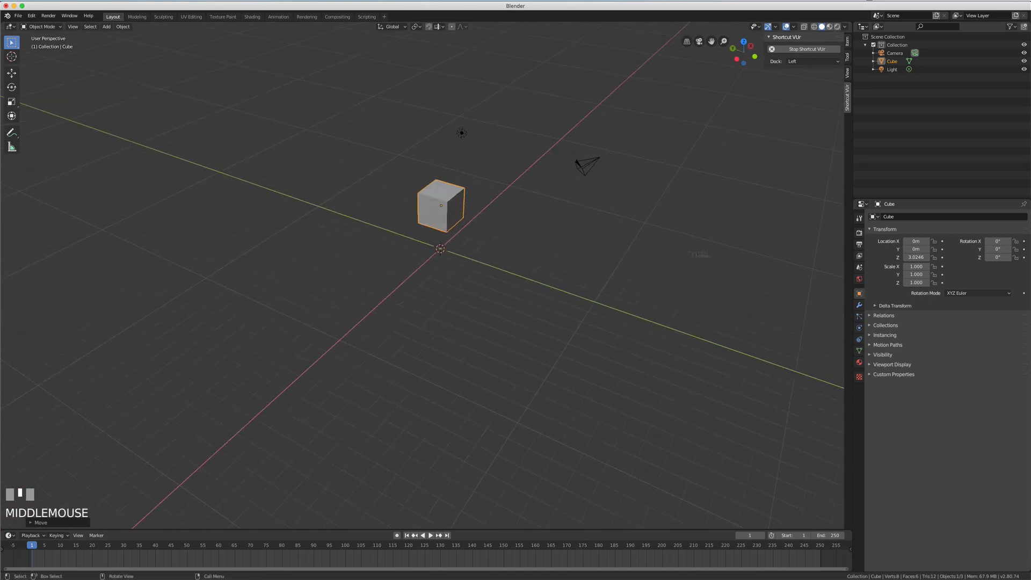
left_click(859, 305)
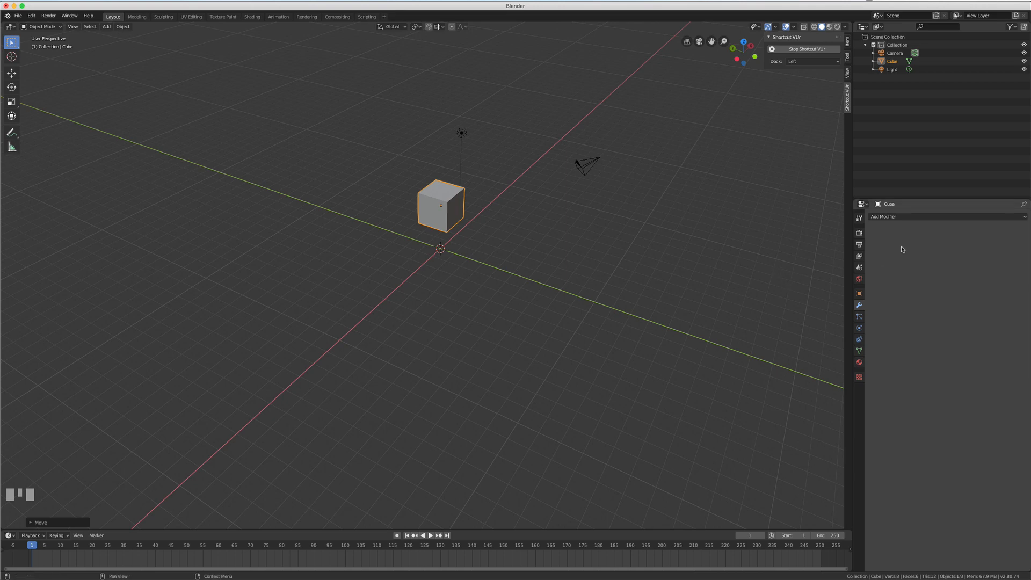
left_click(897, 216)
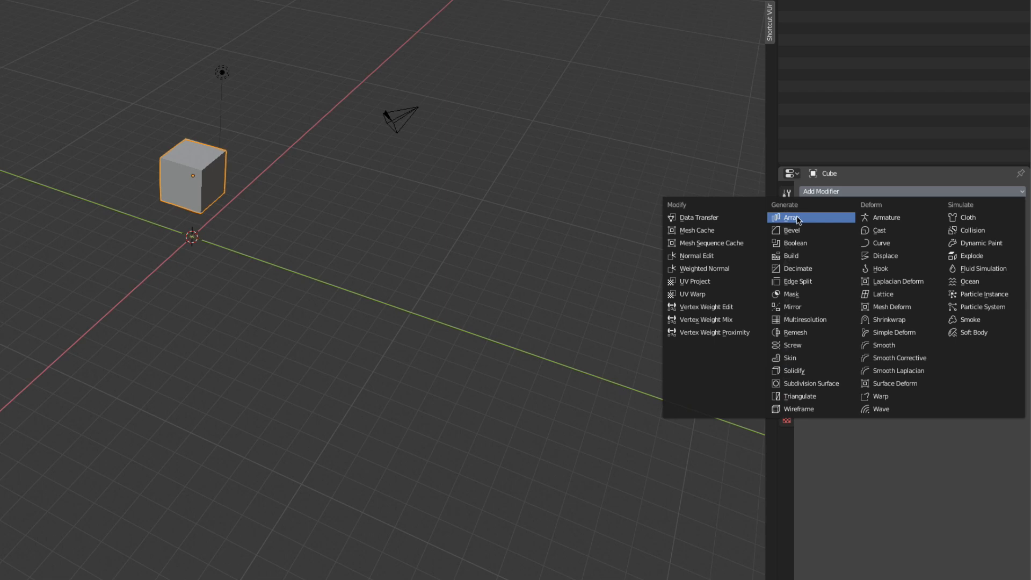
left_click(797, 220)
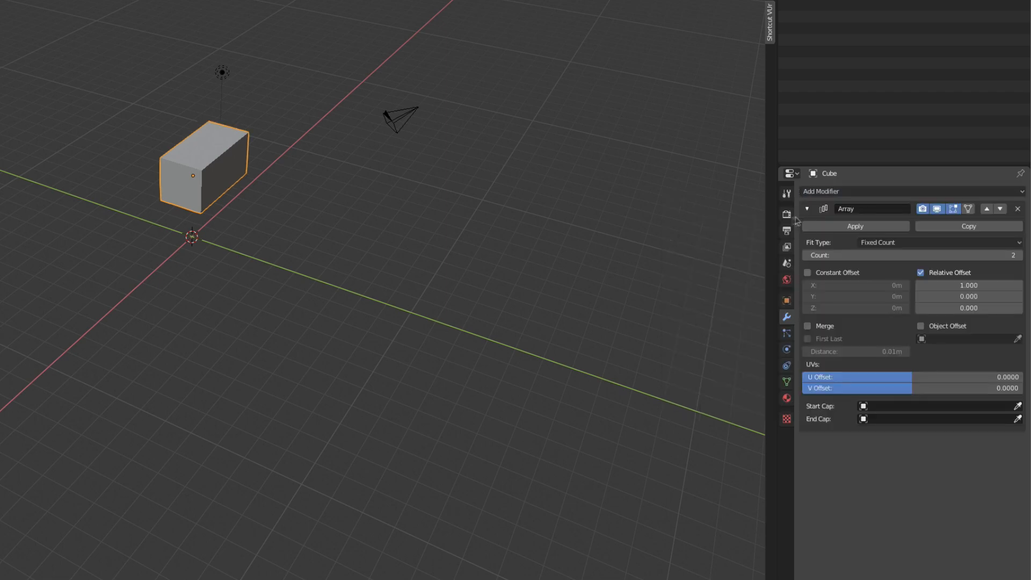
Step: Set the Array modifier's relative X offset to 1.05 and its count to 3
middle_click_drag(430, 221, 273, 203)
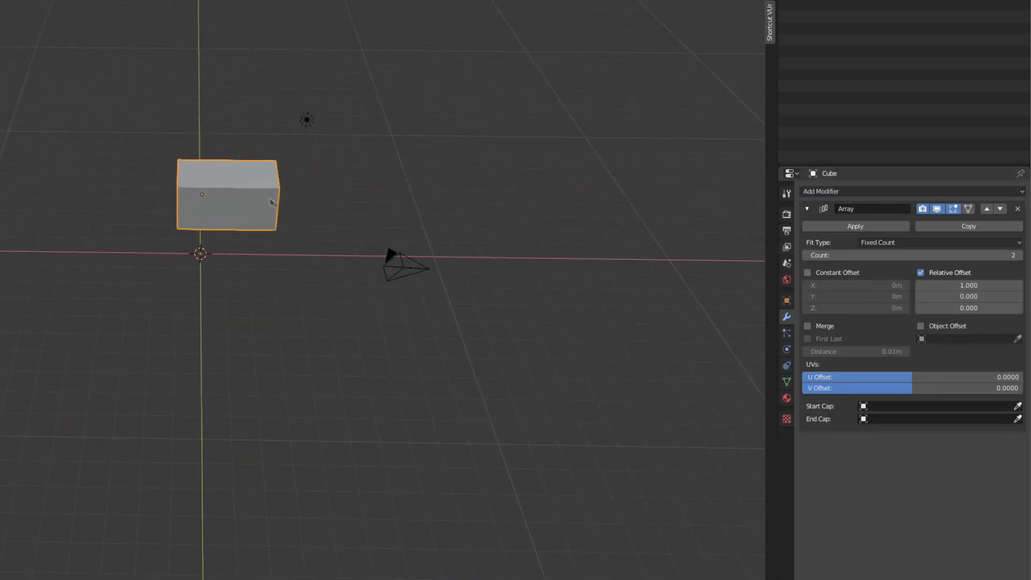
scroll(267, 197, "up", 4)
middle_click_drag(305, 151, 215, 236, "shift")
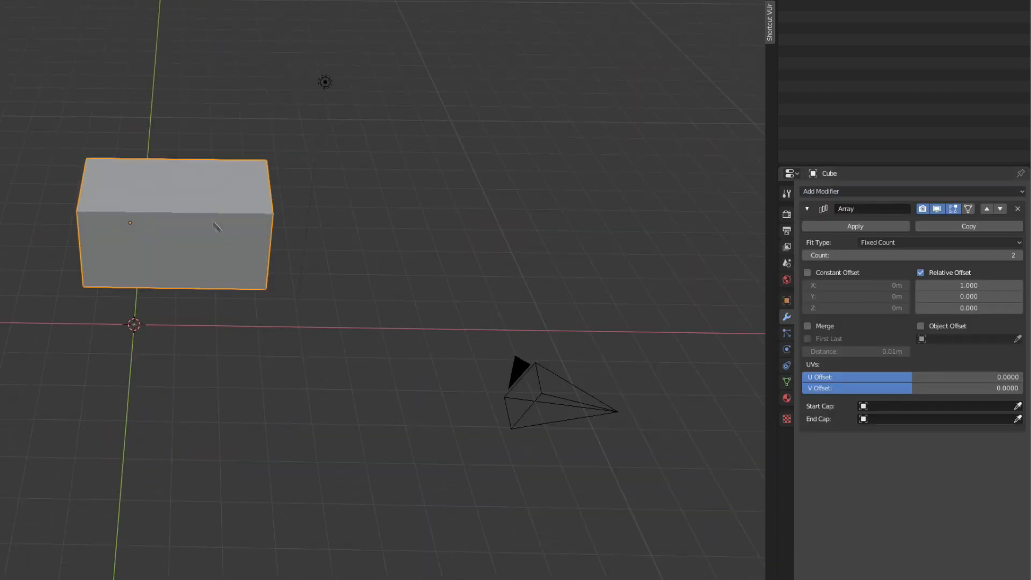
left_click(947, 285)
left_click(956, 287)
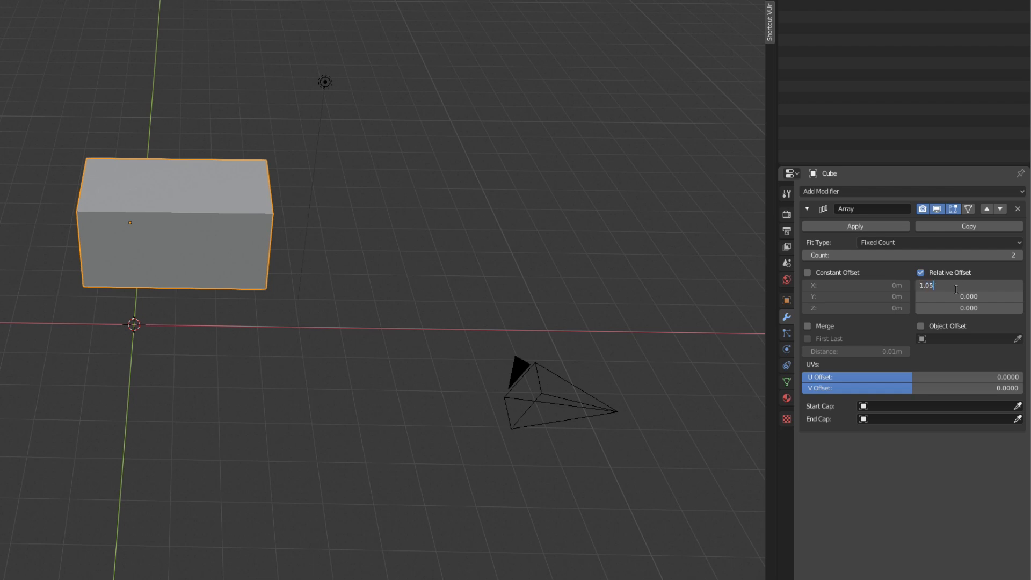
key("Return")
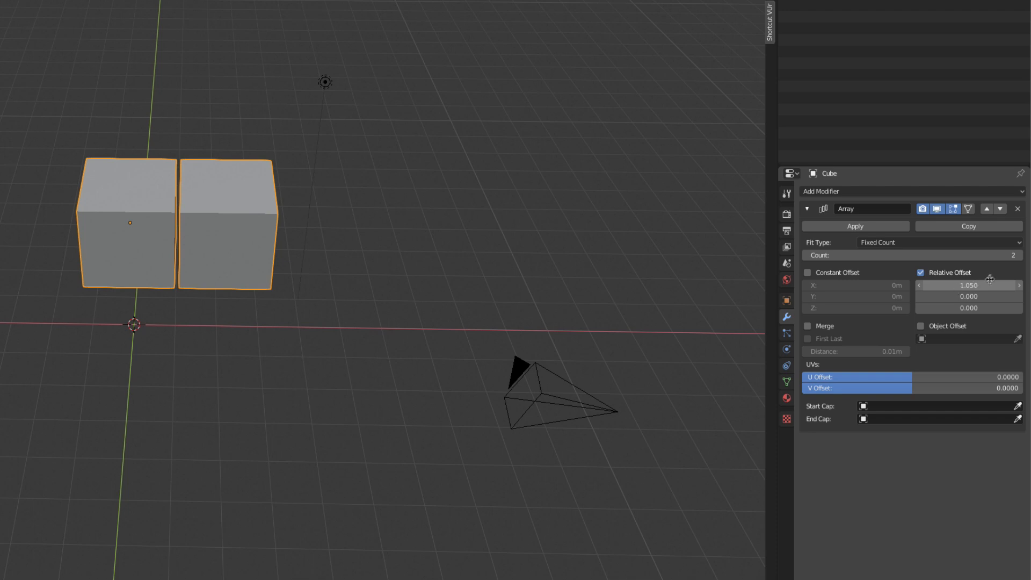
left_click(1018, 255)
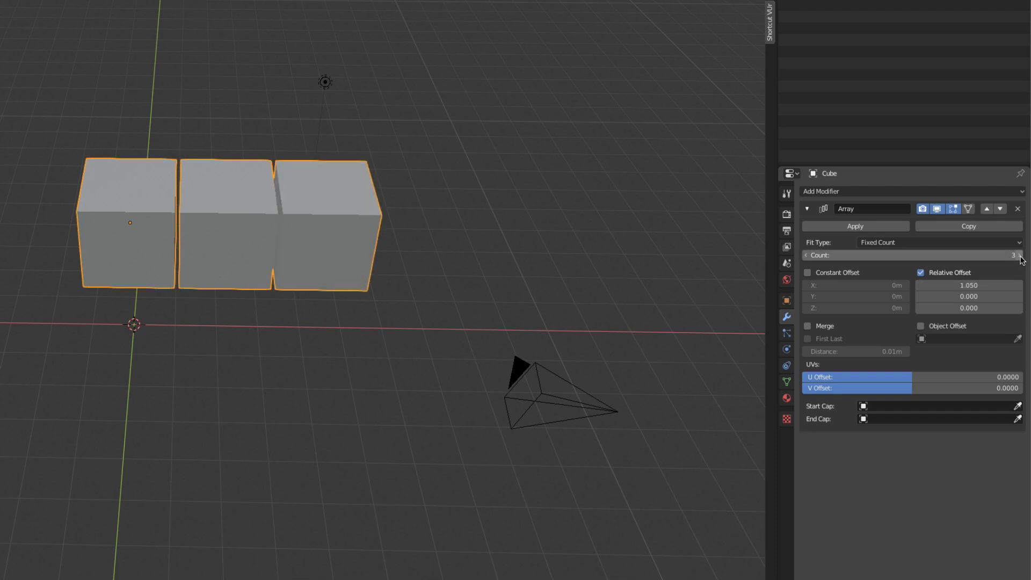
Step: Add a second Array modifier to the cube and set its relative X offset to 0
middle_click_drag(211, 318, 324, 327)
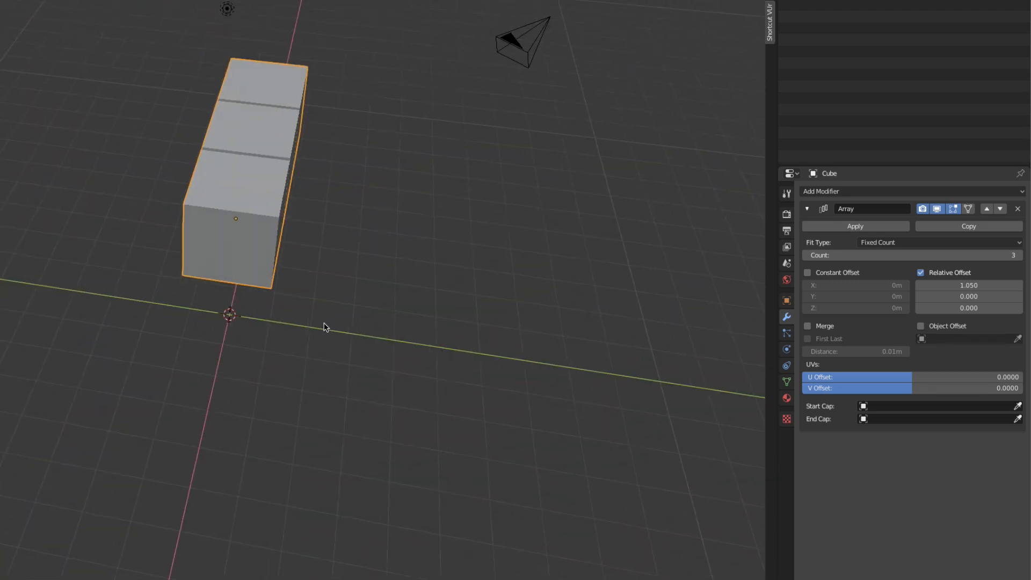
left_click(841, 191)
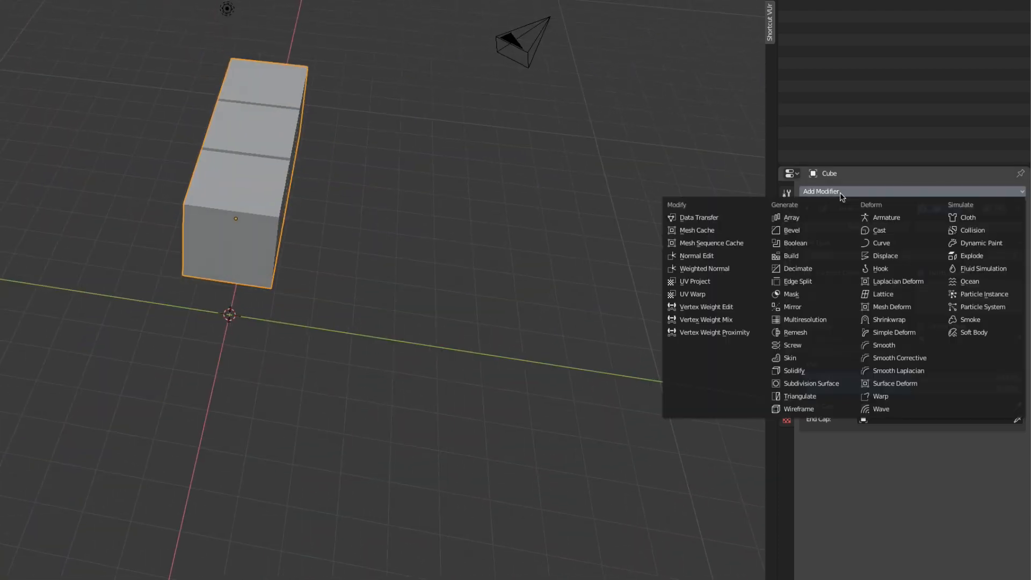
left_click(795, 218)
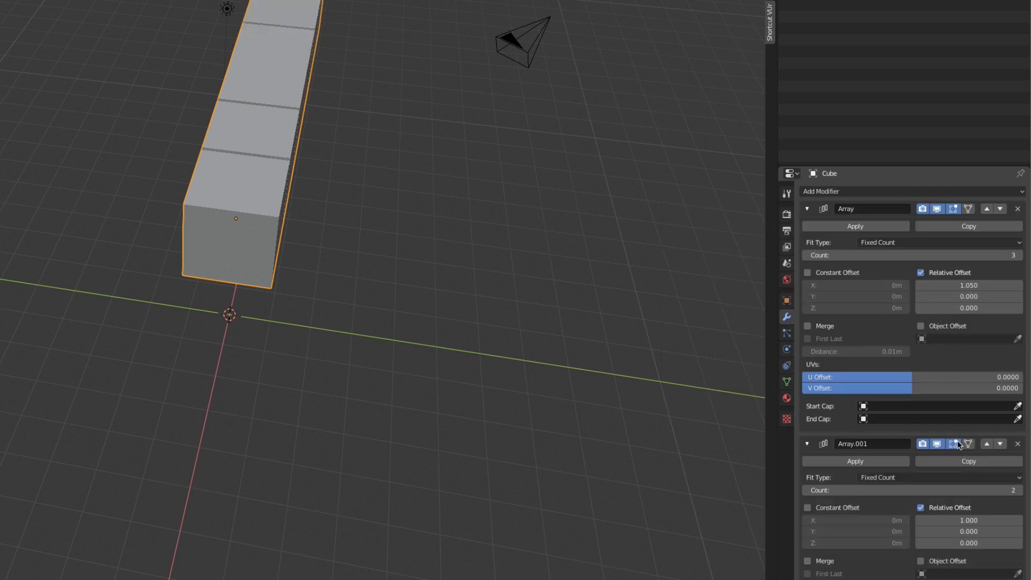
left_click(968, 521)
key("BackSpace")
key("BackSpace")
key("BackSpace")
type("0")
key("Return")
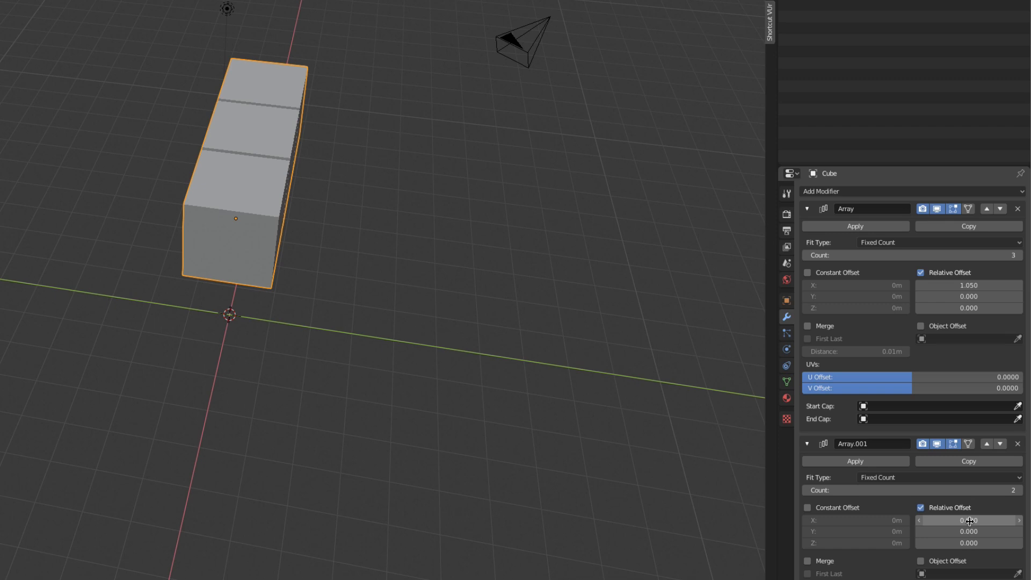
Step: Set the second Array modifier's relative Y offset to 1.05 and its count to 3
left_click(964, 285)
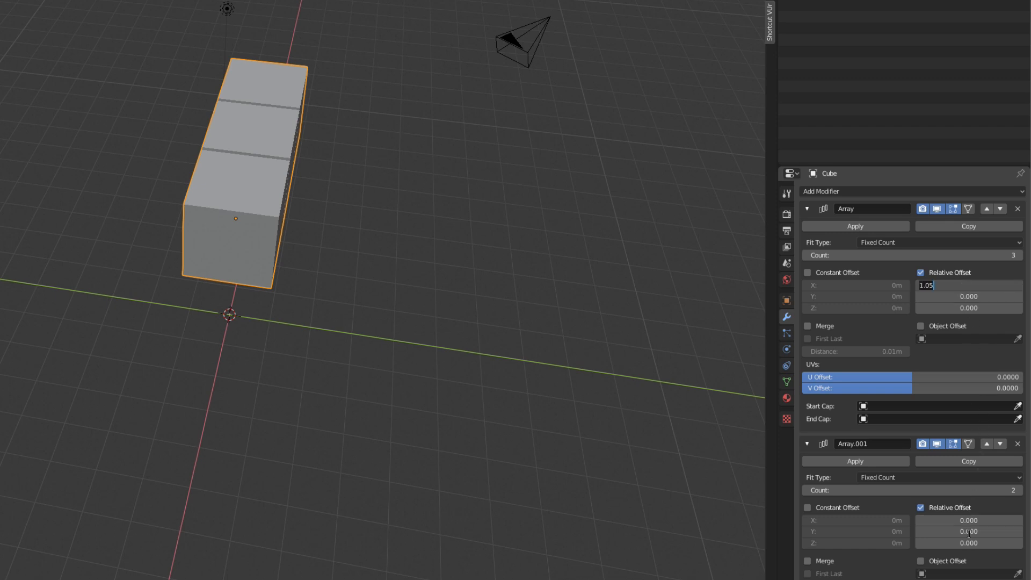
key("Return")
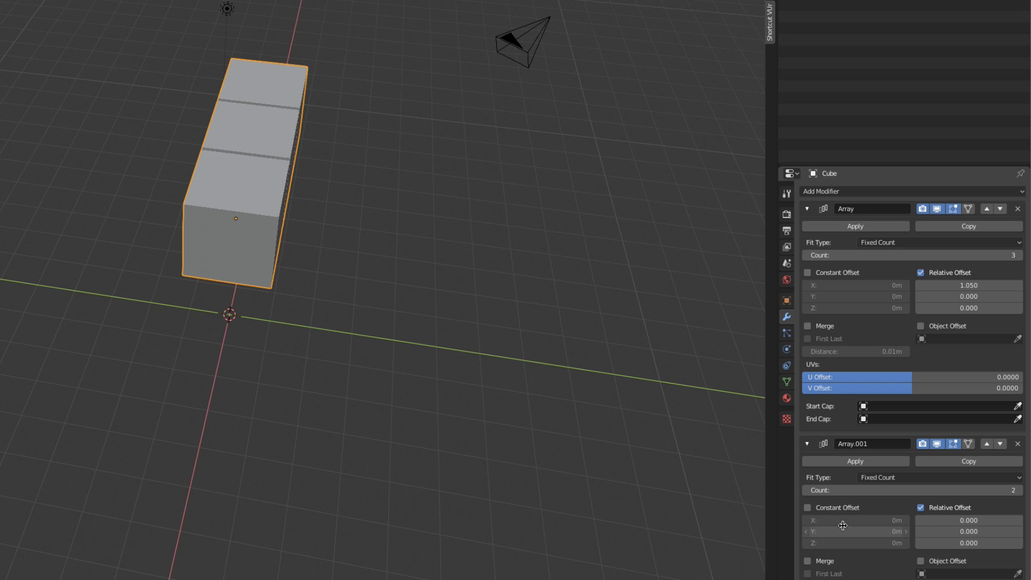
left_click(928, 531)
type("0.0")
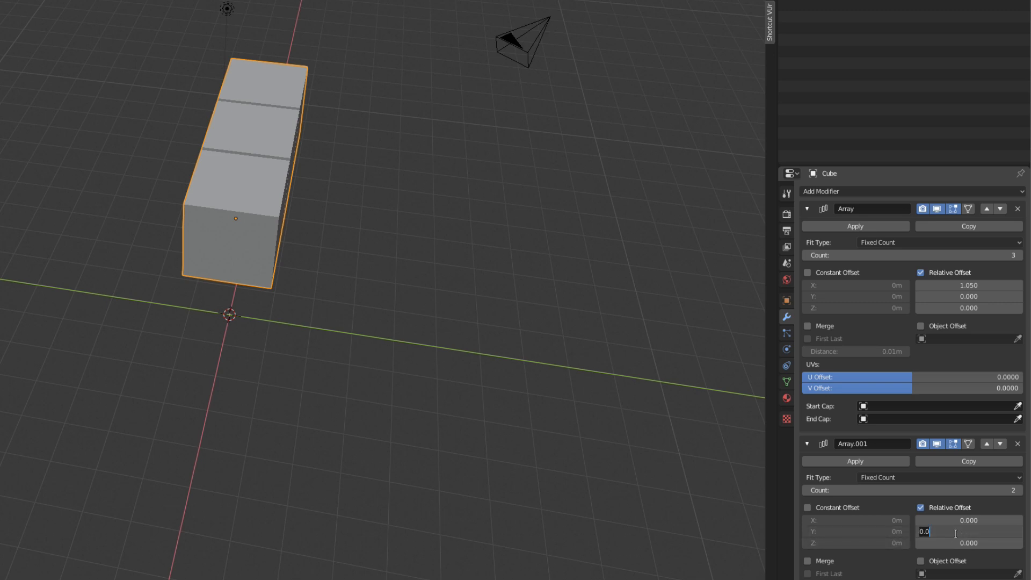
type("1.05")
key("Return")
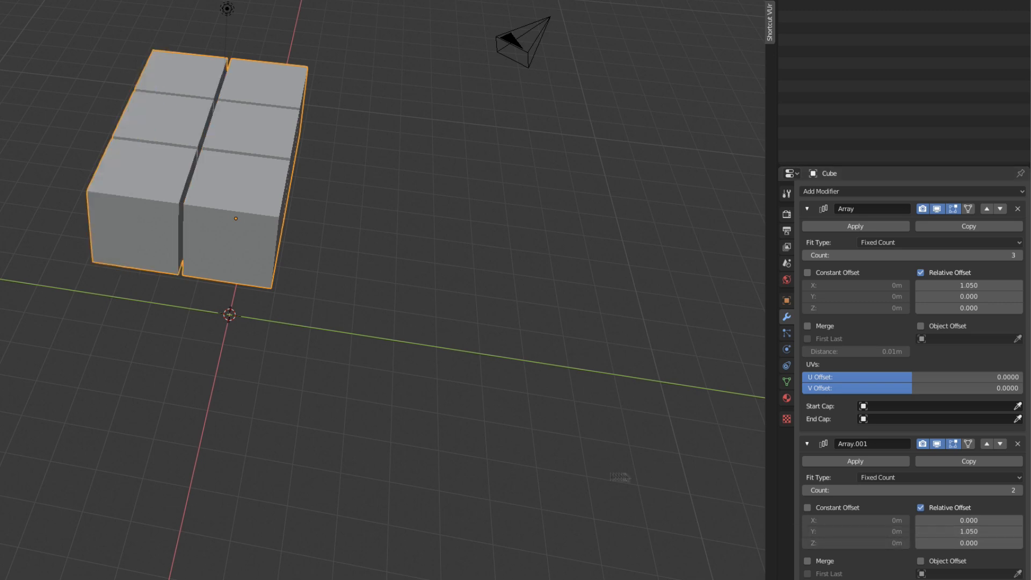
left_click(1020, 490)
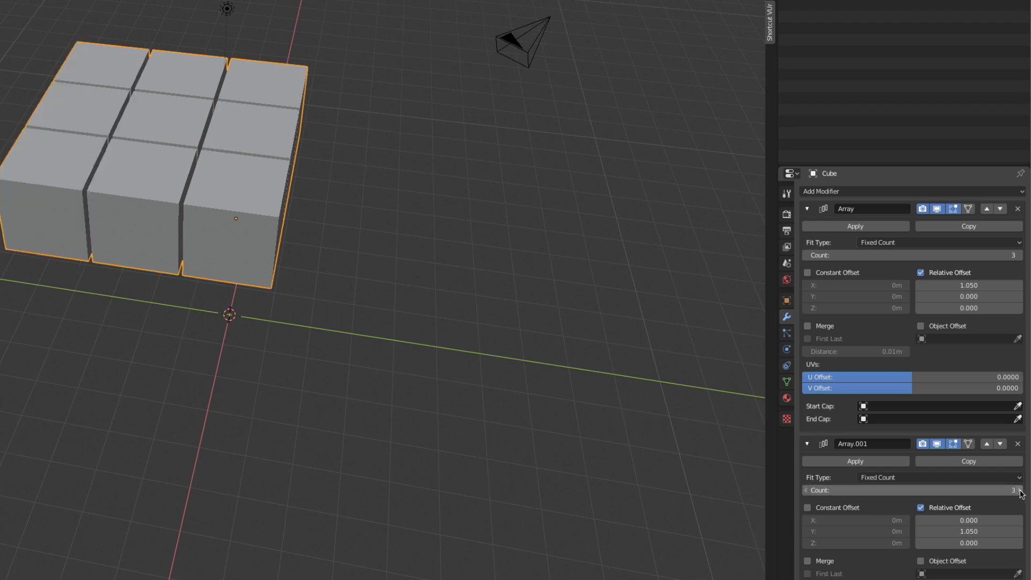
Step: Add a third Array modifier to the cube and set its relative X offset to 0
middle_click_drag(391, 376, 442, 265)
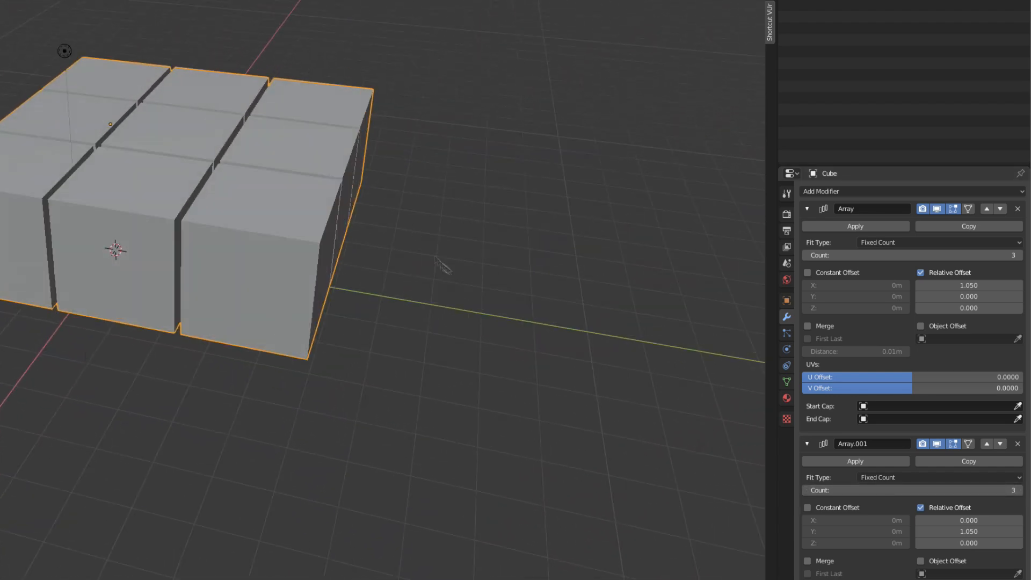
left_click(831, 193)
left_click(805, 218)
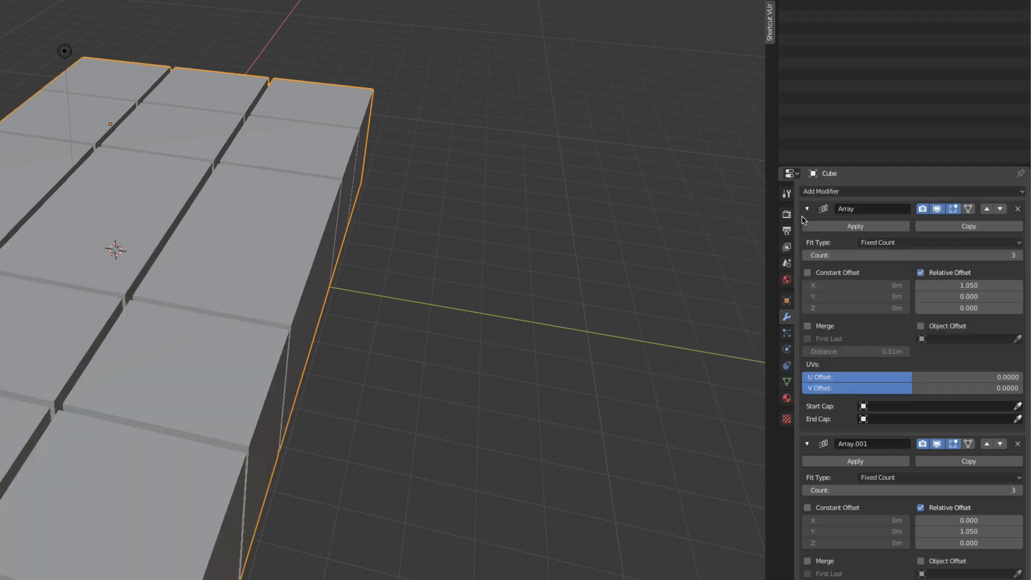
scroll(888, 368, "down", 3)
scroll(889, 368, "down", 5)
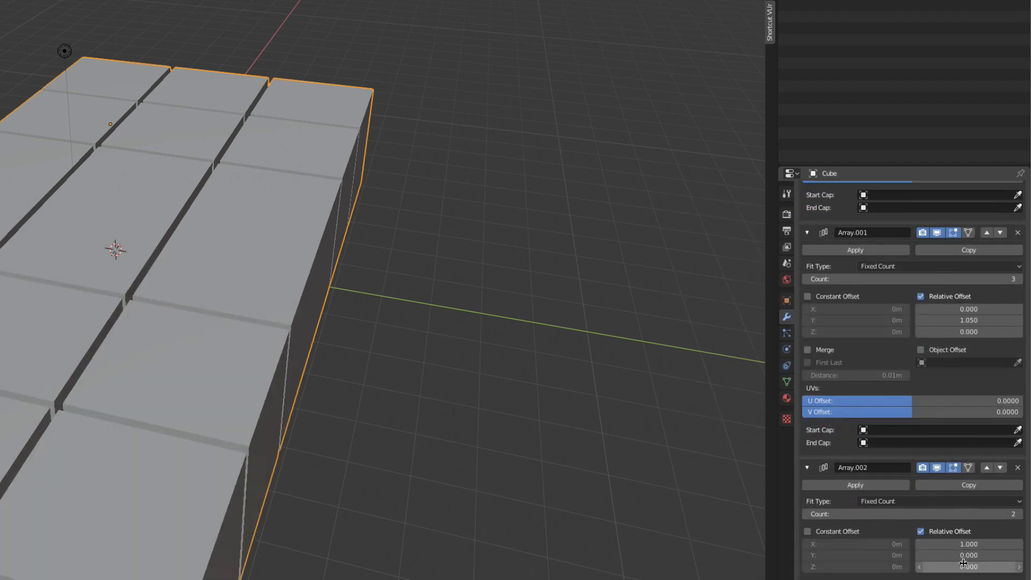
left_click(967, 545)
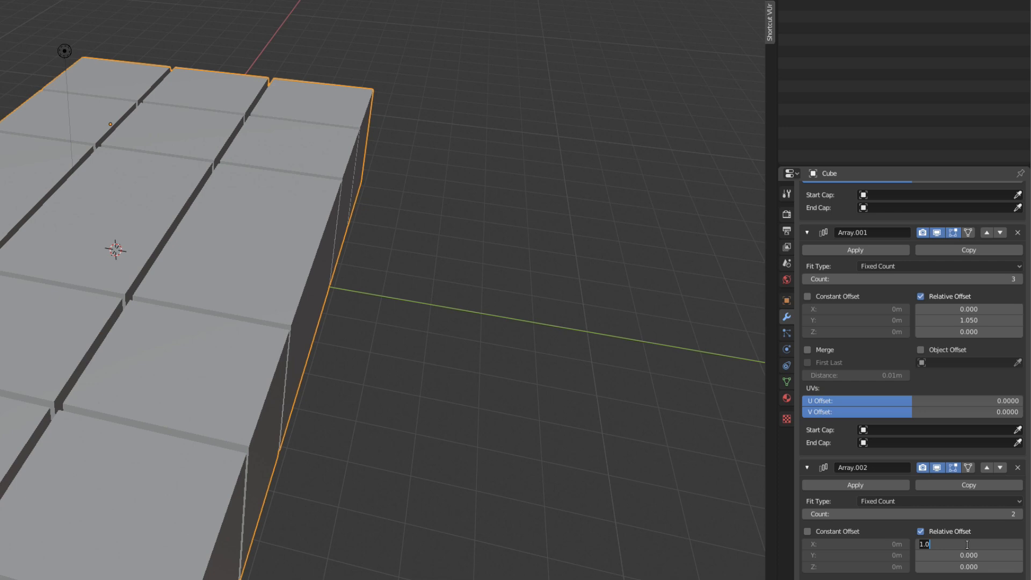
type("0")
key("Return")
Step: Set the third Array modifier's relative Z offset to 1.05 and its count to 3
left_click(960, 568)
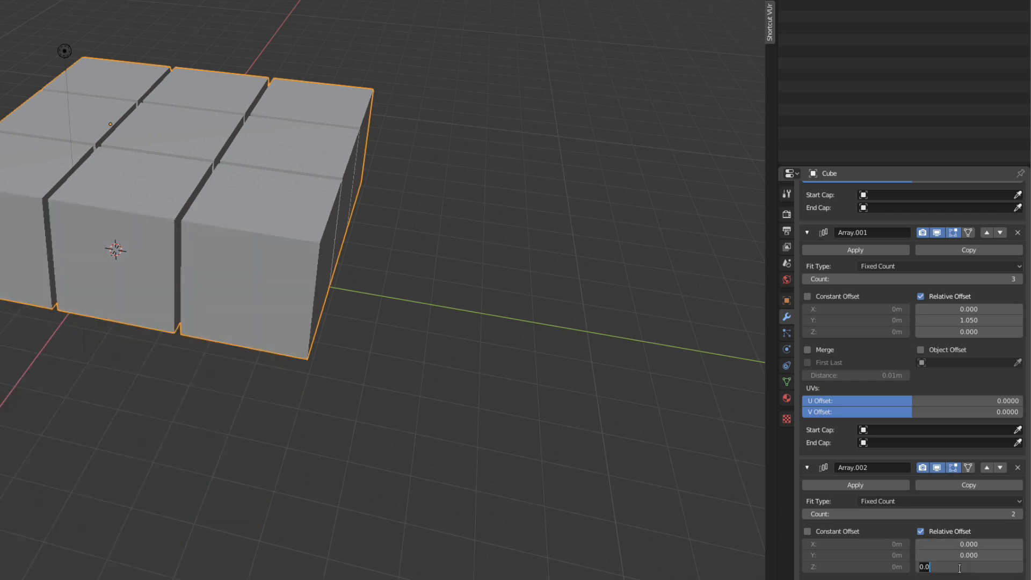
type("1.05")
key("Return")
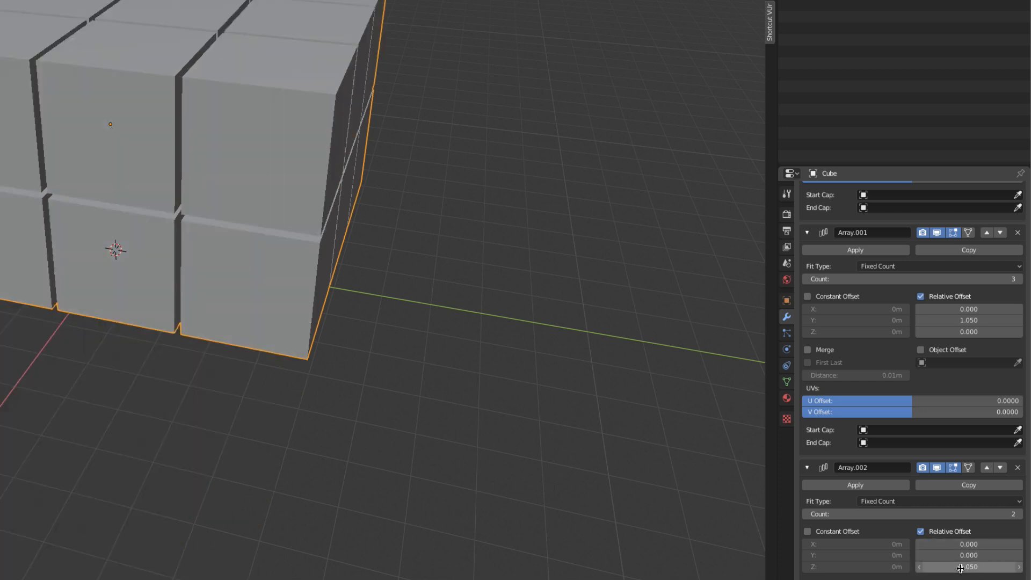
left_click(1018, 513)
scroll(435, 483, "down", 3)
middle_click_drag(435, 483, 471, 490)
scroll(471, 489, "down", 4)
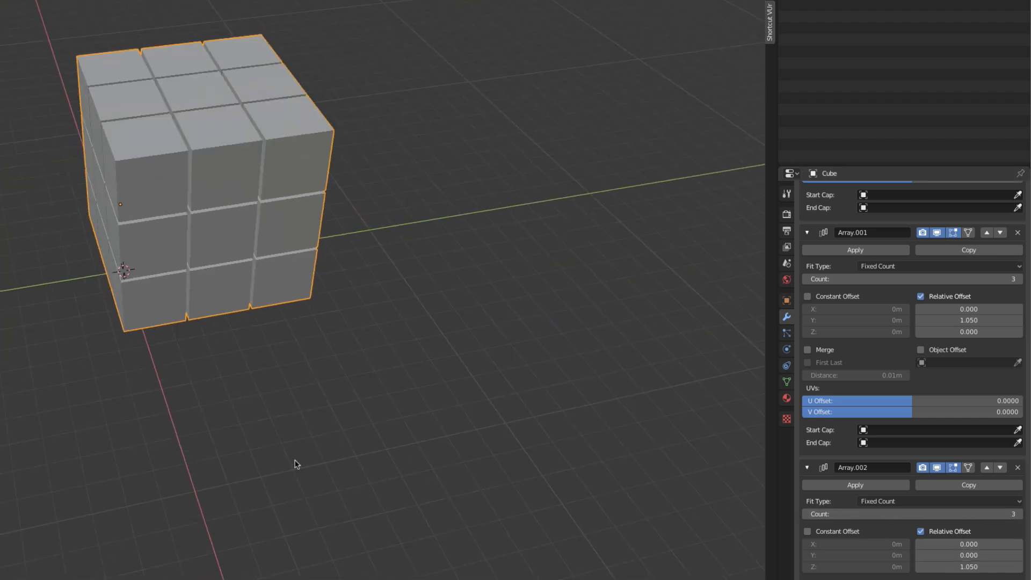
Step: Turn off the viewport display of all three Array modifiers so only the original cube is shown
middle_click_drag(296, 467, 369, 448)
middle_click_drag(420, 299, 394, 299)
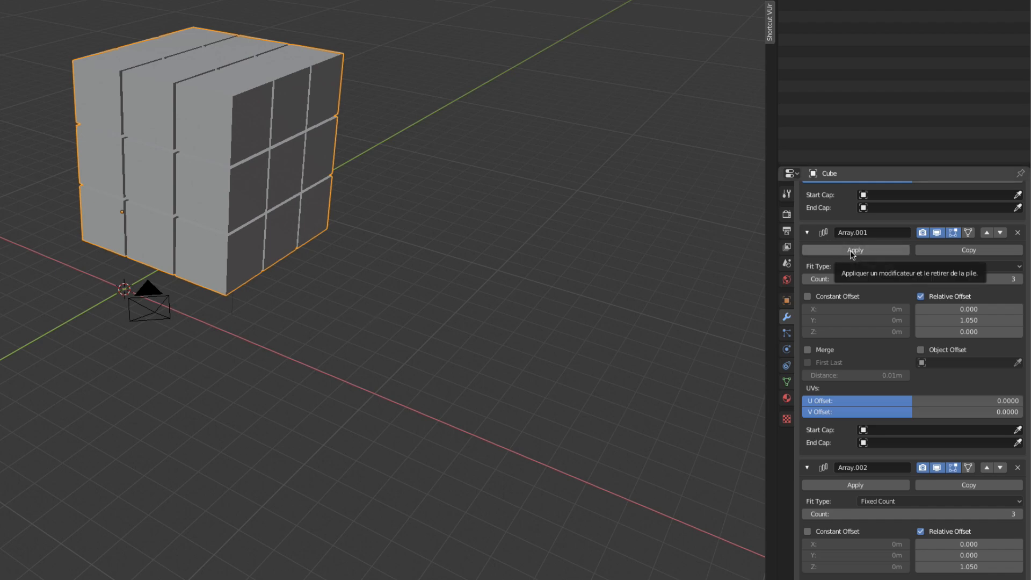
middle_click_drag(397, 245, 472, 242)
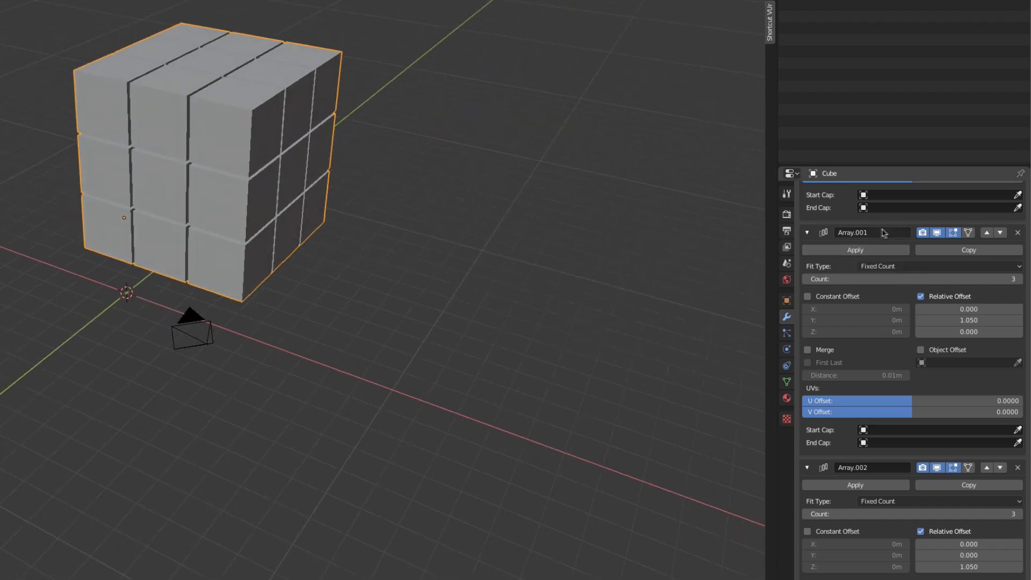
scroll(883, 232, "up", 8)
left_click(937, 212)
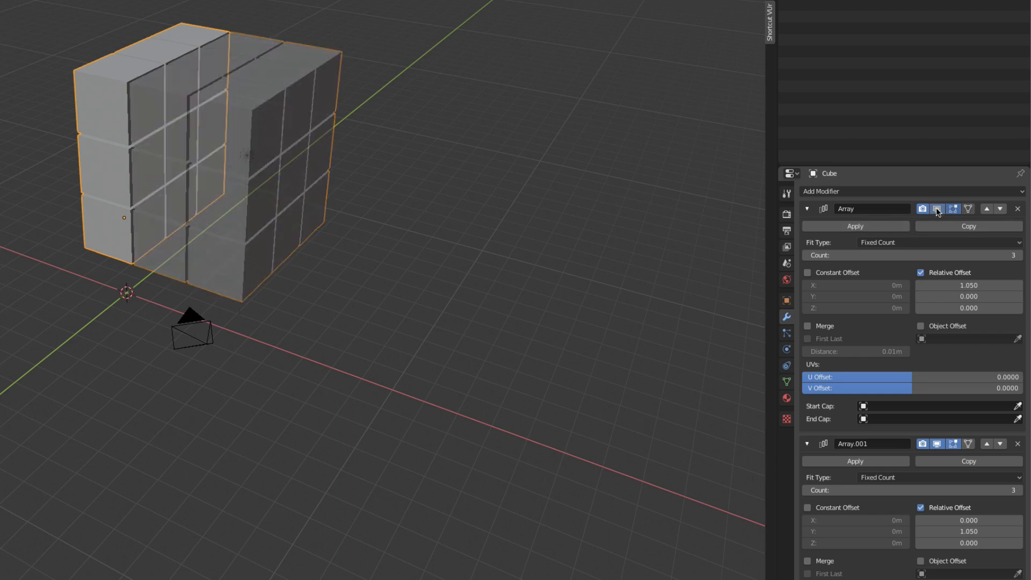
key("ctrl+x")
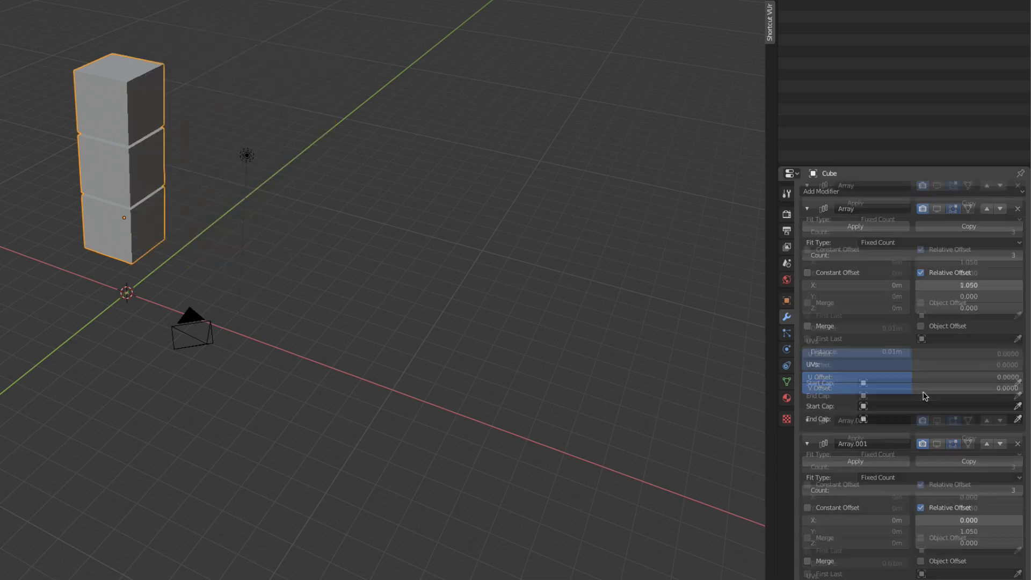
left_click(937, 562)
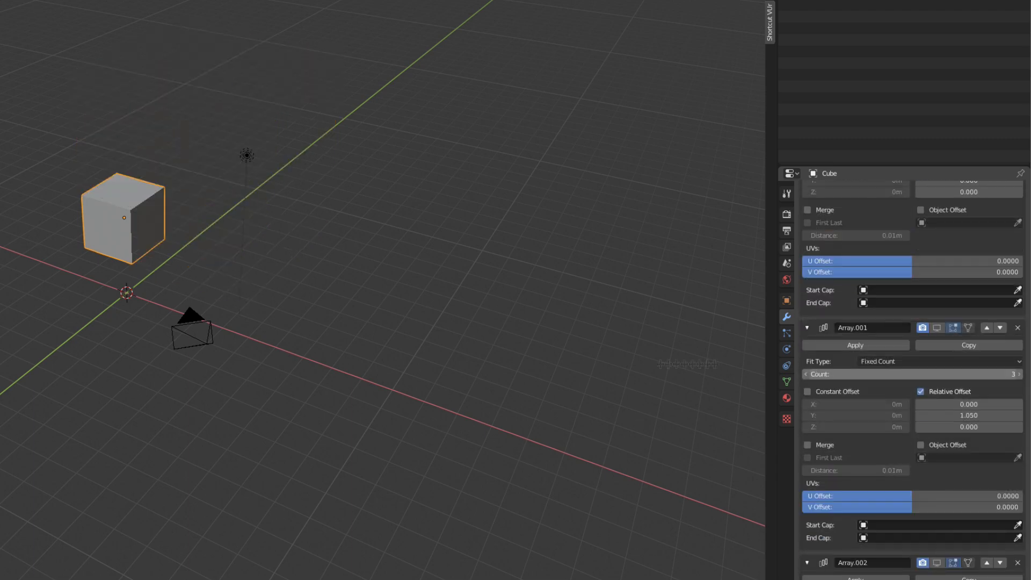
middle_click_drag(688, 364, 303, 366)
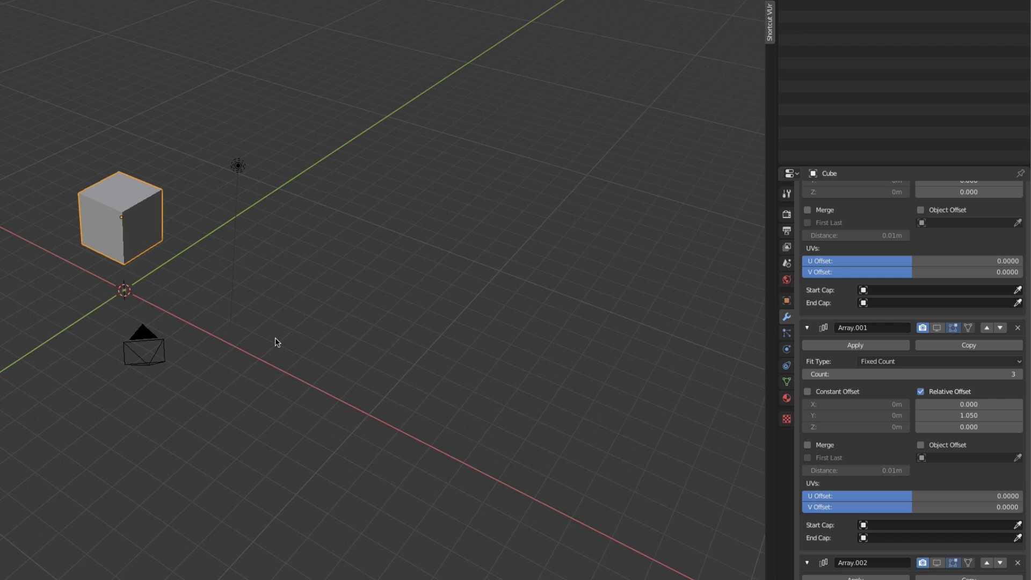
Step: Turn the viewport display of all three Array modifiers back on to show the full 3×3×3 block
left_click(937, 327)
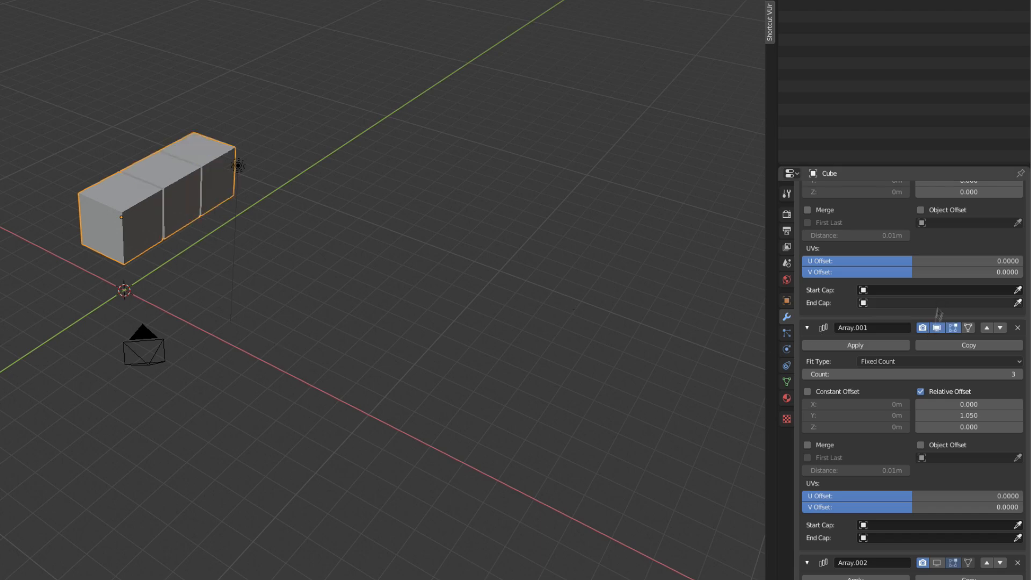
left_click(937, 562)
scroll(938, 322, "up", 5)
left_click(937, 208)
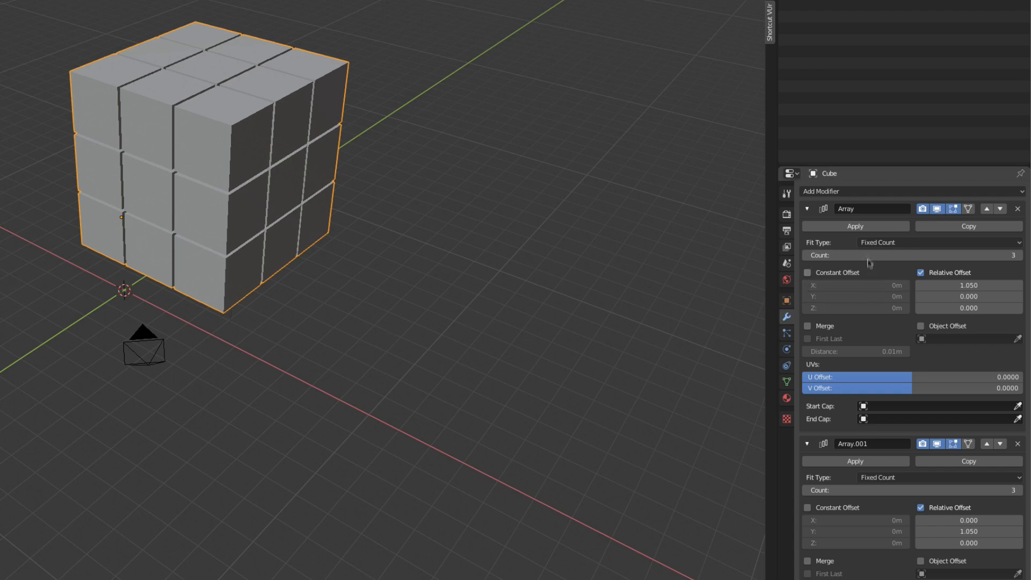
Step: Apply all three Array modifiers to the cube, starting with the first in the stack
left_click(862, 227)
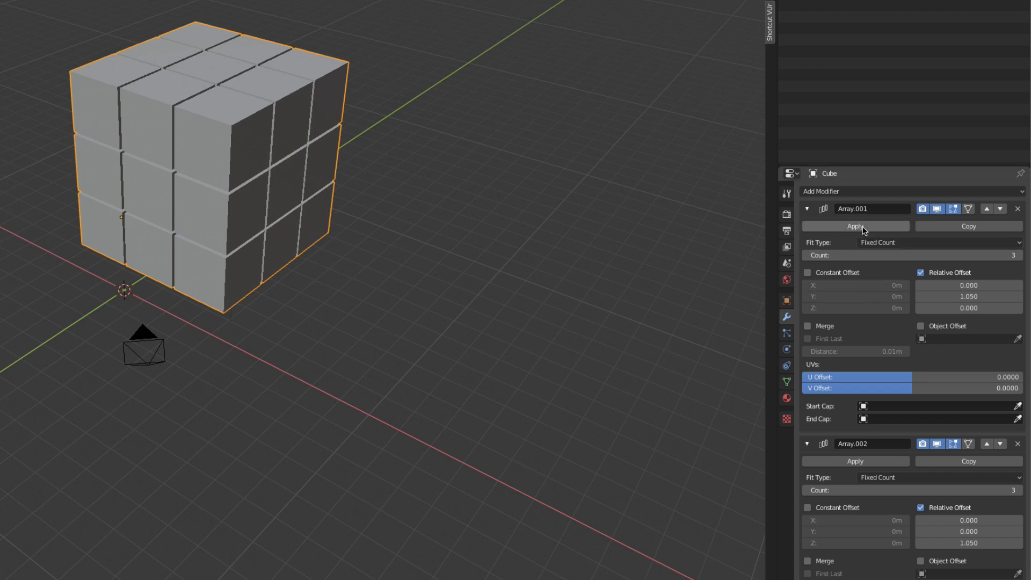
left_click(863, 228)
left_click(862, 227)
Step: Move the block of cubes higher along the global Z axis and check its height in front orthographic view
middle_click_drag(462, 343, 444, 323)
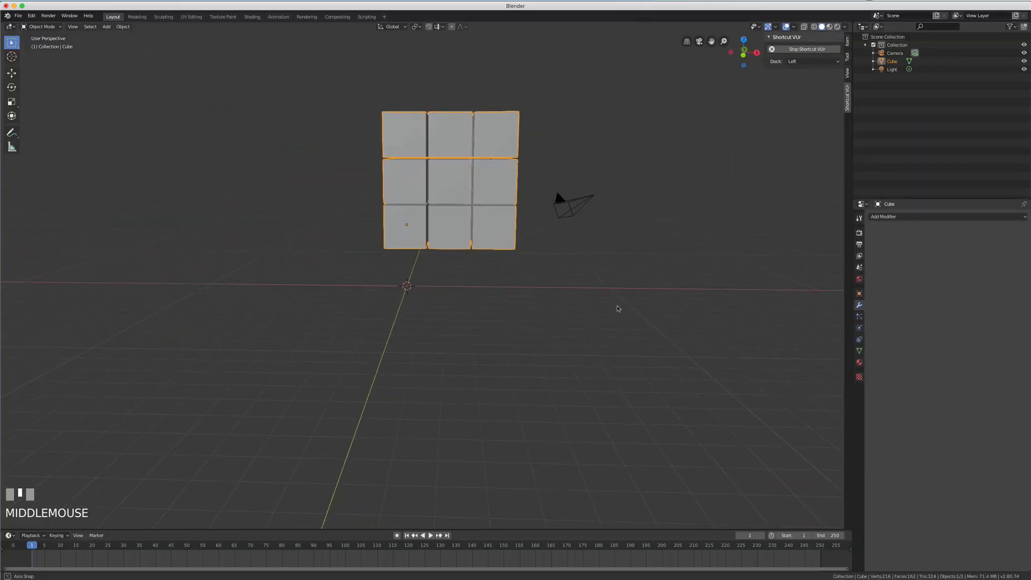
middle_click_drag(617, 308, 614, 306)
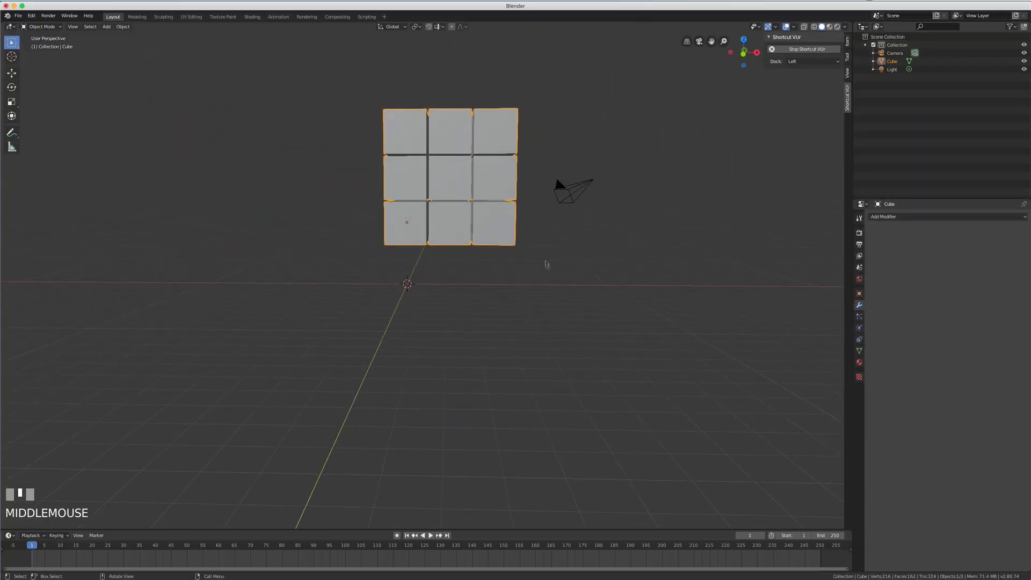
key("g")
key("z")
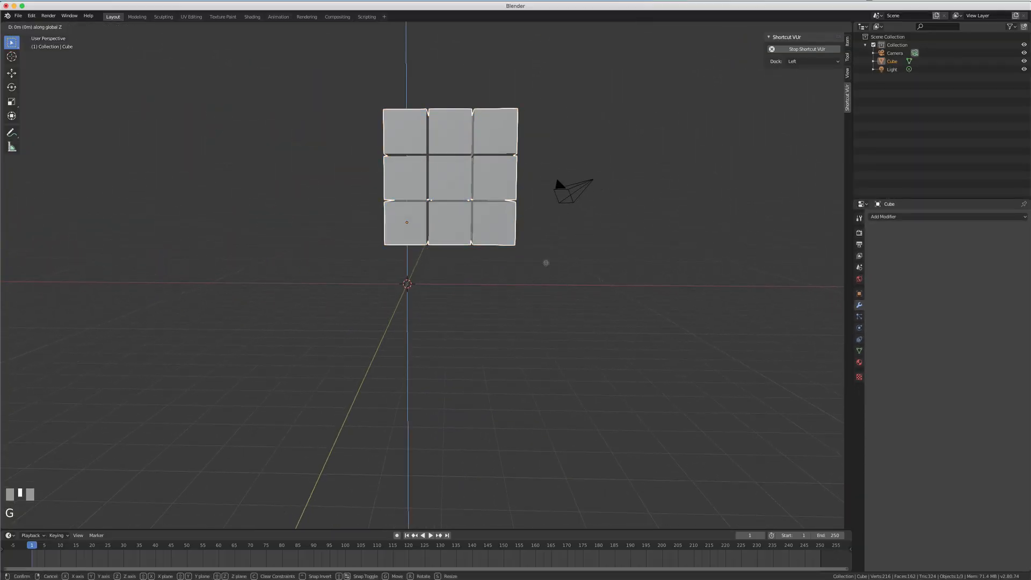
left_click(555, 149)
middle_click_drag(555, 149, 555, 238)
key("KP_1")
scroll(509, 223, "up", 2)
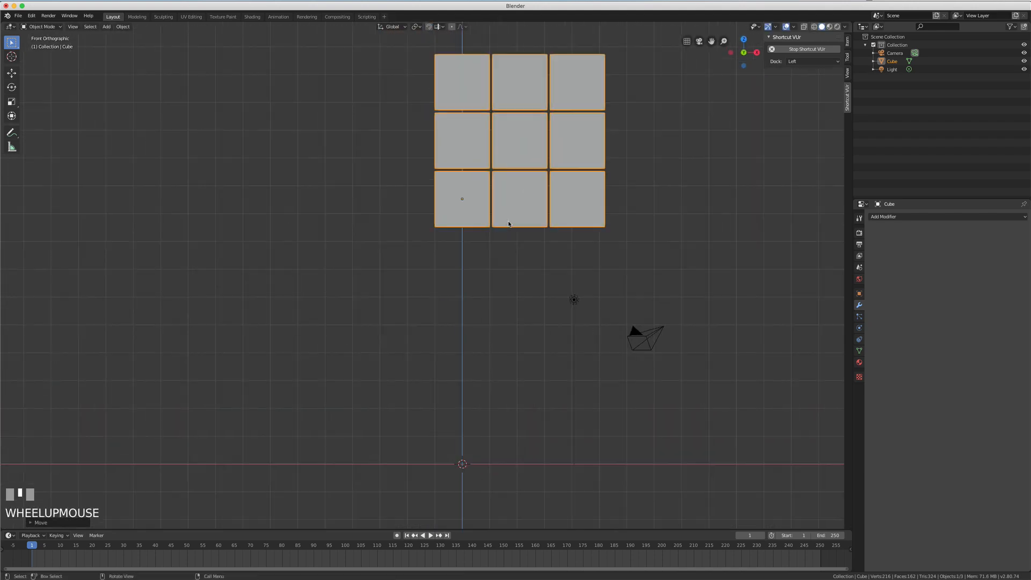
Step: Separate the block's mesh by loose parts in Edit Mode so every small cube becomes its own object
left_click(473, 203)
mouse_move(473, 203)
middle_mouse_down()
mouse_move(556, 224)
mouse_move(465, 201)
middle_mouse_up()
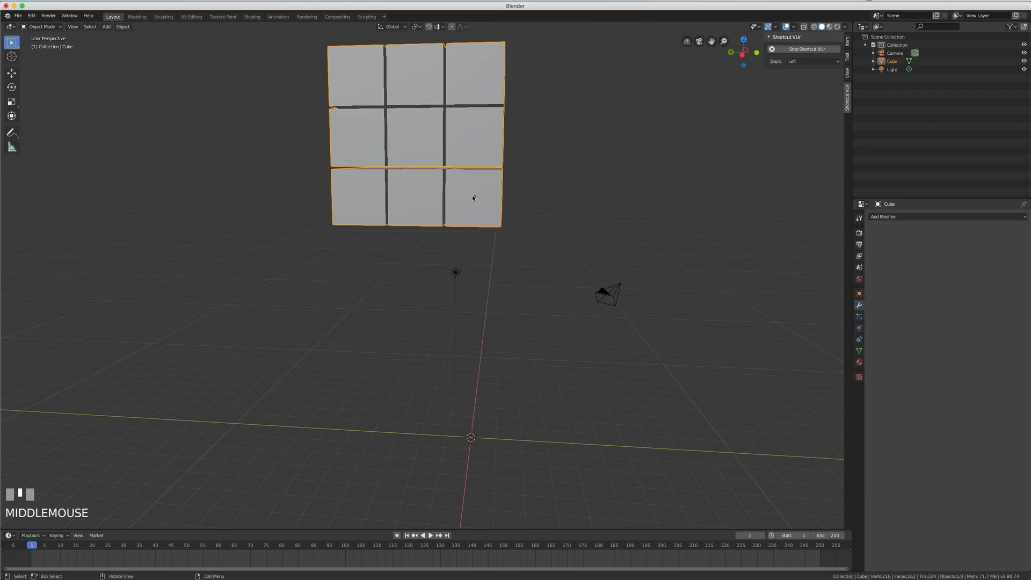
key("Tab")
middle_click_drag(471, 180, 476, 204)
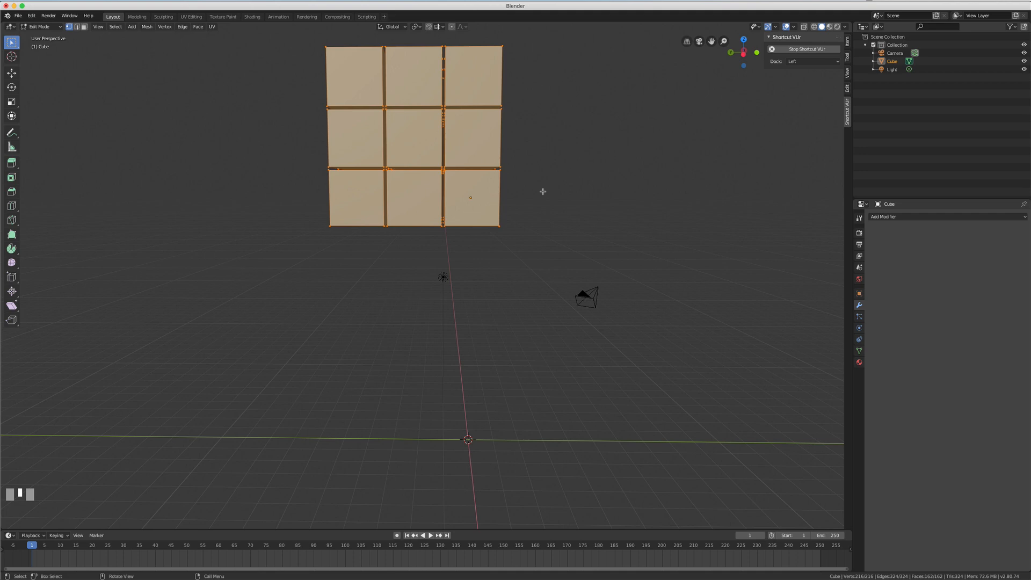
key("r")
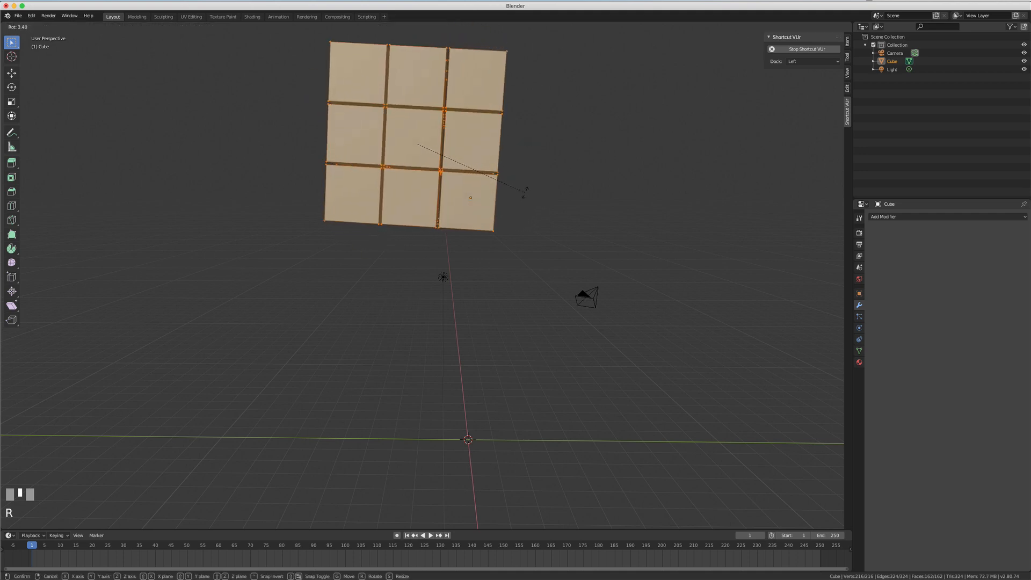
key("Escape")
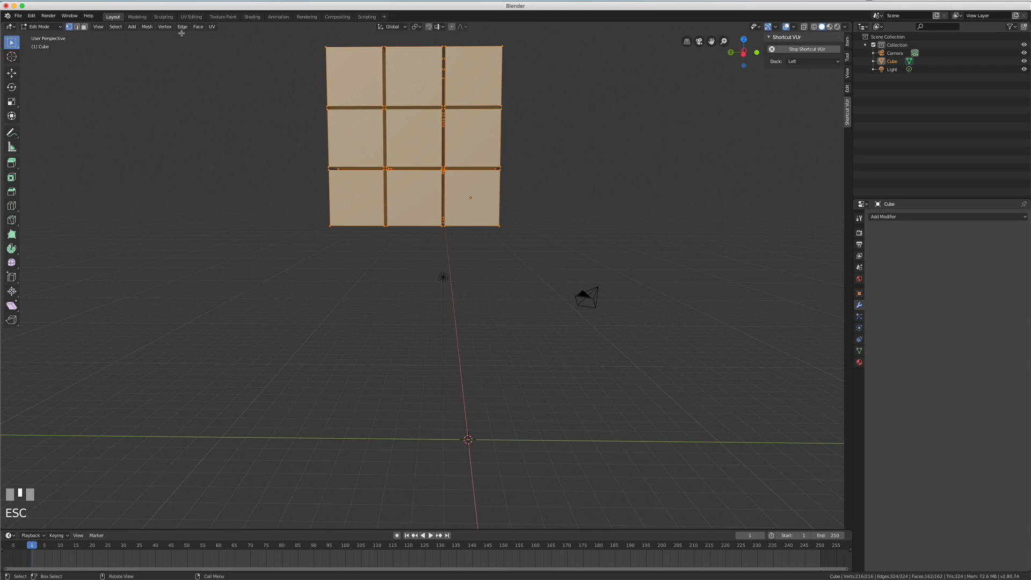
left_click(147, 27)
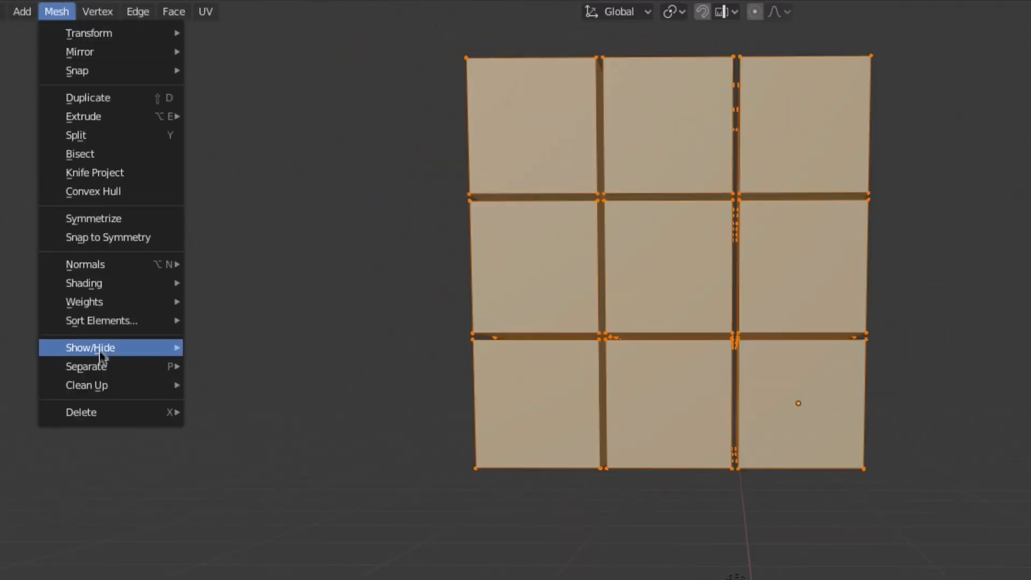
mouse_move(98, 365)
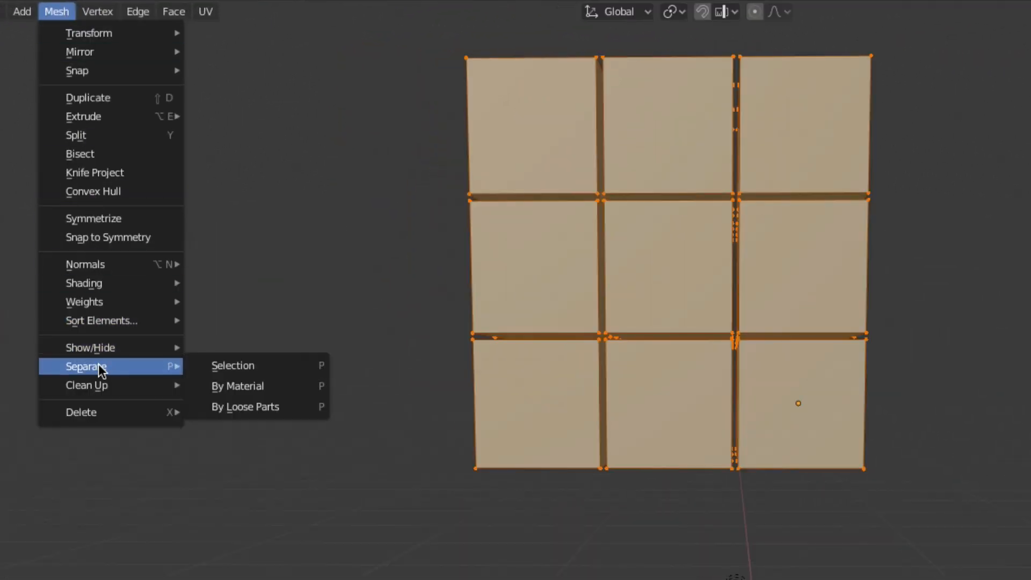
left_click(244, 406)
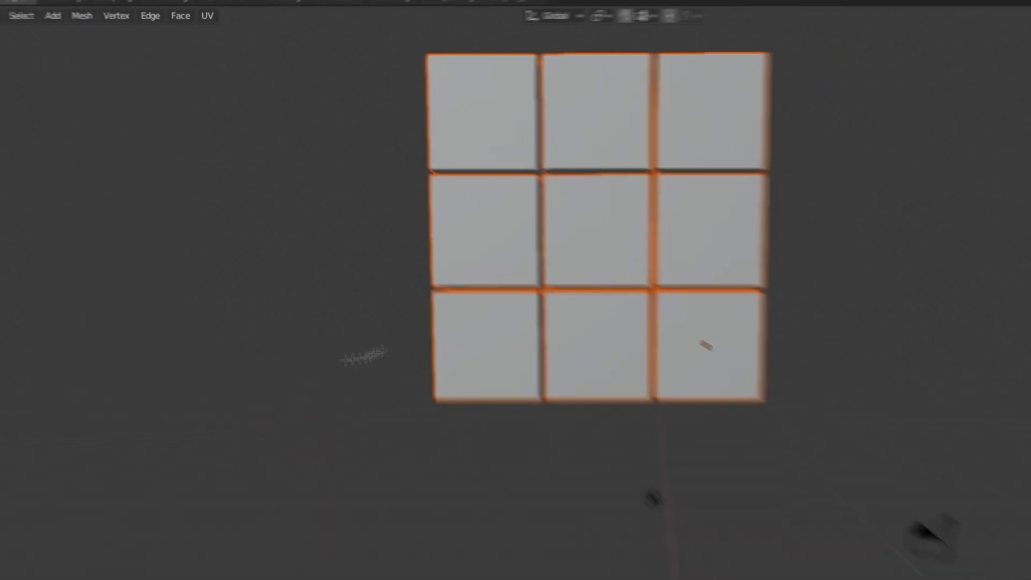
middle_click_drag(375, 172, 415, 110)
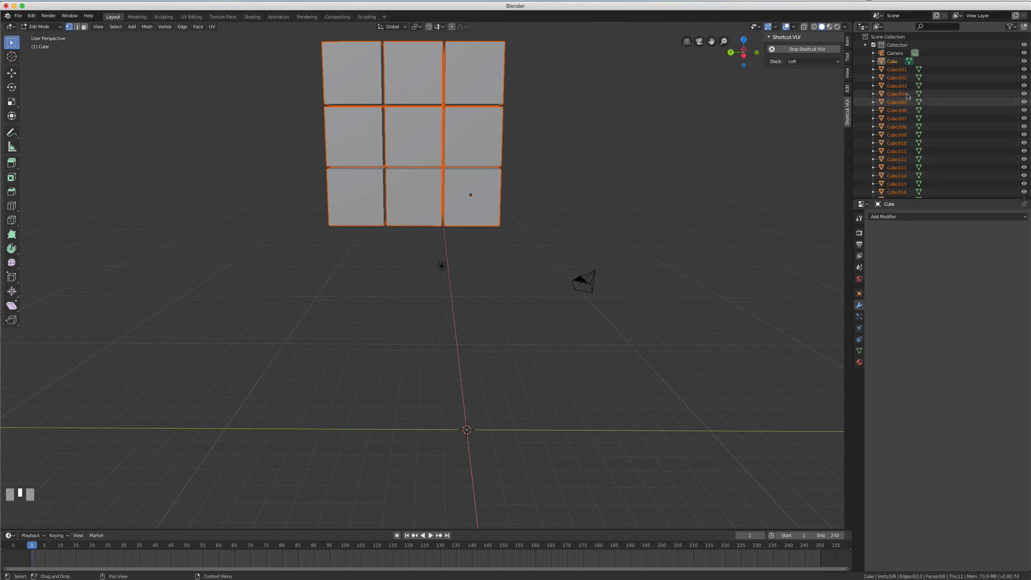
scroll(907, 130, "down", 5)
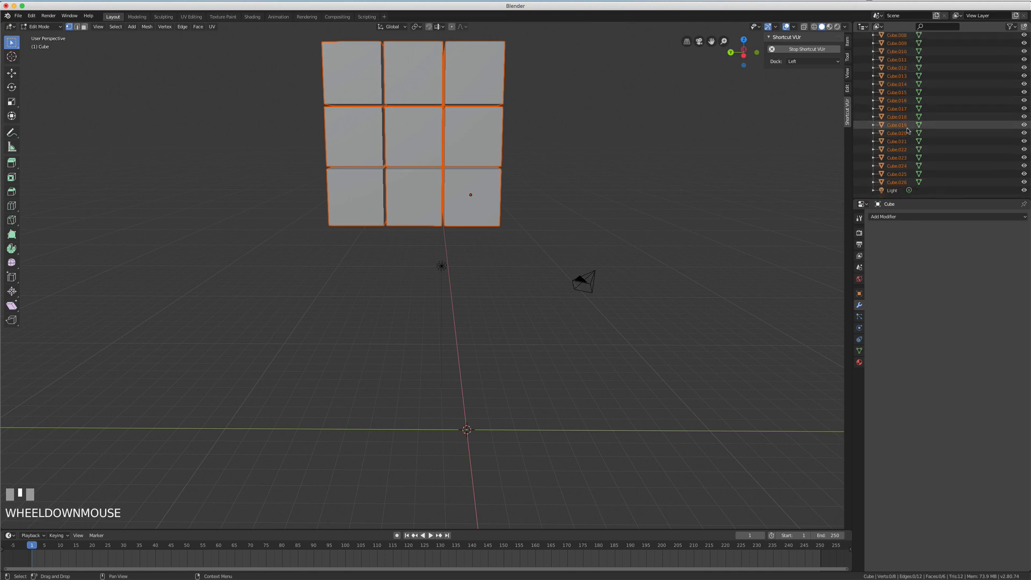
scroll(907, 130, "up", 6)
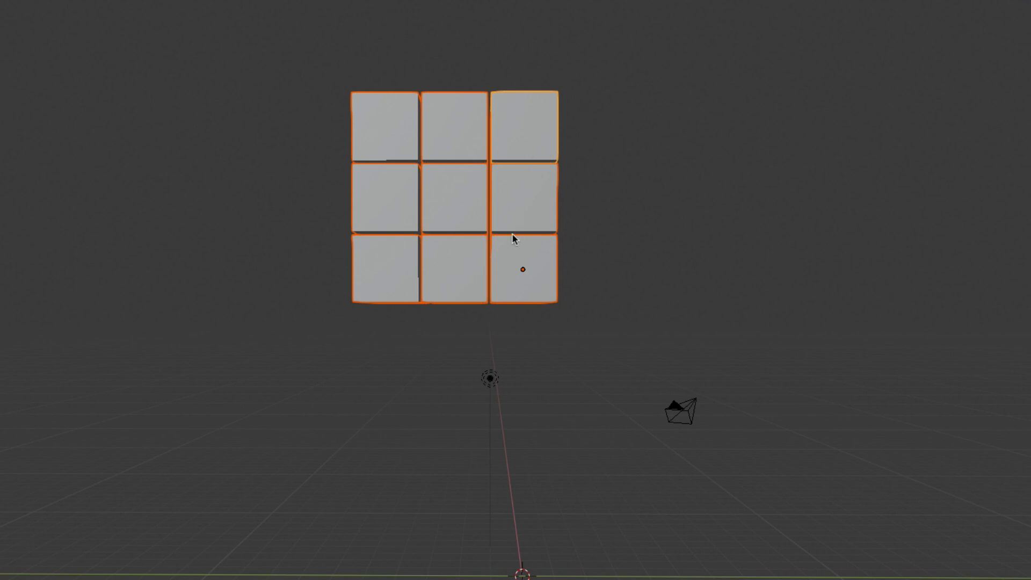
Step: Set the origin of all the separated cubes to their own geometry in Object Mode
right_click(445, 133)
mouse_move(394, 100)
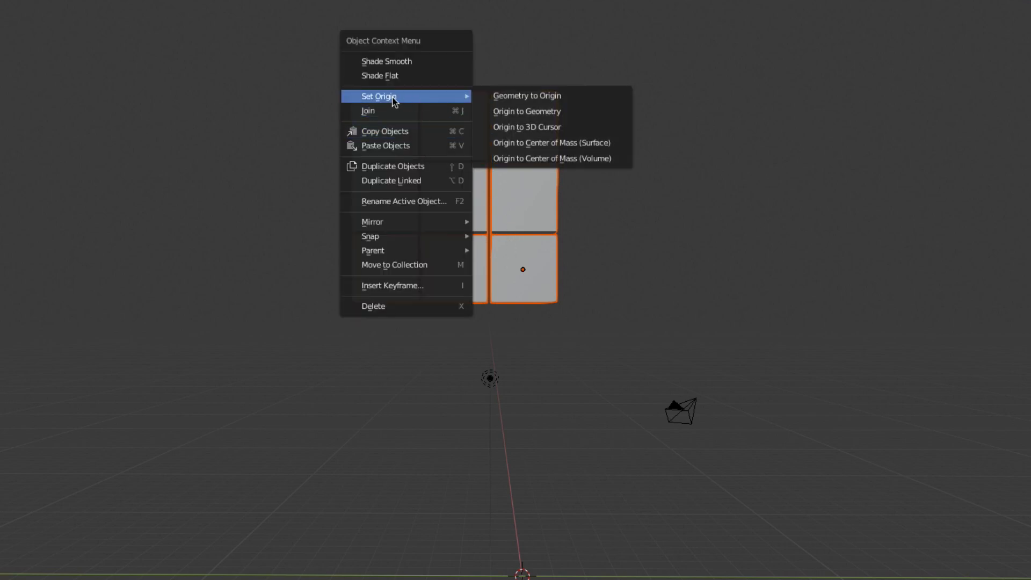
left_click(515, 111)
middle_click_drag(495, 149, 410, 152)
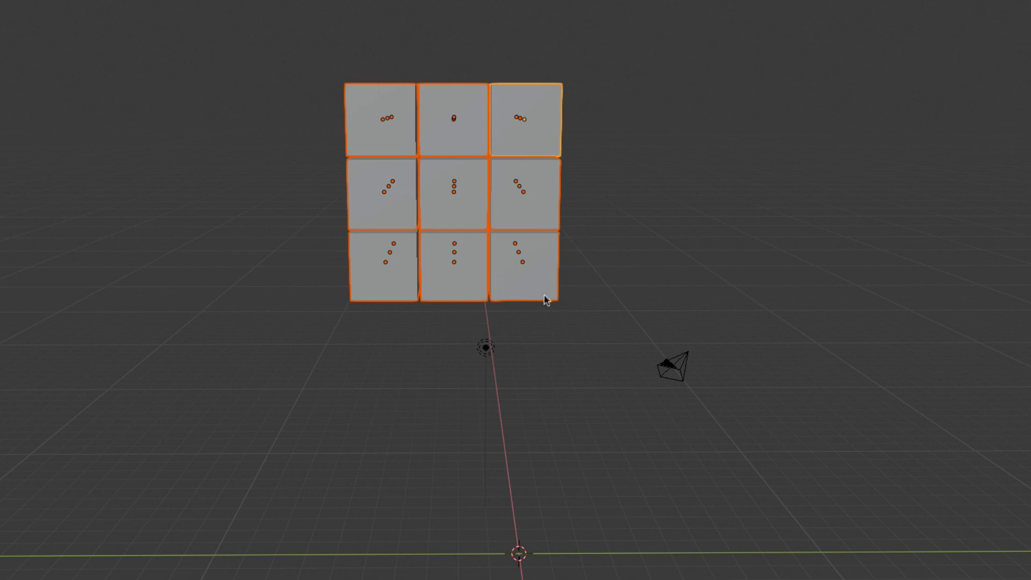
Step: Add a plane at the world origin and scale it up into a large floor beneath the cubes
key("shift+a")
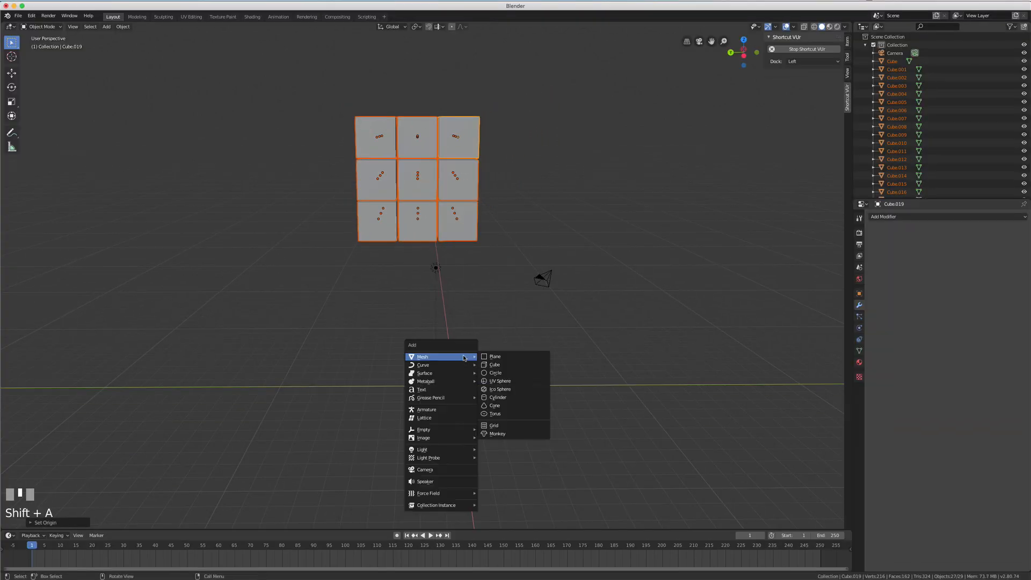
left_click(581, 506)
scroll(490, 358, "down", 3)
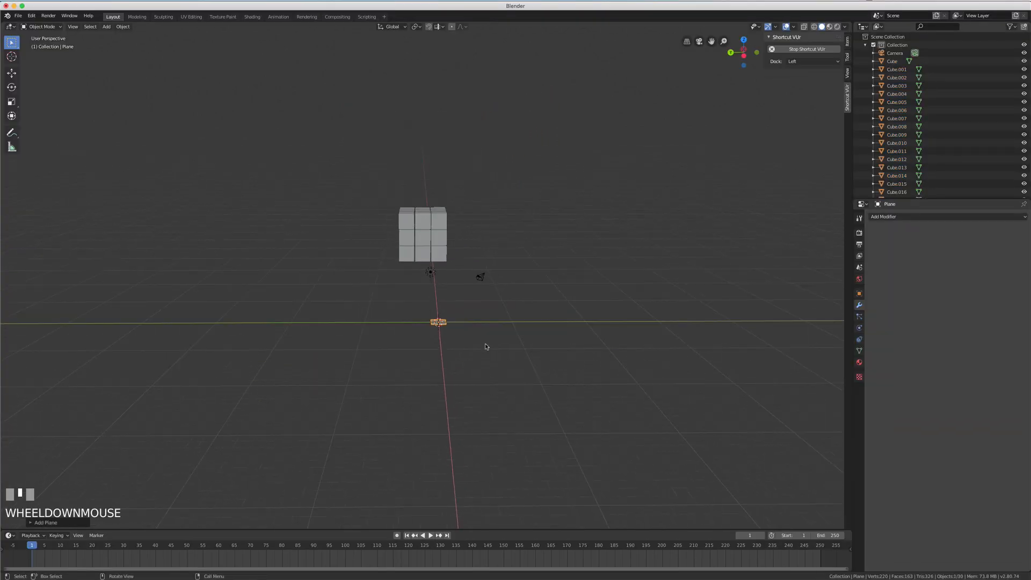
key("s")
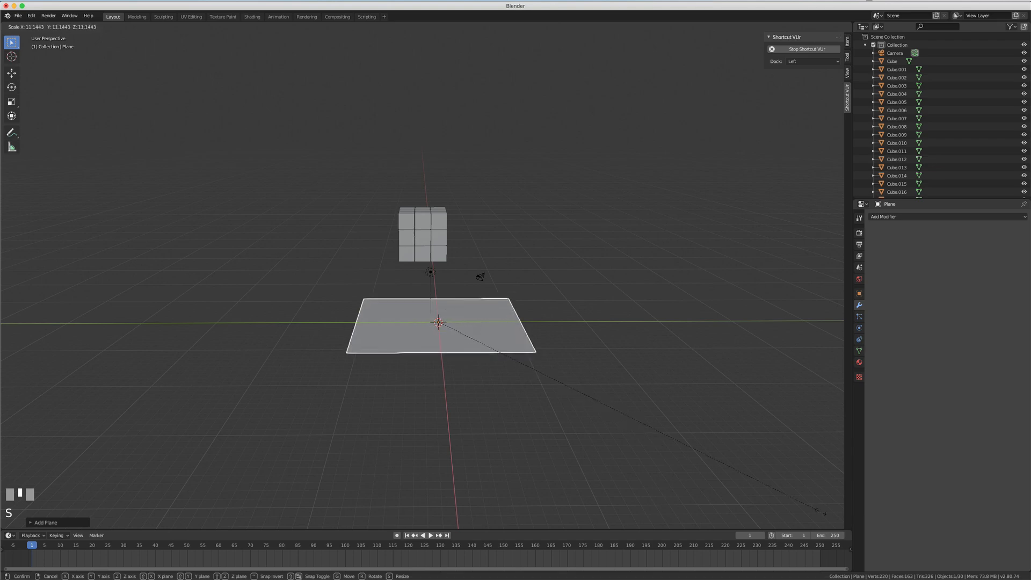
left_click(421, 346)
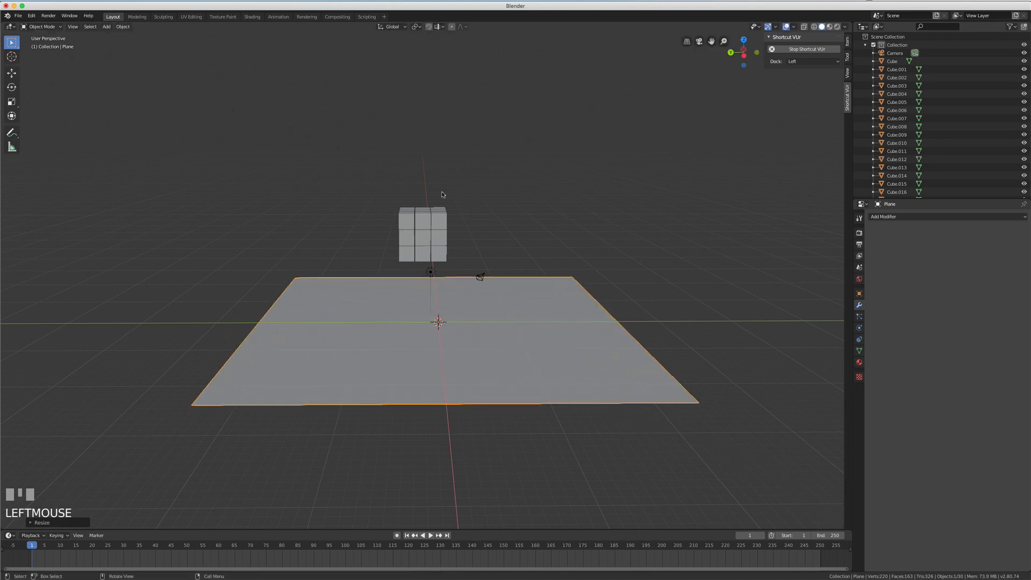
Step: Enlarge the timeline area, play the animation briefly, and return to frame 1
left_click_drag(542, 530, 542, 420)
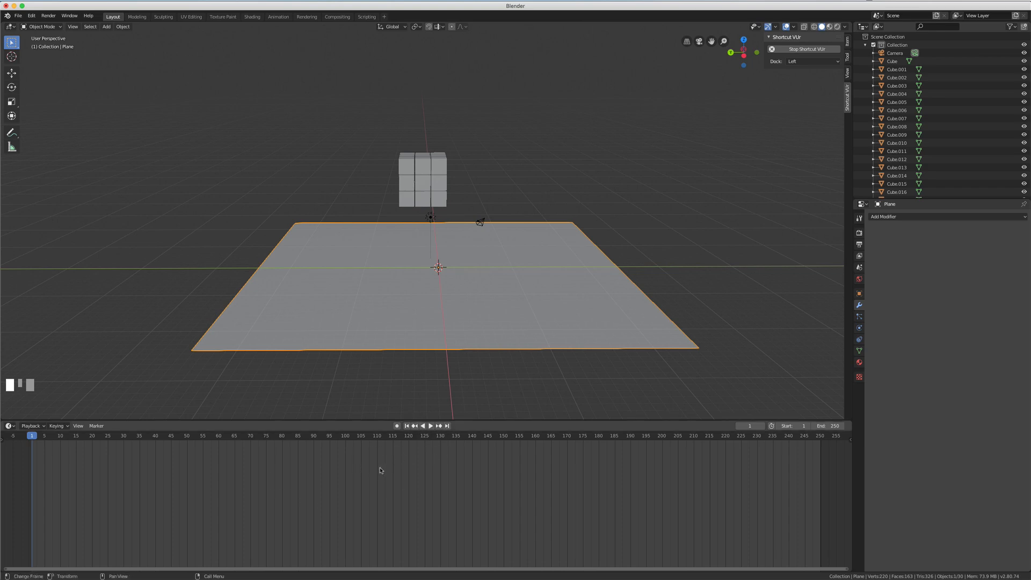
left_click(429, 425)
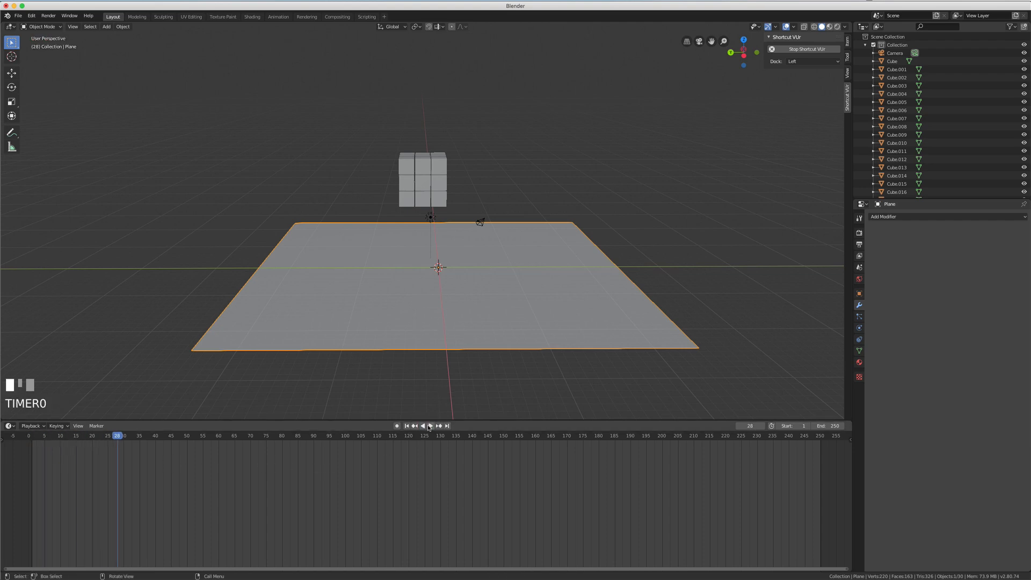
left_click(428, 426)
left_click(407, 426)
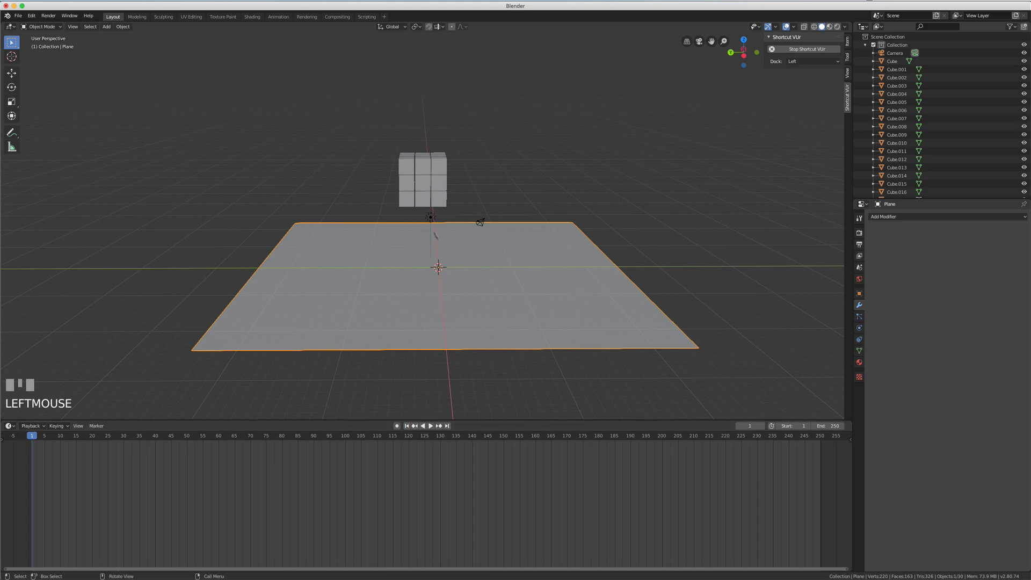
Step: Enable an active Rigid Body on the lower corner cube, Cube.001, and set its mass to 0.5 kg
left_click(439, 199)
middle_click_drag(450, 214, 454, 209)
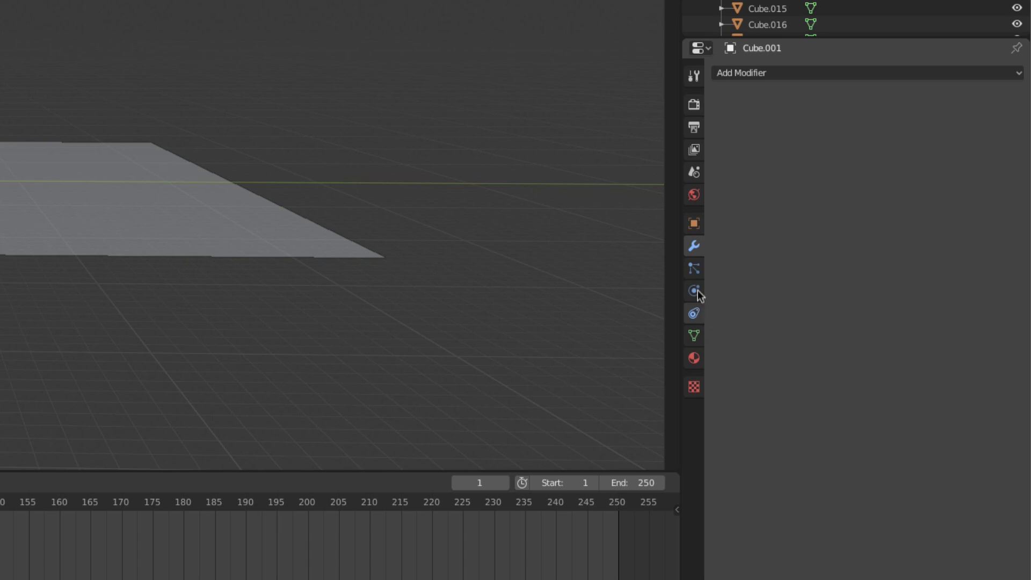
left_click(694, 314)
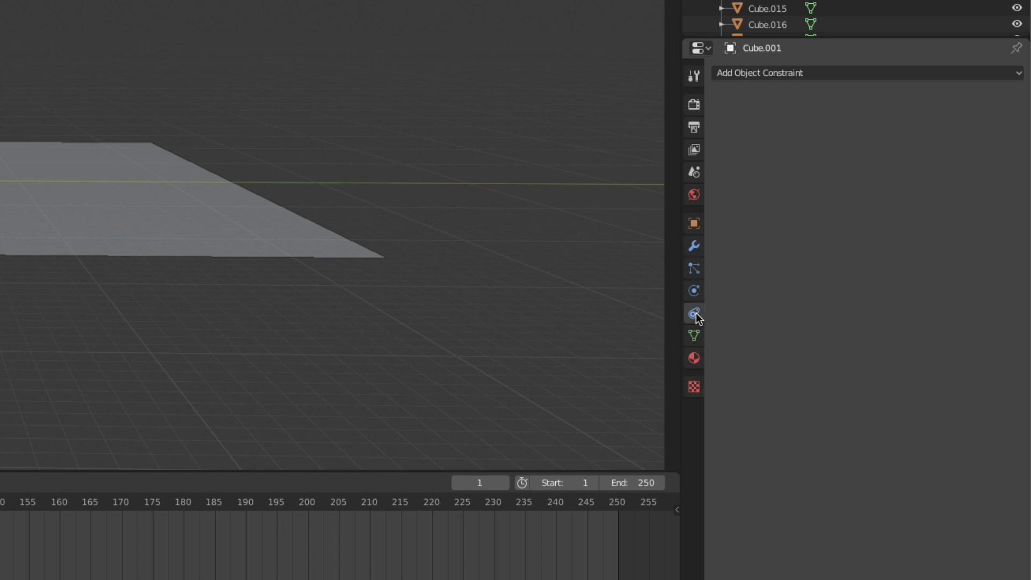
left_click(694, 291)
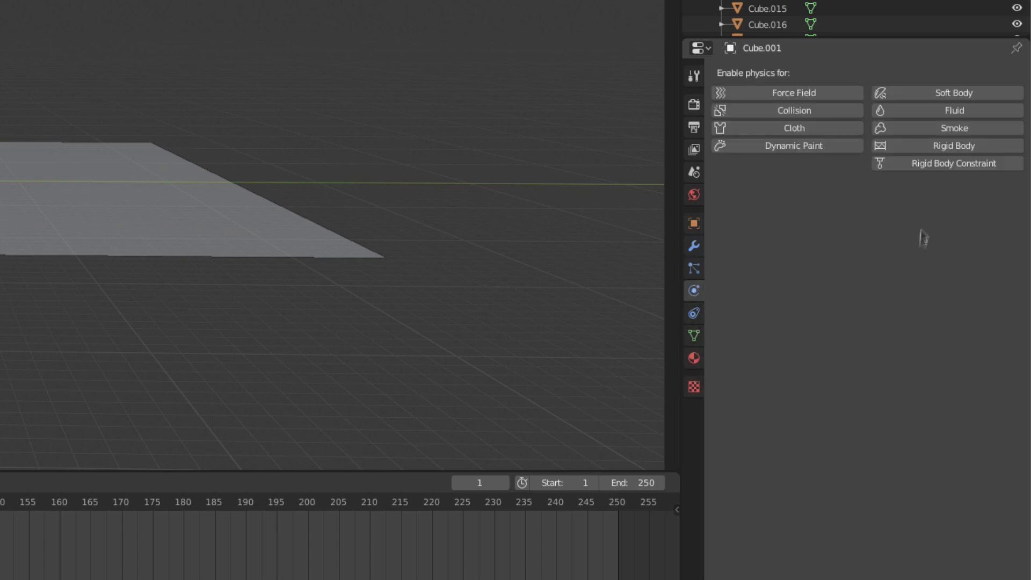
left_click(948, 147)
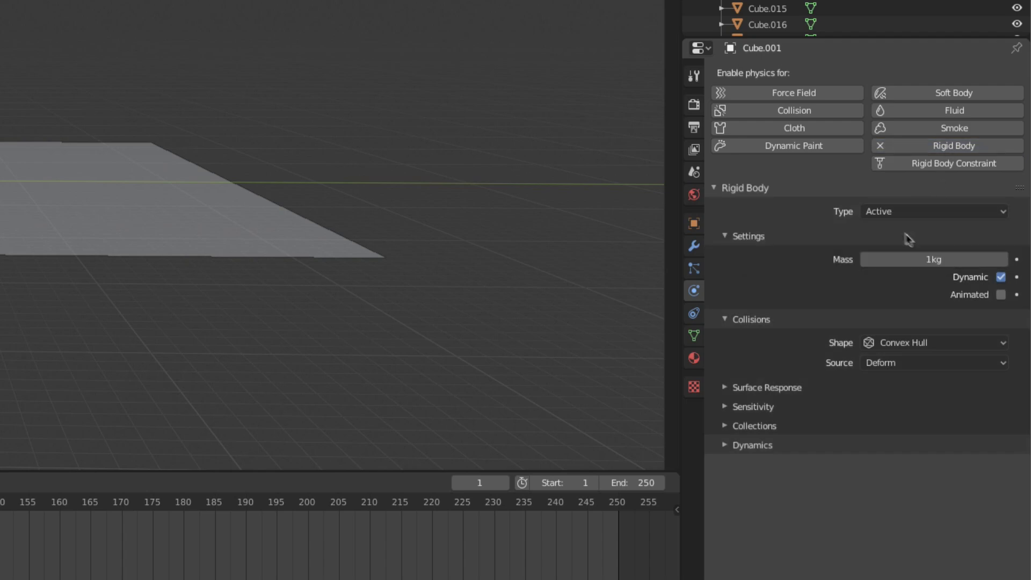
left_click(918, 259)
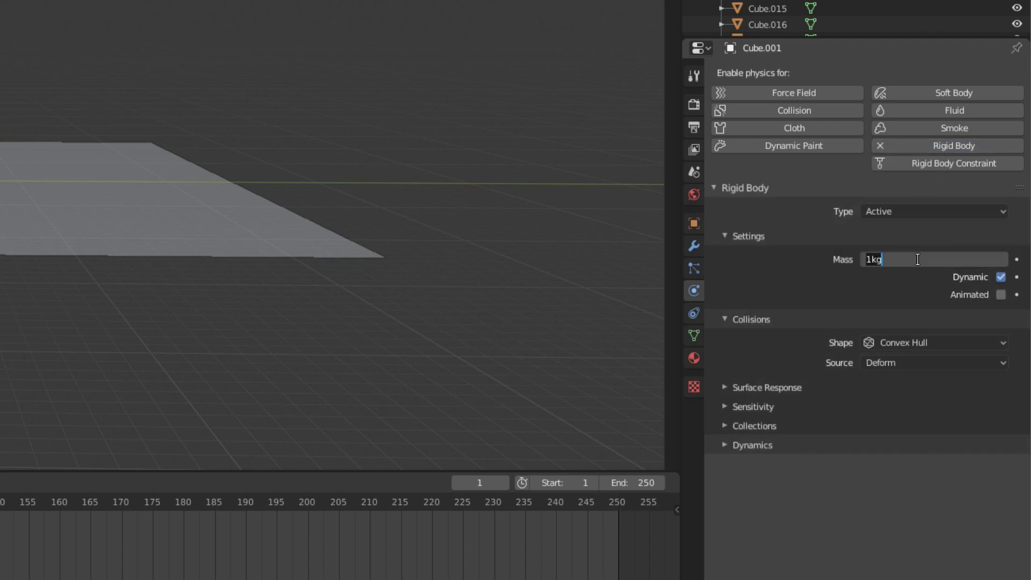
type(".5")
key("Return")
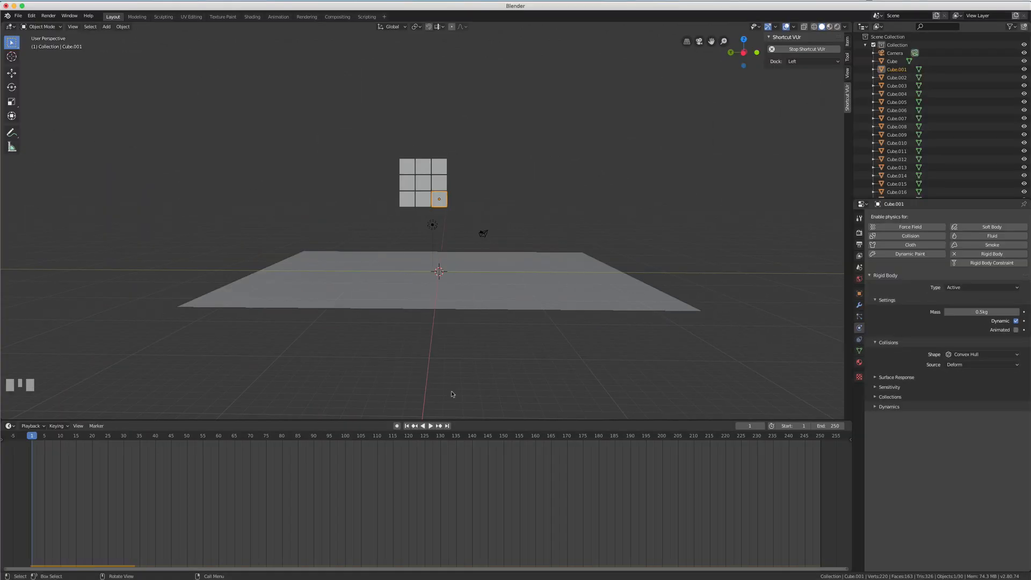
Step: Play the simulation to test how the rigid body cube falls, stopping at frame 47
left_click(431, 425)
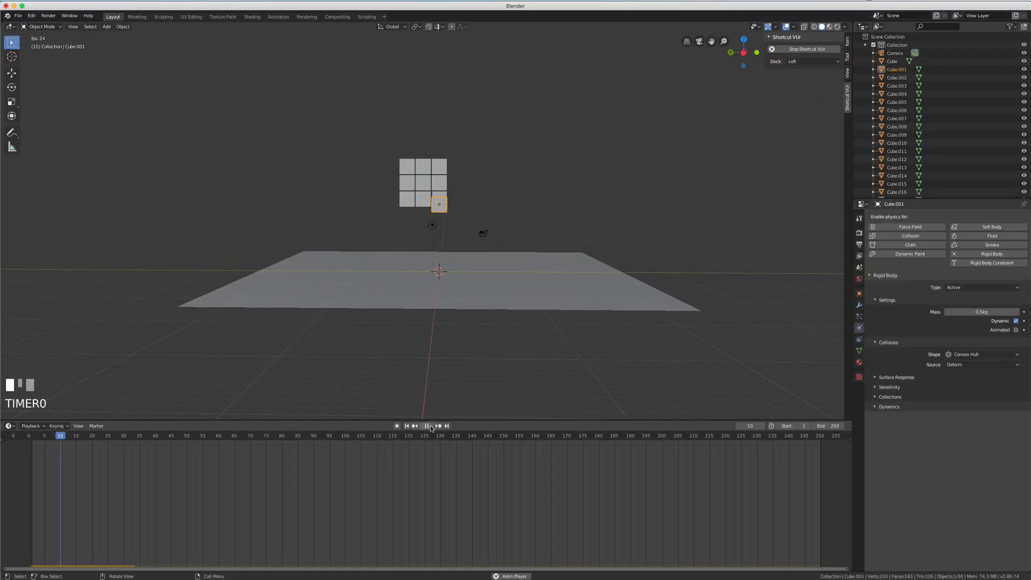
left_click(428, 426)
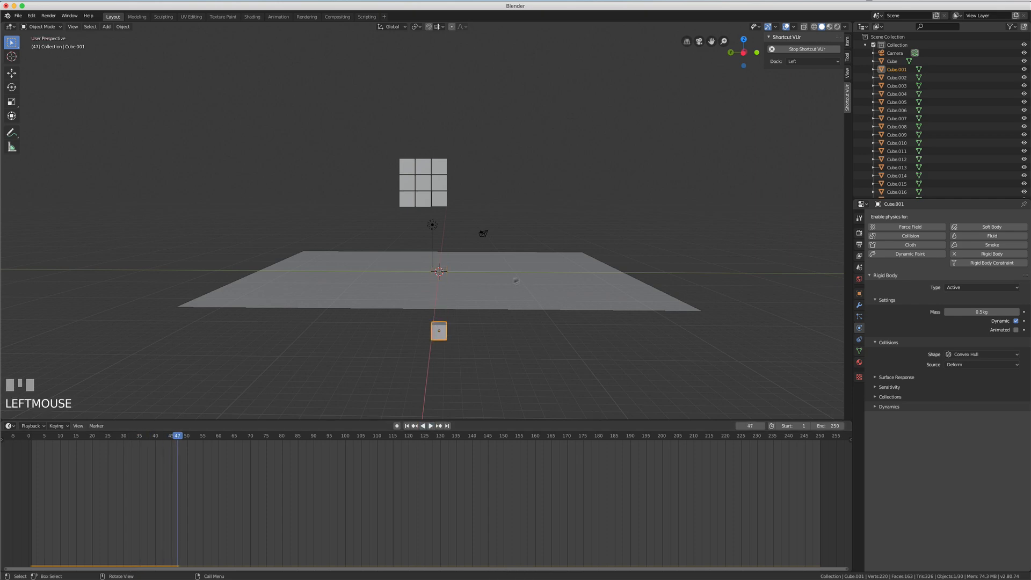
Step: Select the floor plane and return the animation to frame 1
middle_click_drag(486, 289, 485, 301)
left_click(488, 317)
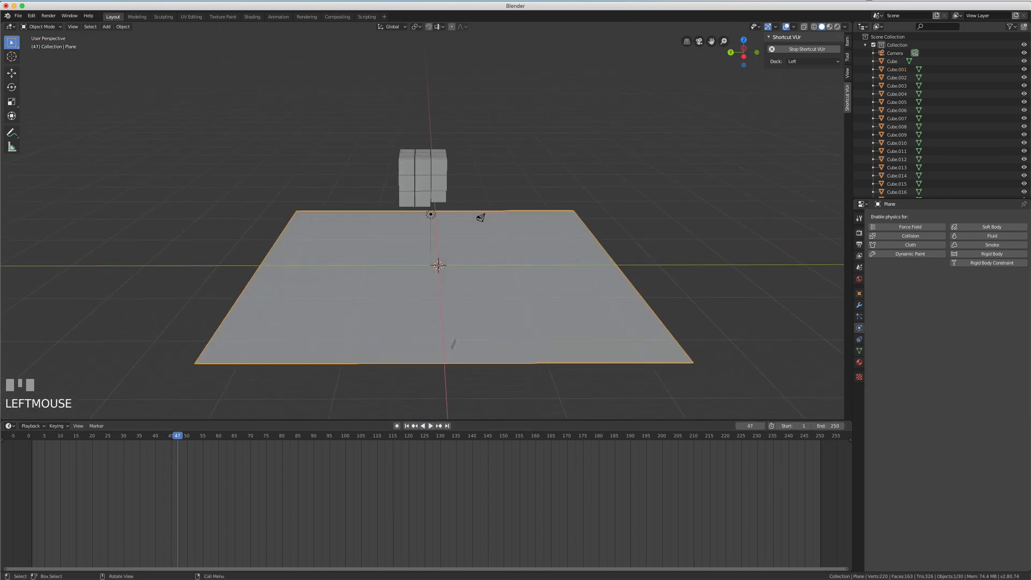
left_click(407, 425)
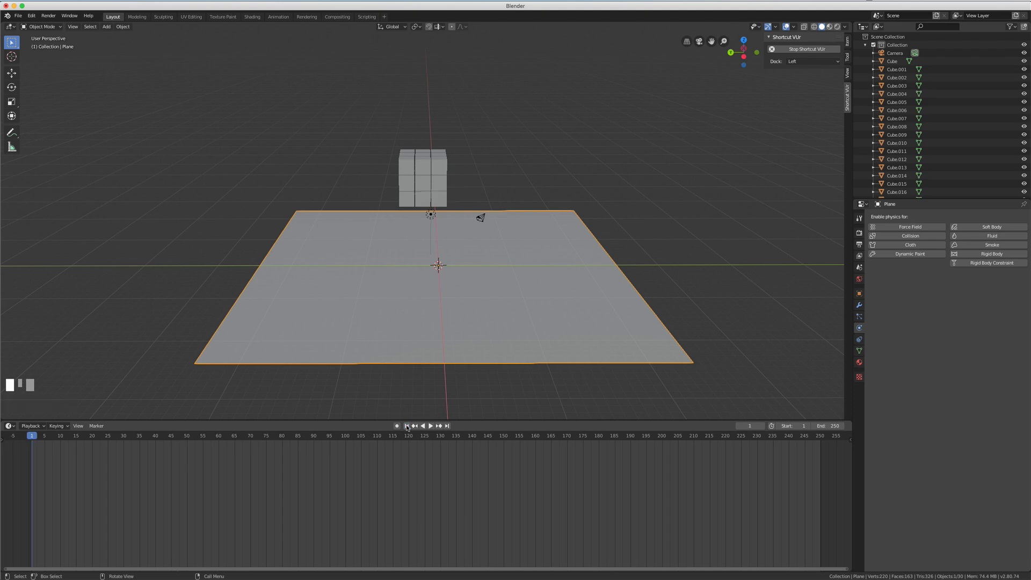
left_click(407, 426)
middle_click_drag(444, 352, 440, 341)
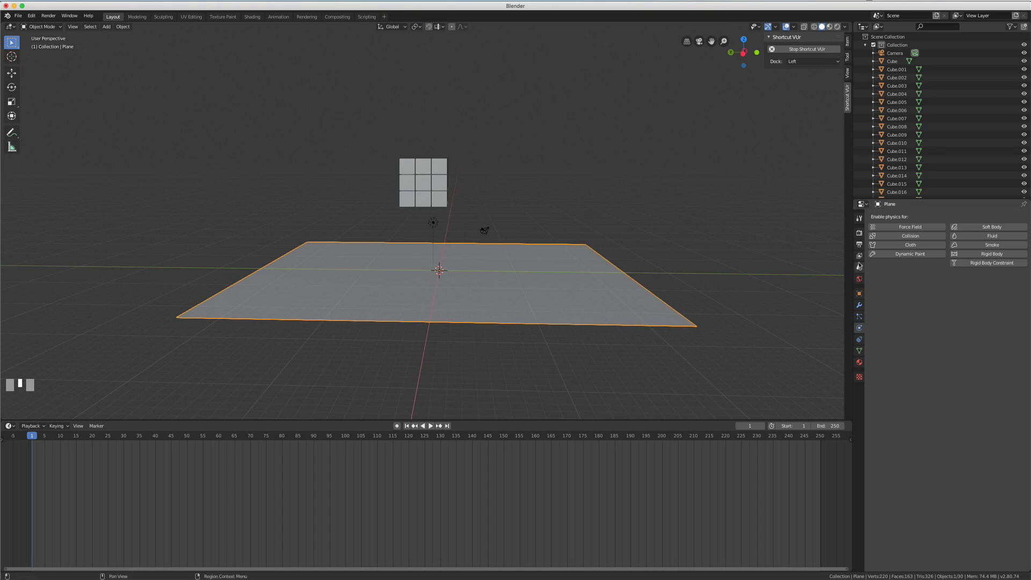
Step: Examine the gravity values in the scene settings
left_click(859, 268)
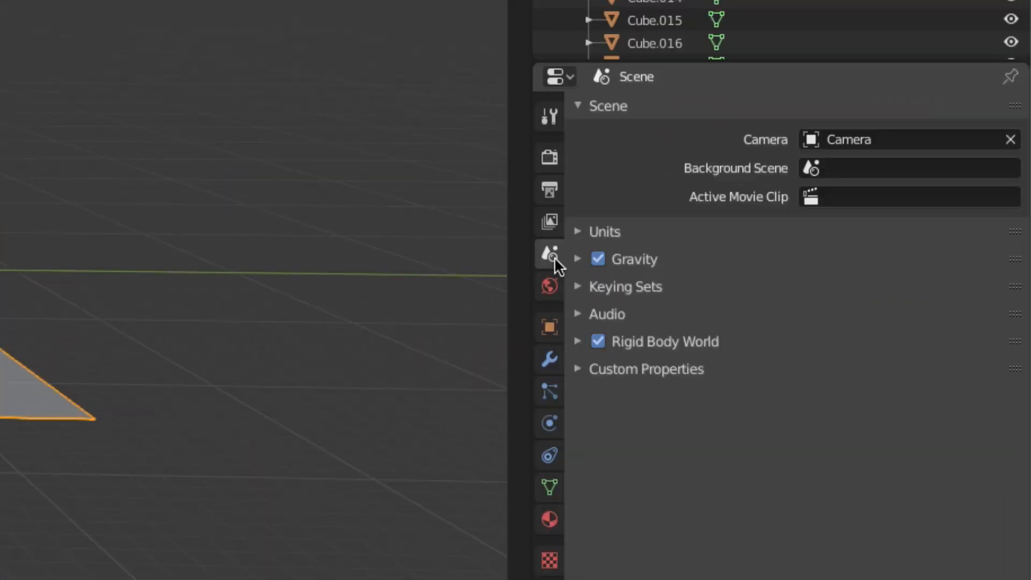
left_click(578, 260)
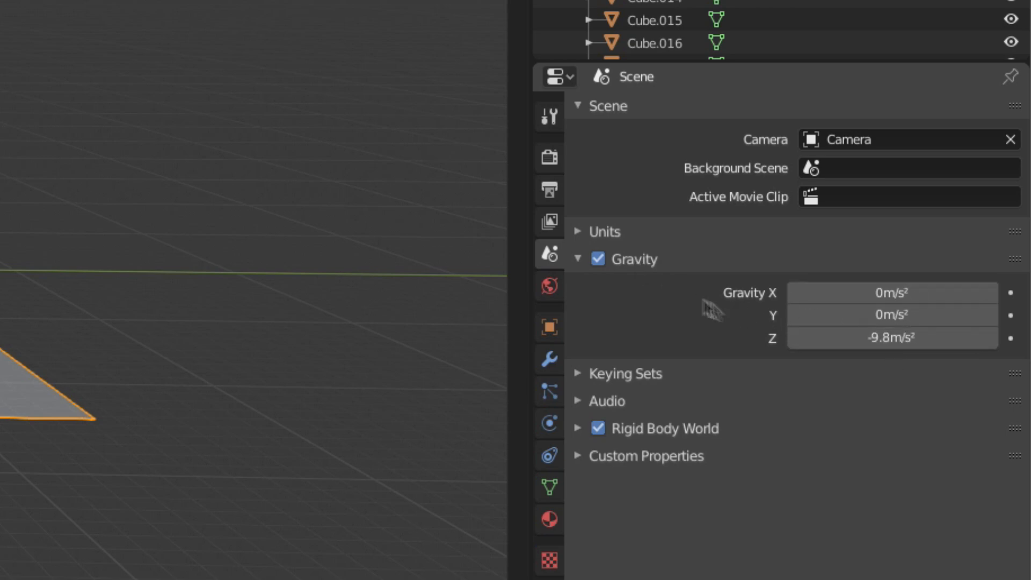
left_click(579, 258)
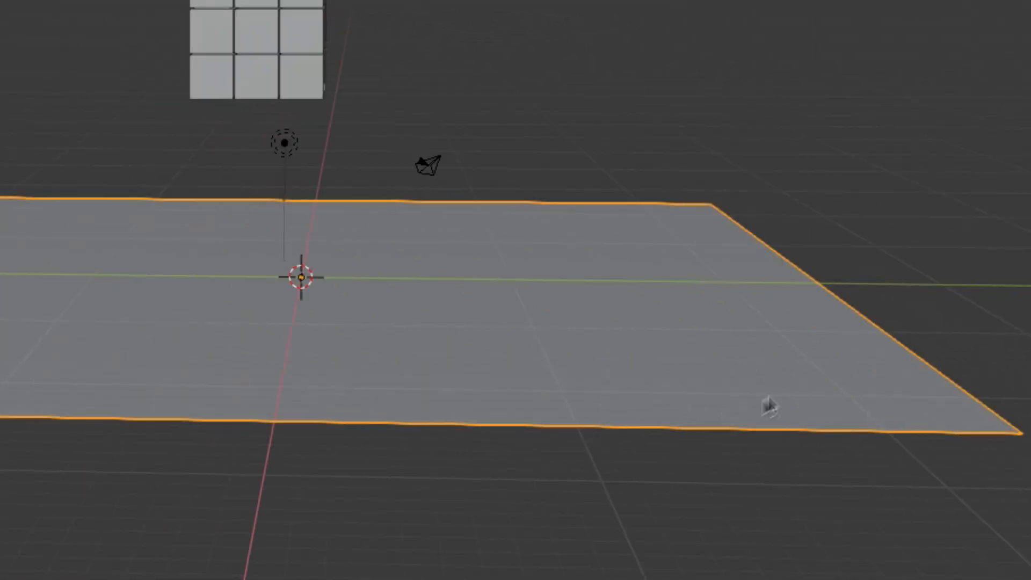
Step: Enable Rigid Body physics on the floor plane and set its type to Passive
left_click(550, 439)
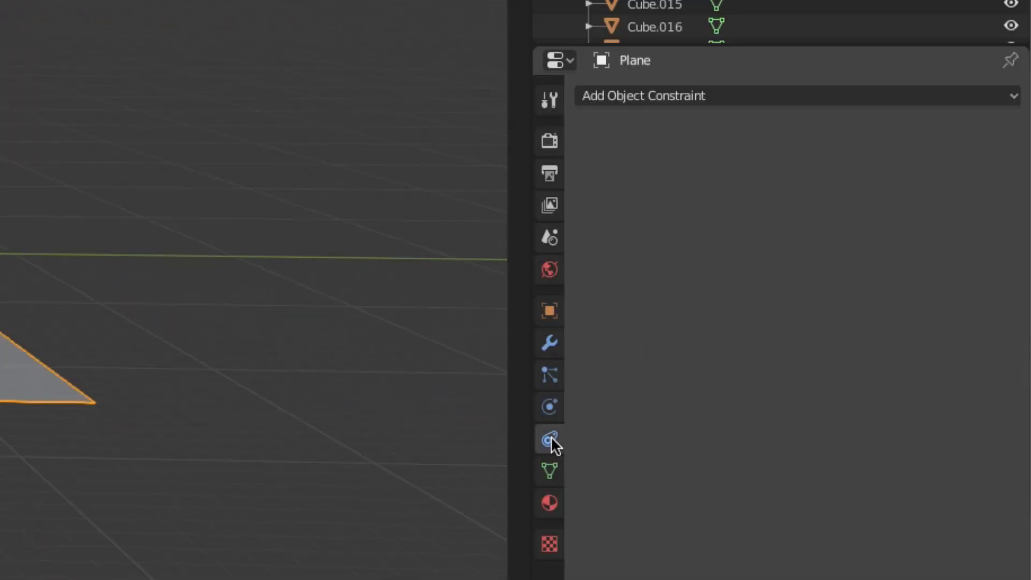
left_click(546, 409)
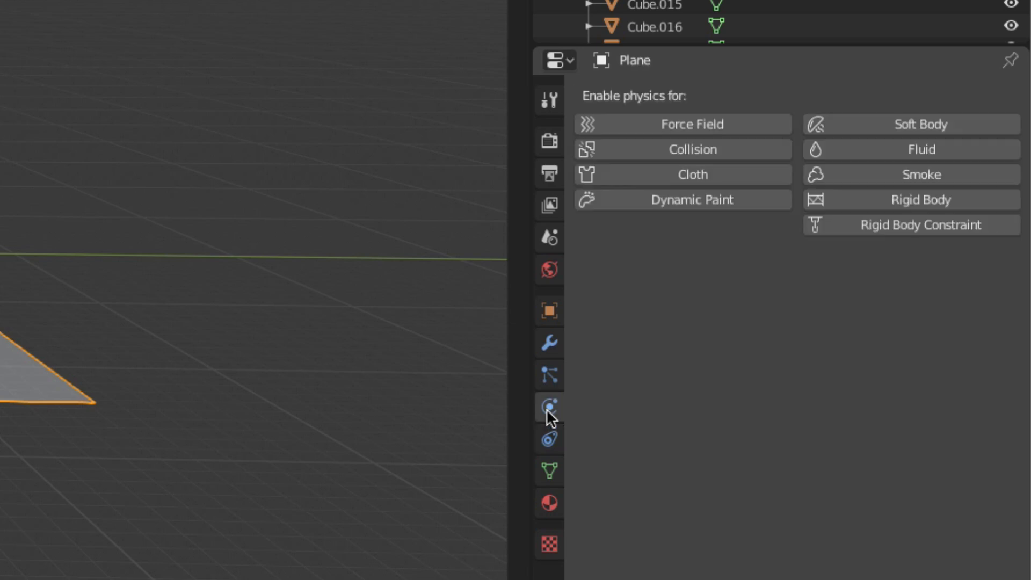
left_click(909, 201)
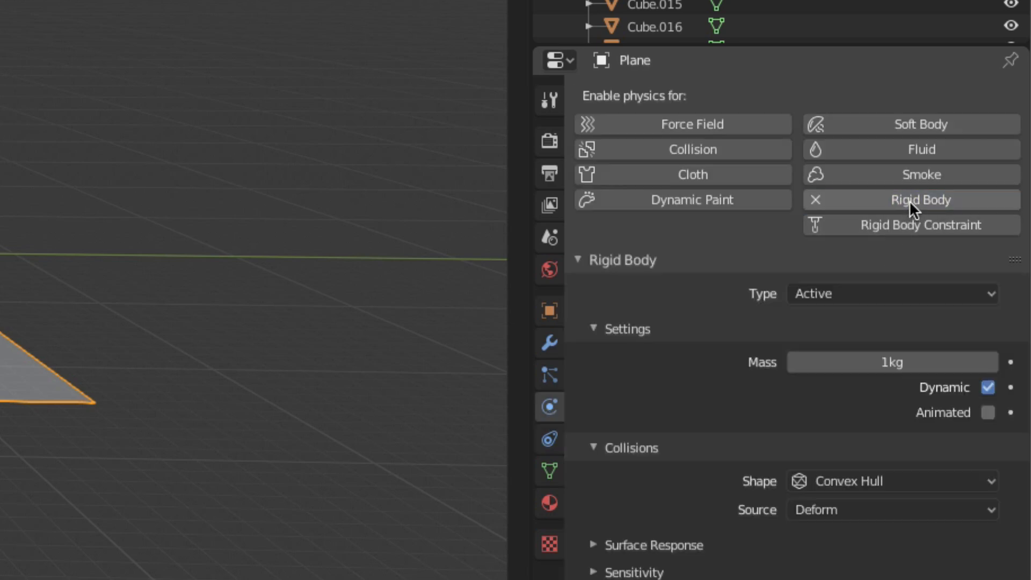
left_click(845, 297)
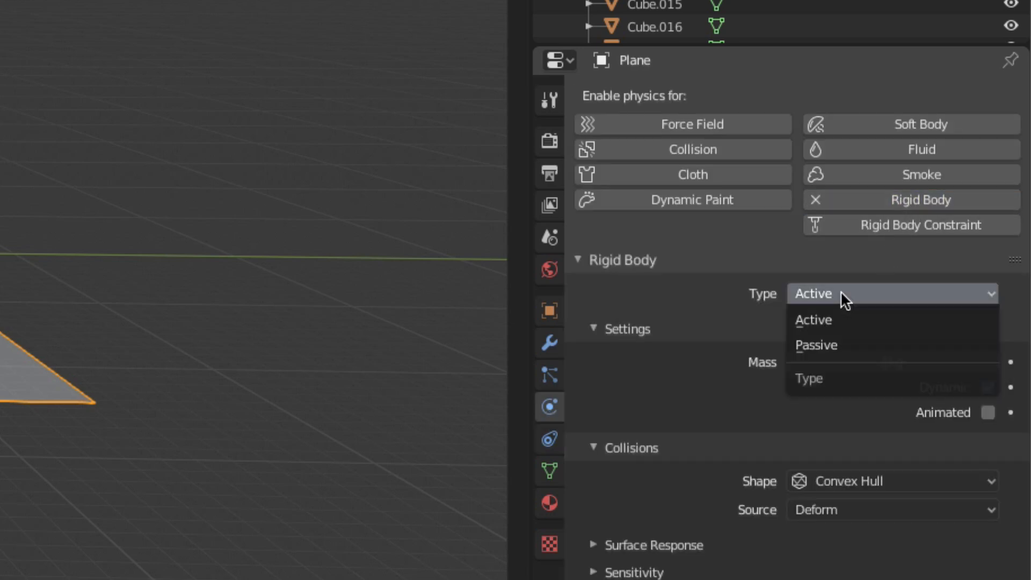
left_click(840, 346)
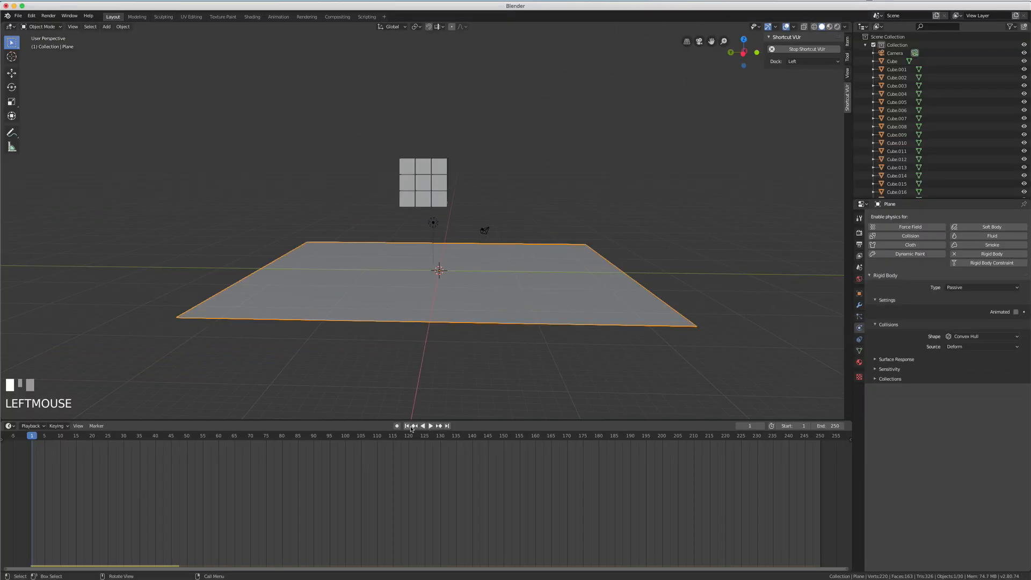
Step: Play the simulation to test the single cube's fall onto the floor, stopping at frame 54, and return to frame 1
left_click(406, 426)
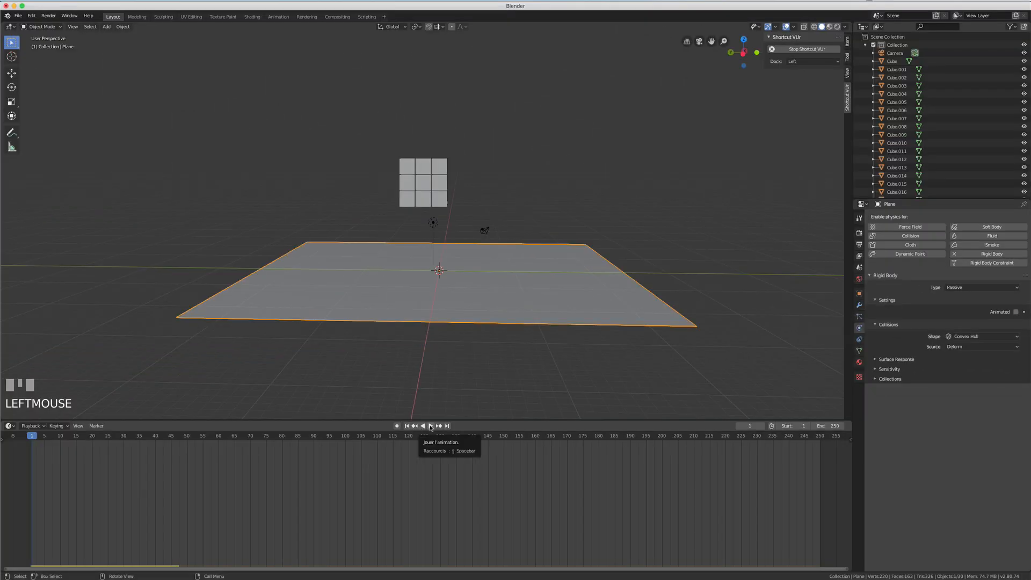
left_click(430, 425)
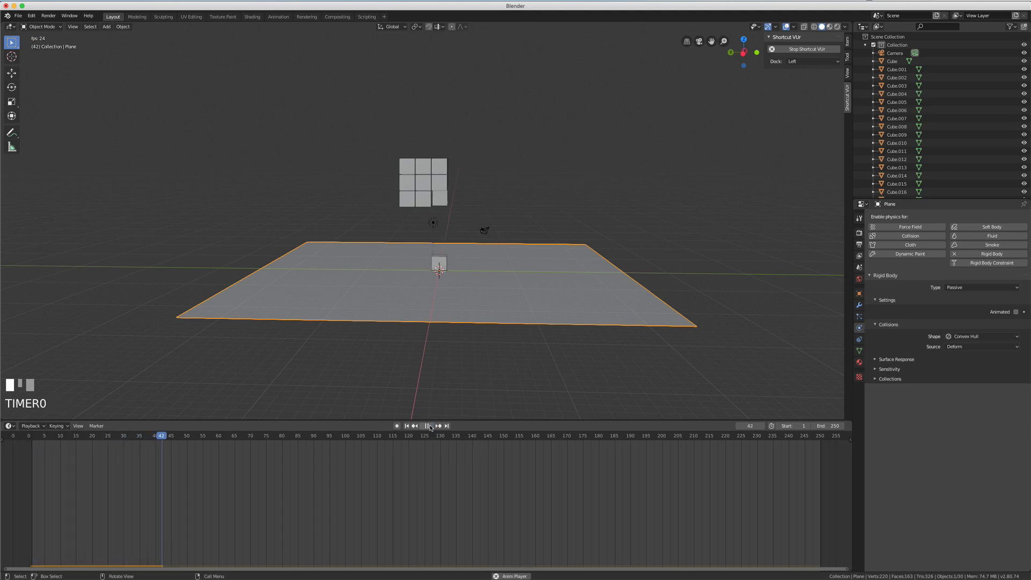
left_click(430, 425)
middle_click_drag(467, 309, 478, 301)
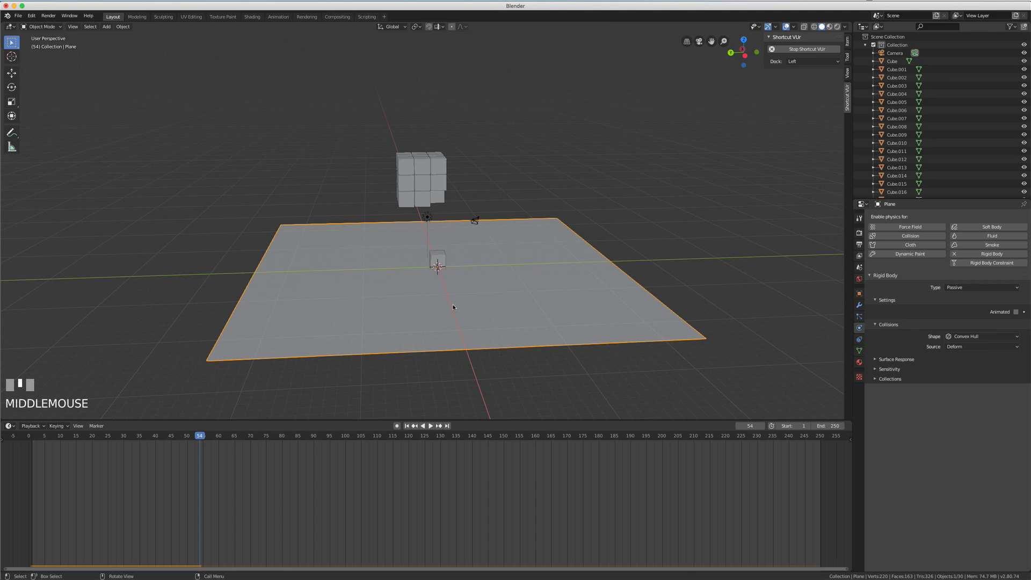
mouse_move(453, 307)
middle_mouse_down()
mouse_move(446, 298)
mouse_move(449, 308)
middle_mouse_up()
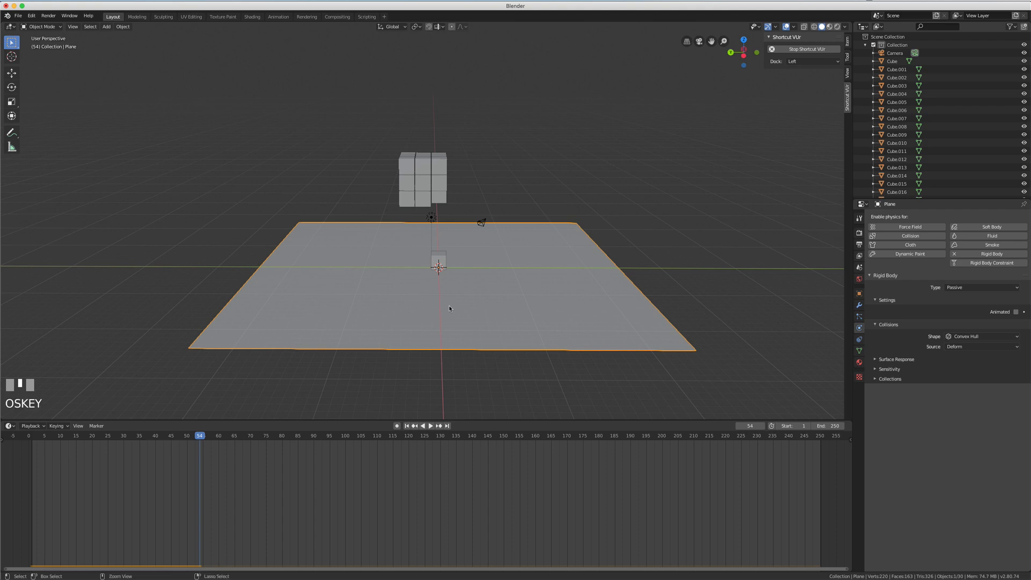
key("super+Left")
middle_click_drag(449, 308, 462, 251)
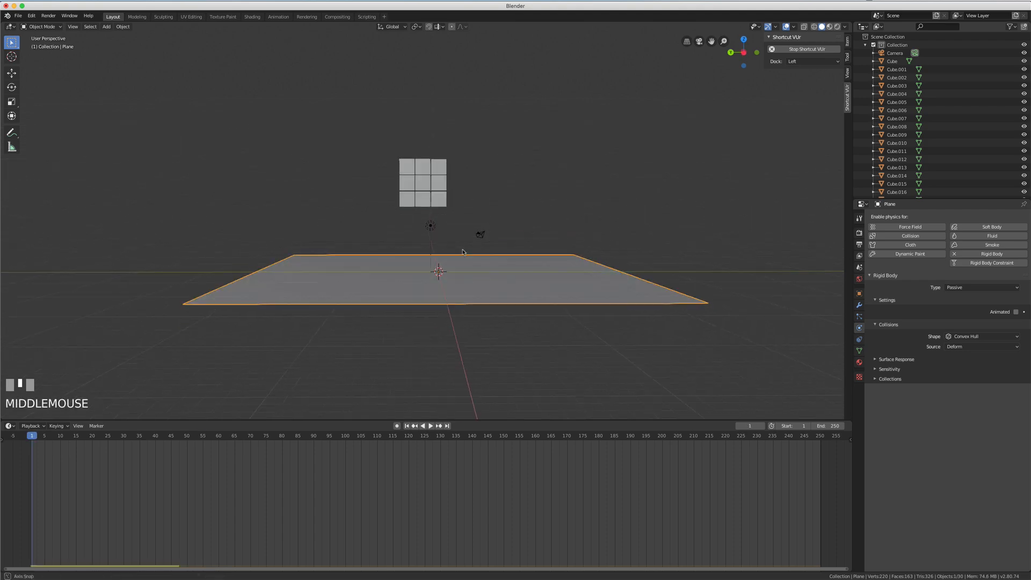
Step: Select all the cubes with Cube.001 as the active object and copy its rigid body settings to them
left_click(438, 200)
scroll(456, 196, "up", 3)
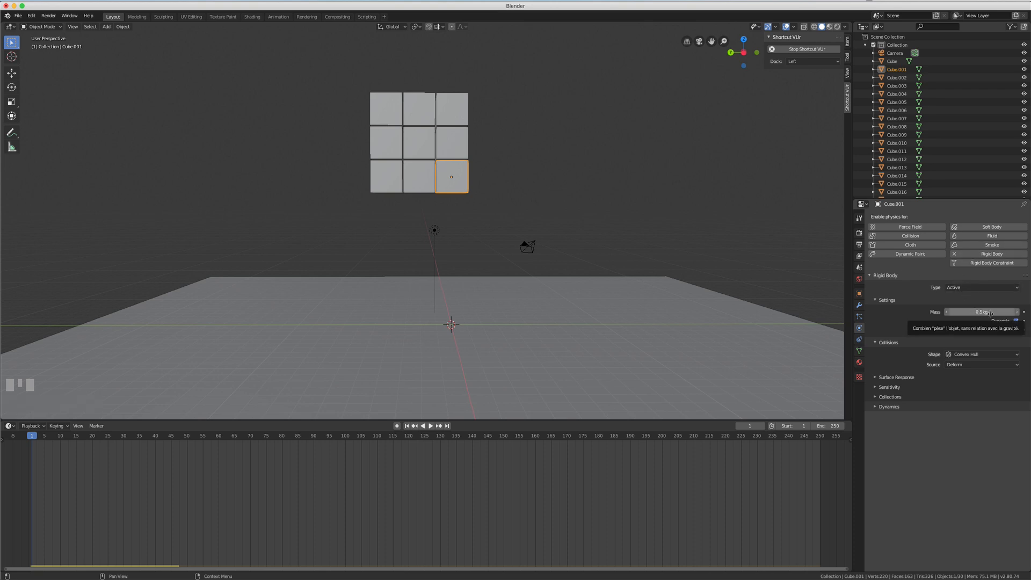
left_click(459, 172)
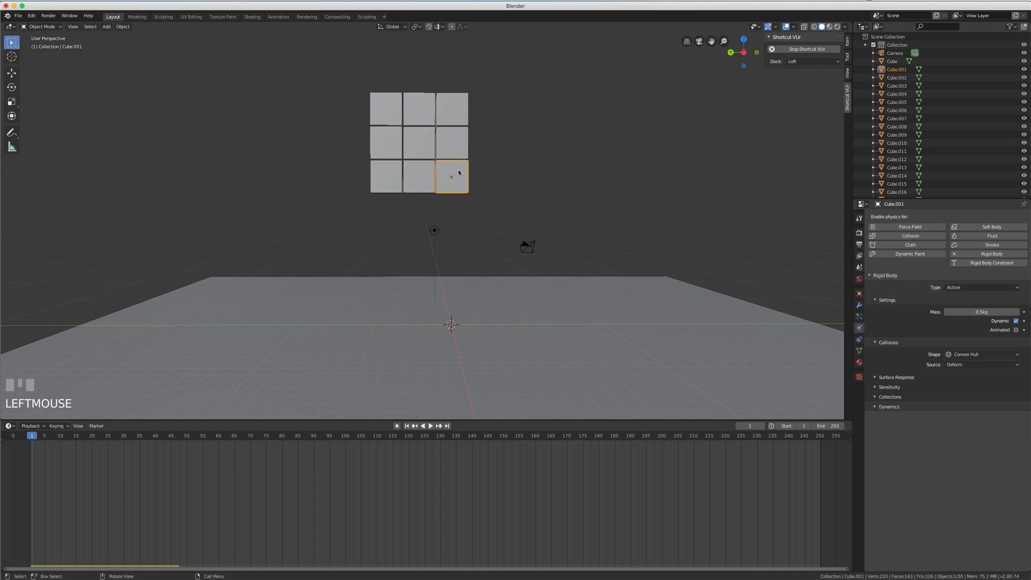
key("b")
left_click_drag(347, 77, 482, 202)
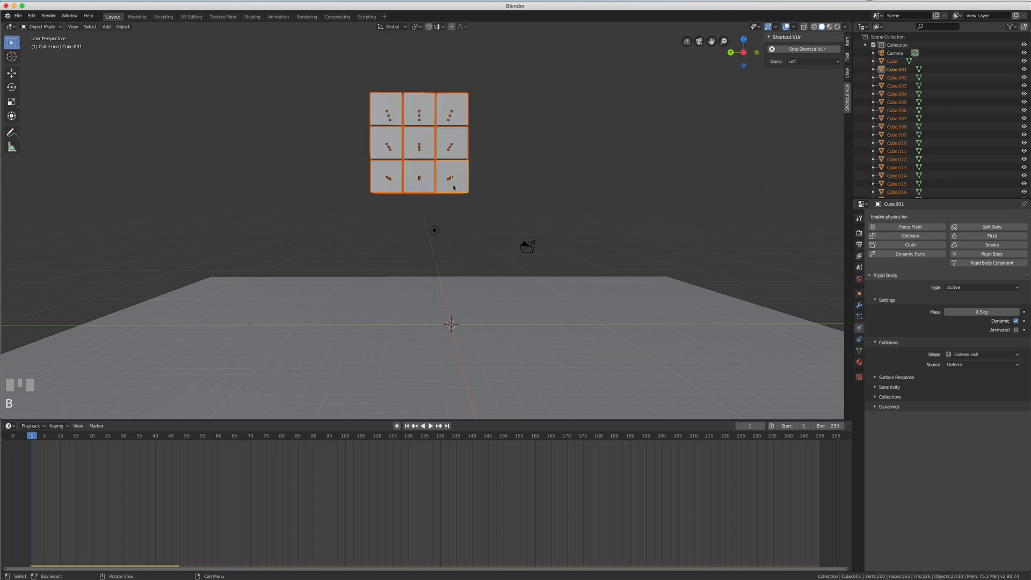
left_click(123, 26)
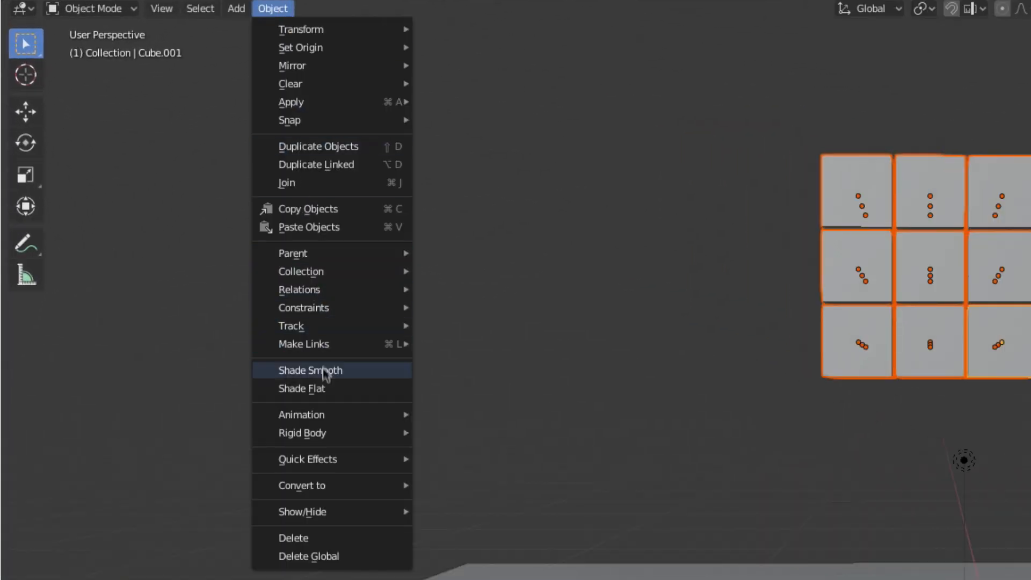
mouse_move(324, 432)
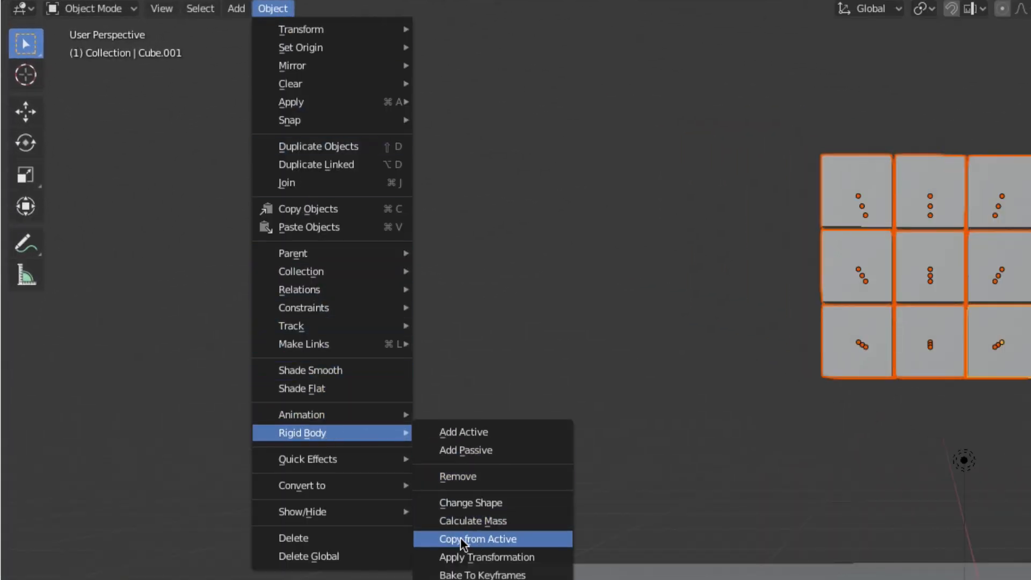
left_click(493, 539)
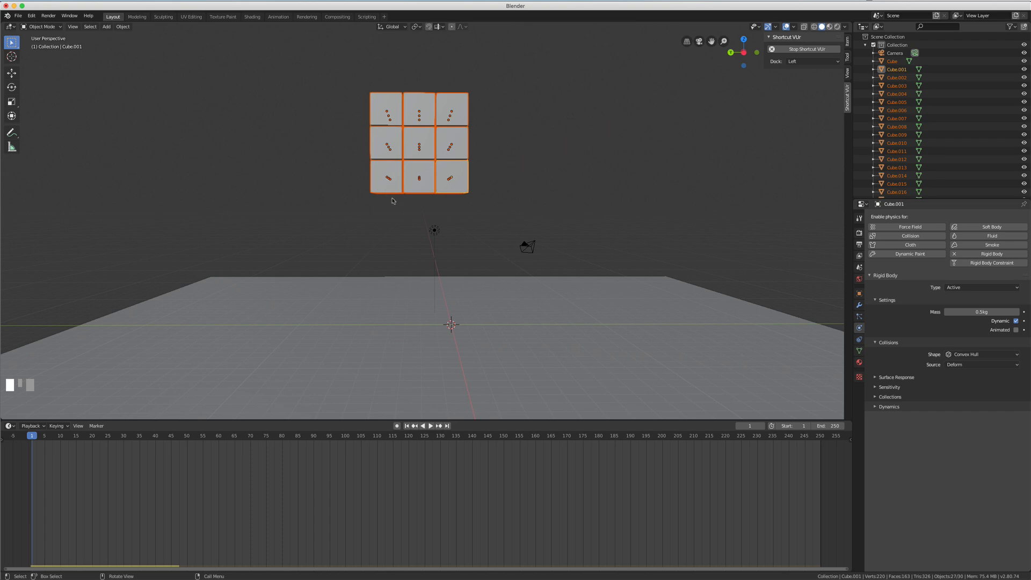
Step: Select the cube in the middle of the block's front face and check its rigid body settings
middle_click_drag(480, 161, 516, 204)
scroll(481, 161, "up", 2)
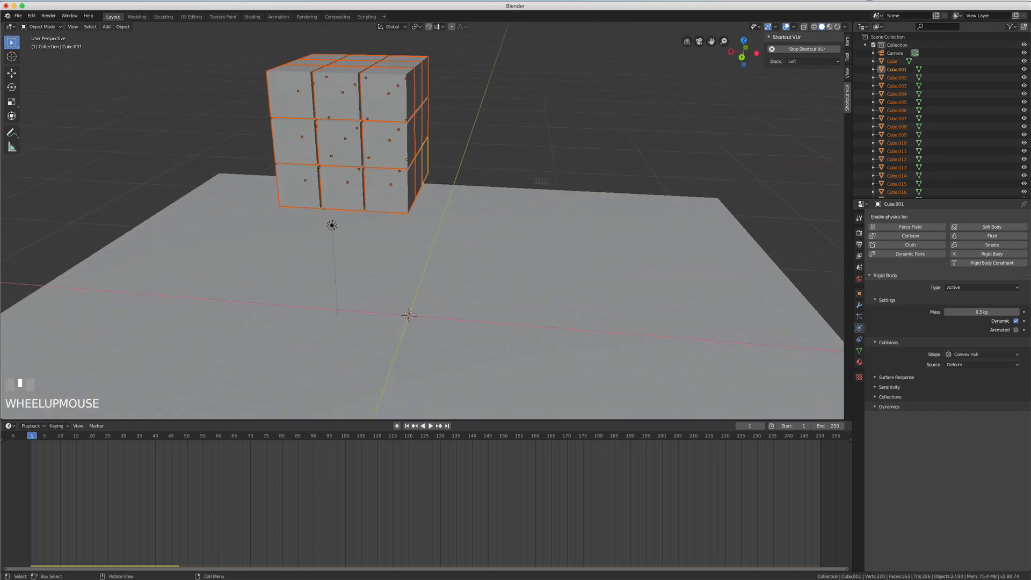
left_click(348, 143)
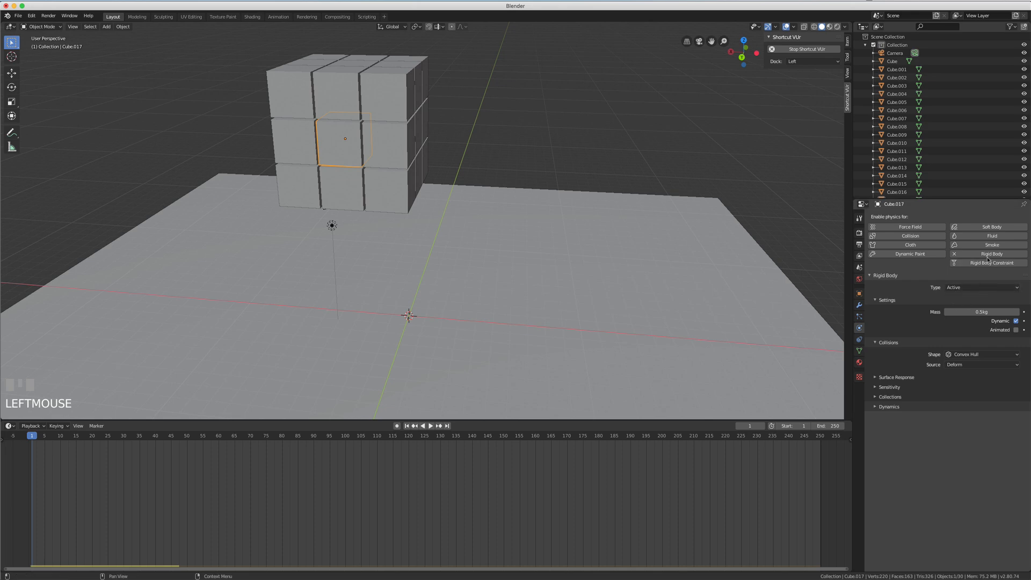
Step: Play the simulation of all the cubes falling, stopping at frame 115, and return to frame 1
middle_click_drag(709, 220, 671, 214)
key("KP_1")
scroll(616, 189, "down", 2)
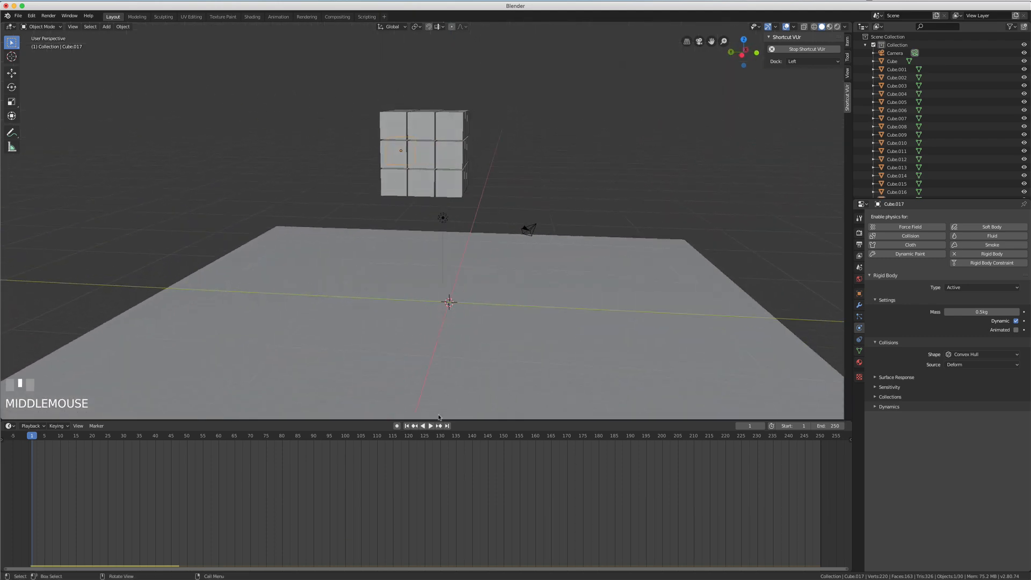
left_click(430, 426)
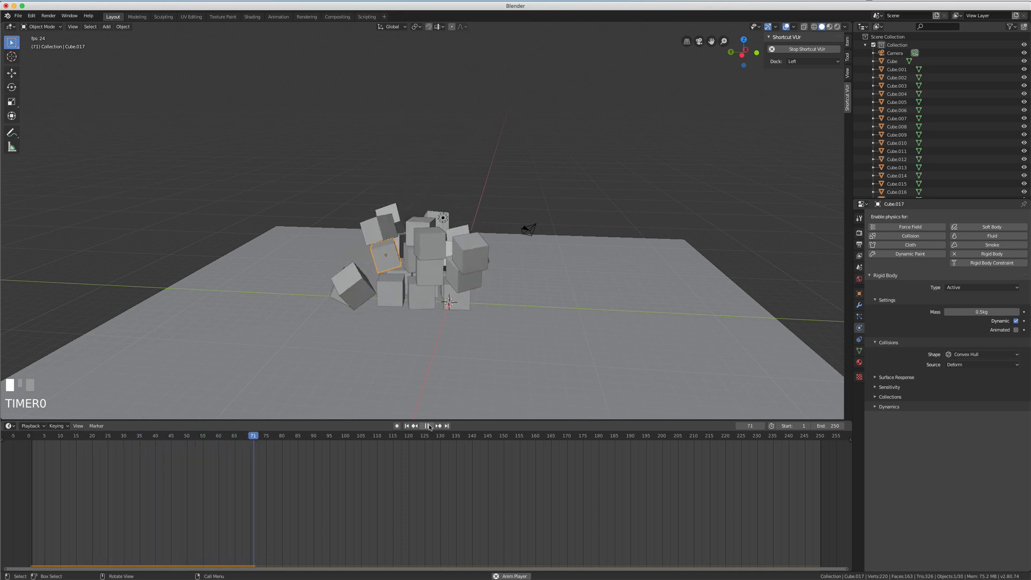
left_click(427, 426)
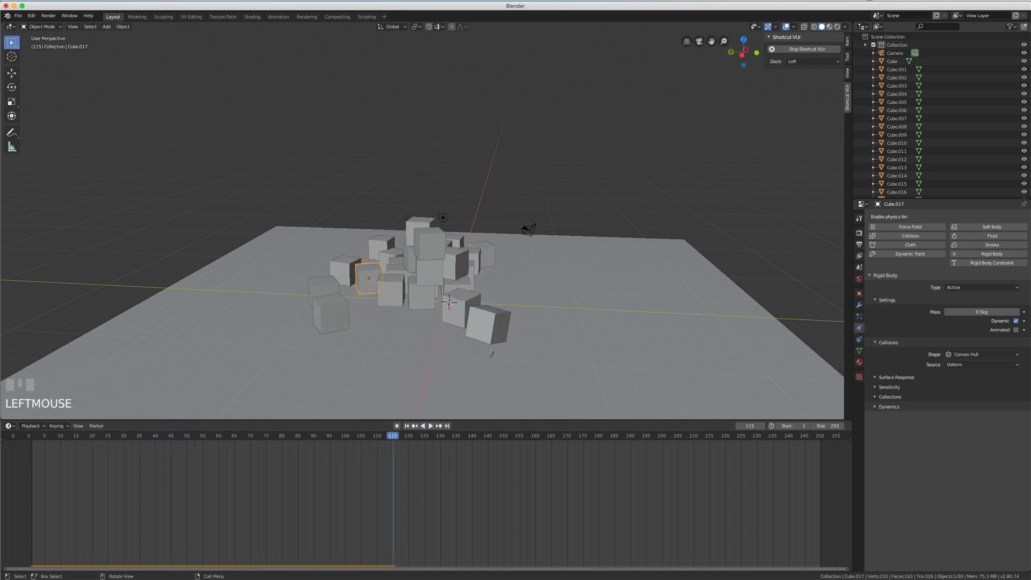
middle_click_drag(492, 354, 570, 346)
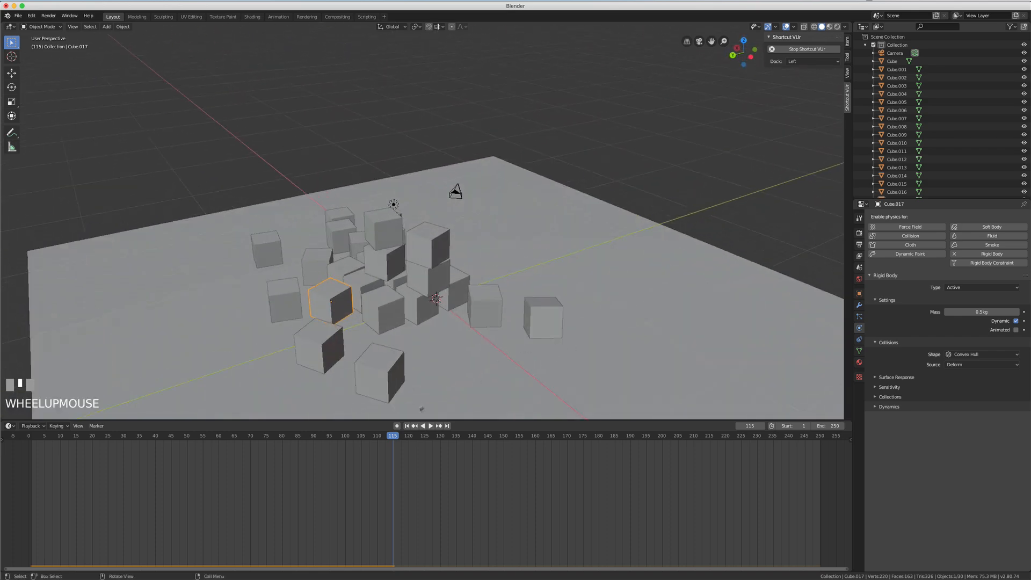
left_click(406, 425)
Step: Select all the cubes in the front view and move the block upward along Z, higher above the floor
middle_click_drag(469, 315, 444, 295)
scroll(442, 294, "up", 1)
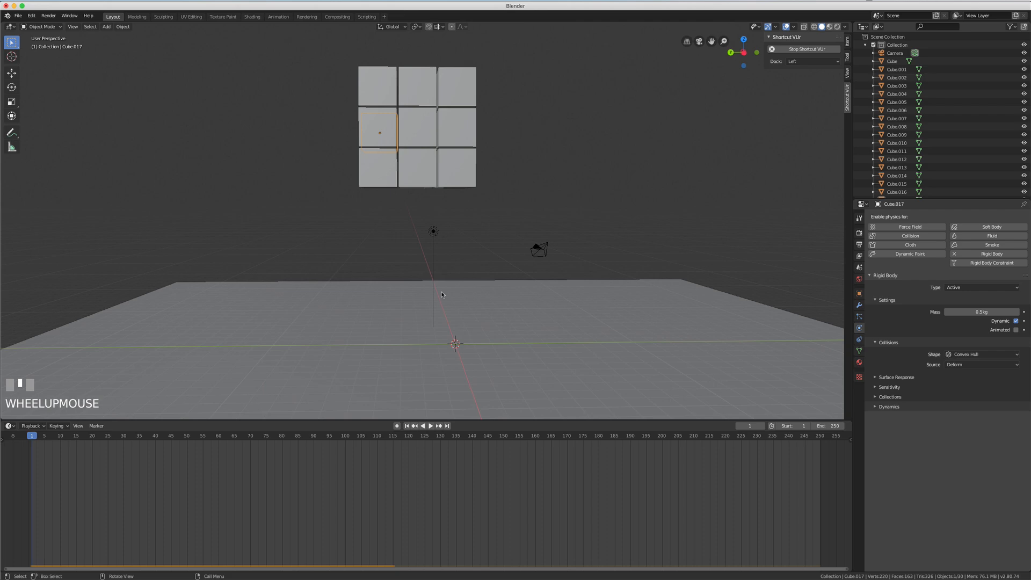
key("KP_1")
key("b")
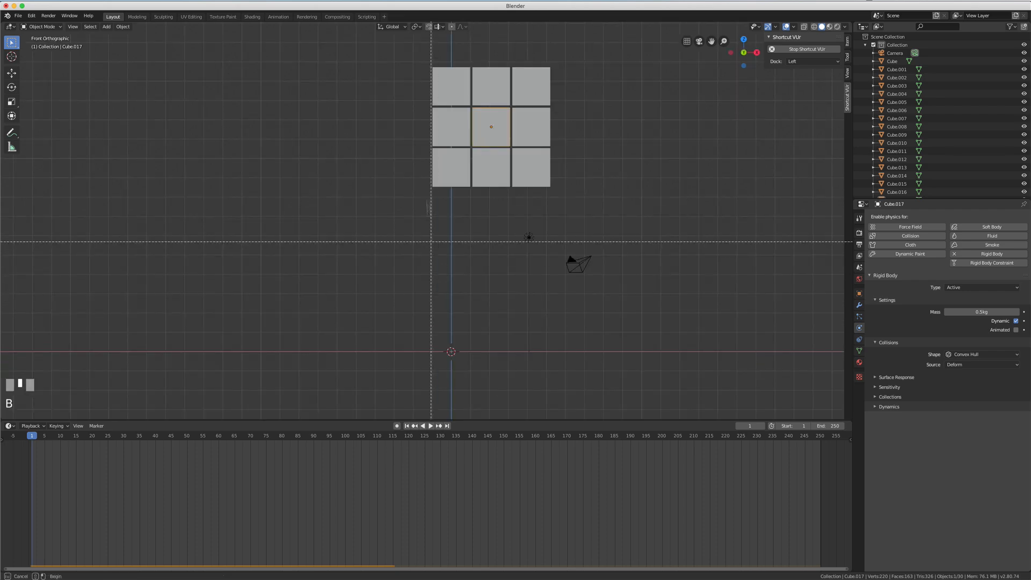
left_click_drag(415, 48, 593, 204)
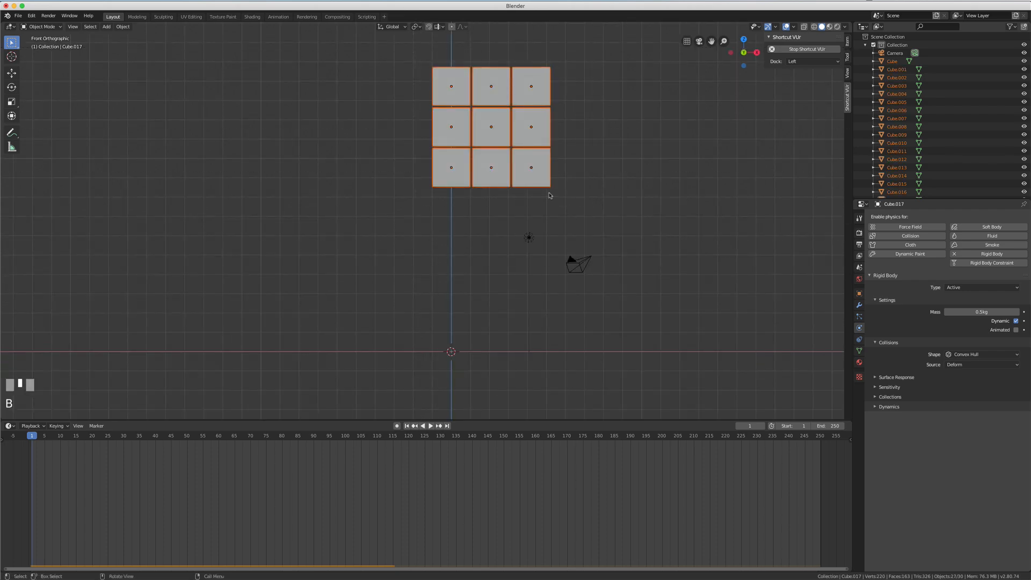
key("g")
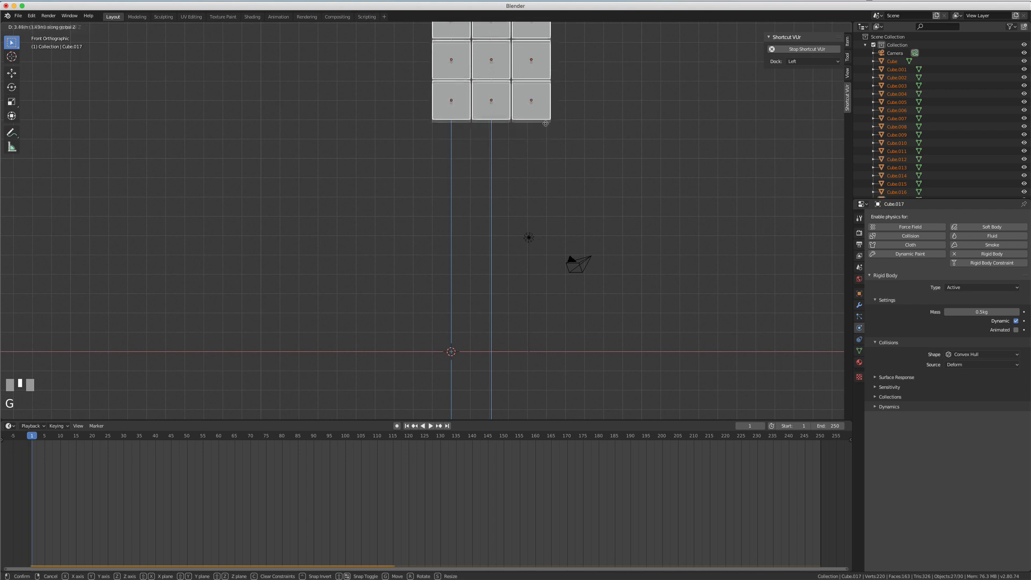
left_click(520, 155)
middle_click_drag(521, 155, 553, 188)
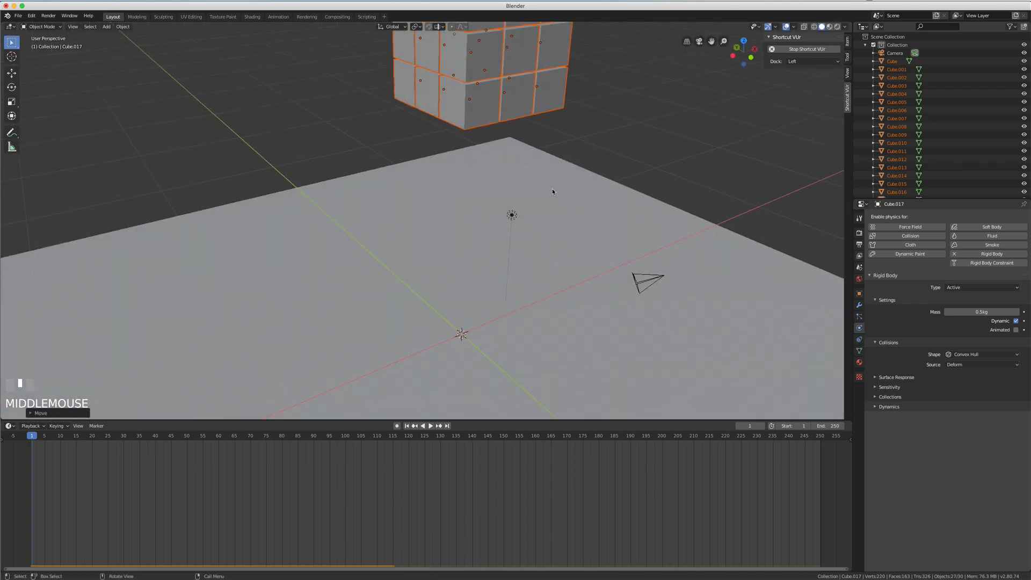
Step: Tilt the block of cubes in the front view and shift it about 2.8 m in the negative X direction, back over the origin
key("KP_1")
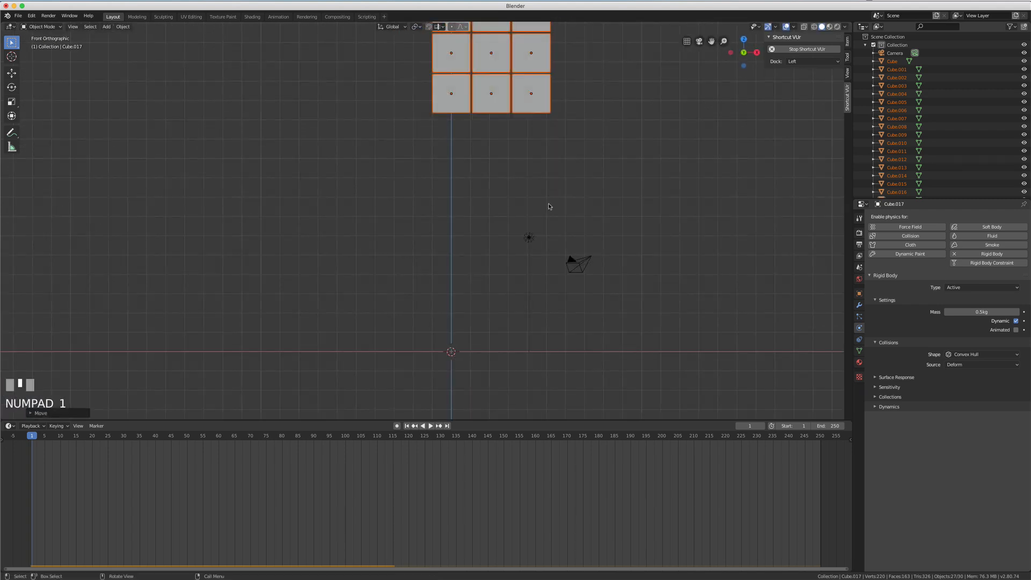
key("r")
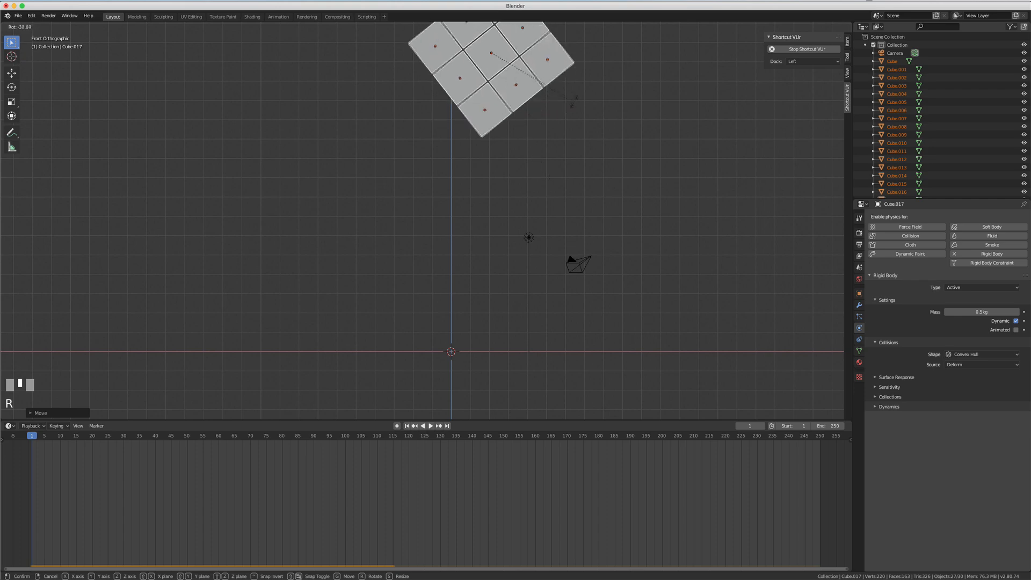
left_click(577, 68)
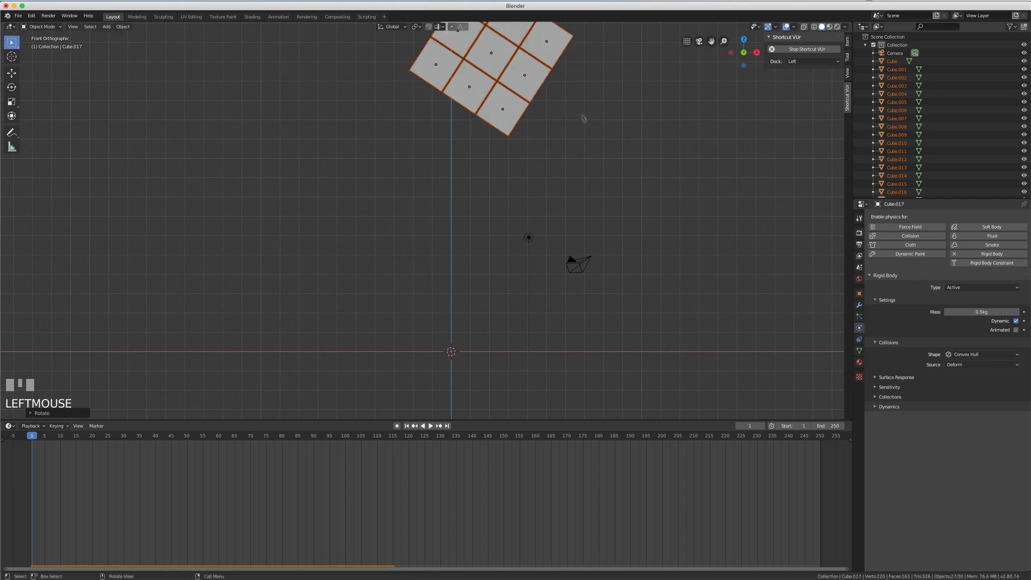
key("g")
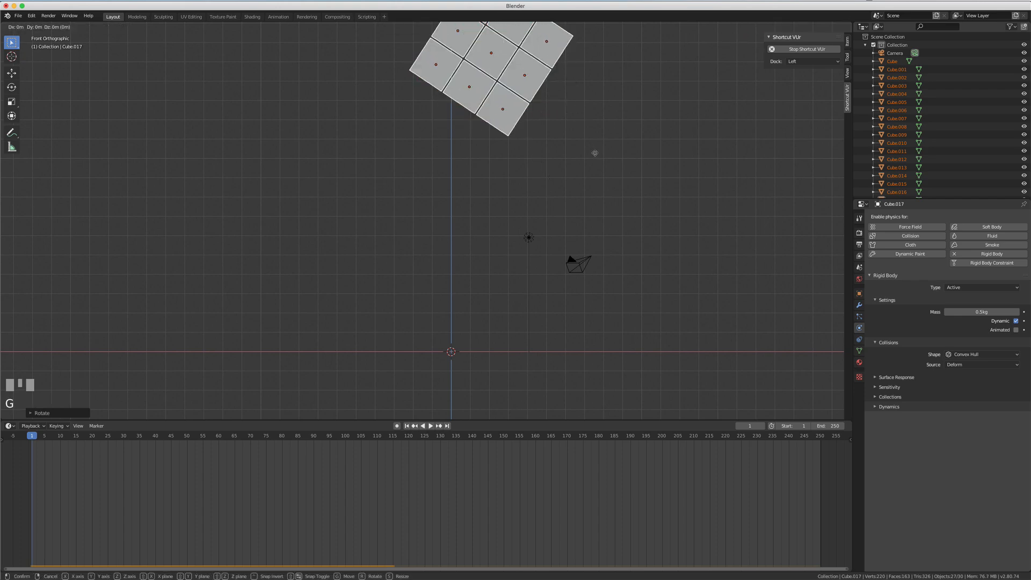
key("x")
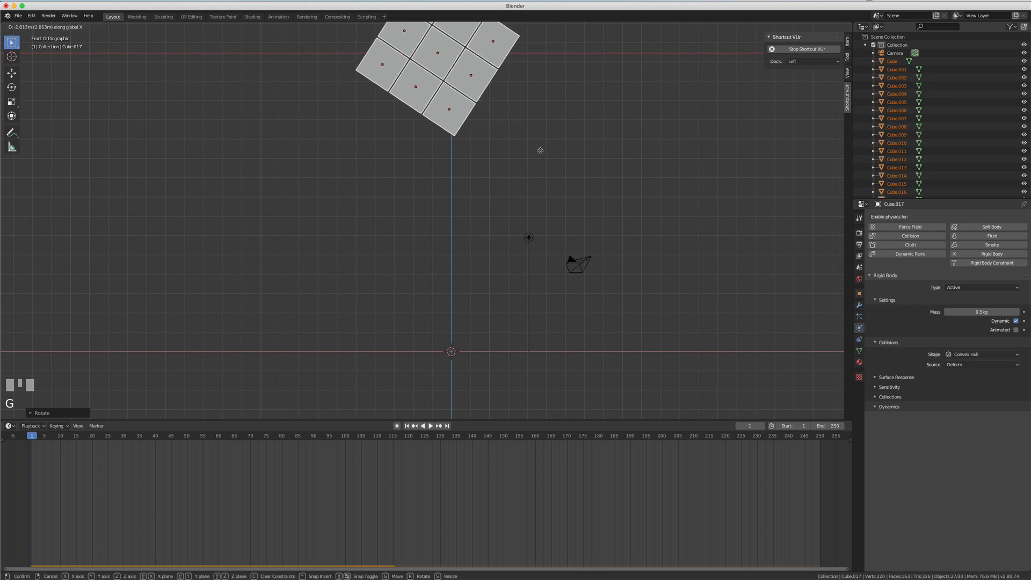
left_click(538, 152)
Step: Play the simulation of the tilted block falling, pausing it midway to change the viewing angle, and stop at frame 160
middle_click_drag(538, 152, 546, 189)
scroll(547, 188, "up", 2)
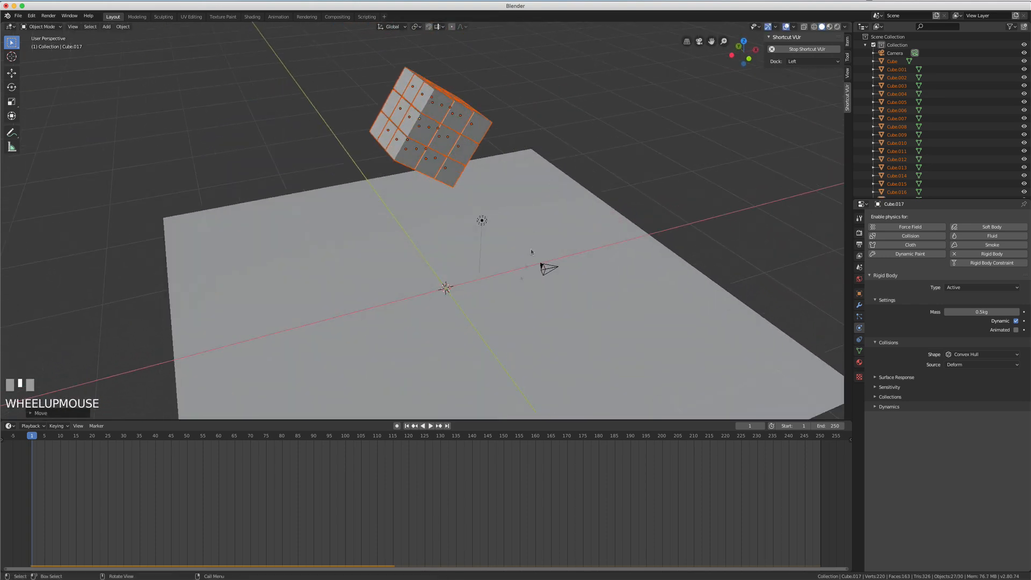
left_click(430, 425)
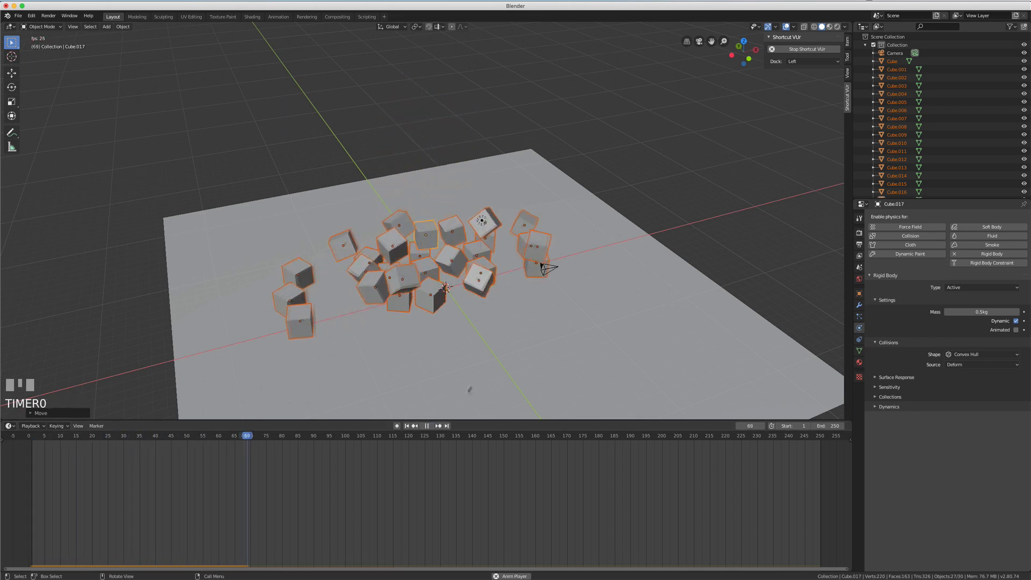
left_click(426, 426)
mouse_move(513, 354)
middle_mouse_down()
mouse_move(499, 356)
mouse_move(503, 365)
middle_mouse_up()
left_click(429, 425)
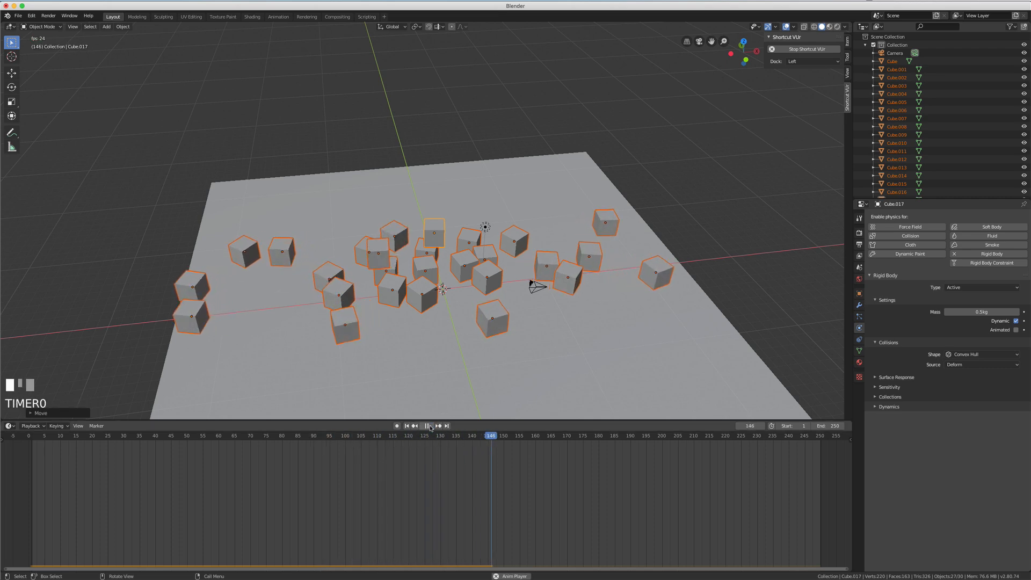
left_click(428, 426)
middle_click_drag(497, 333, 493, 330)
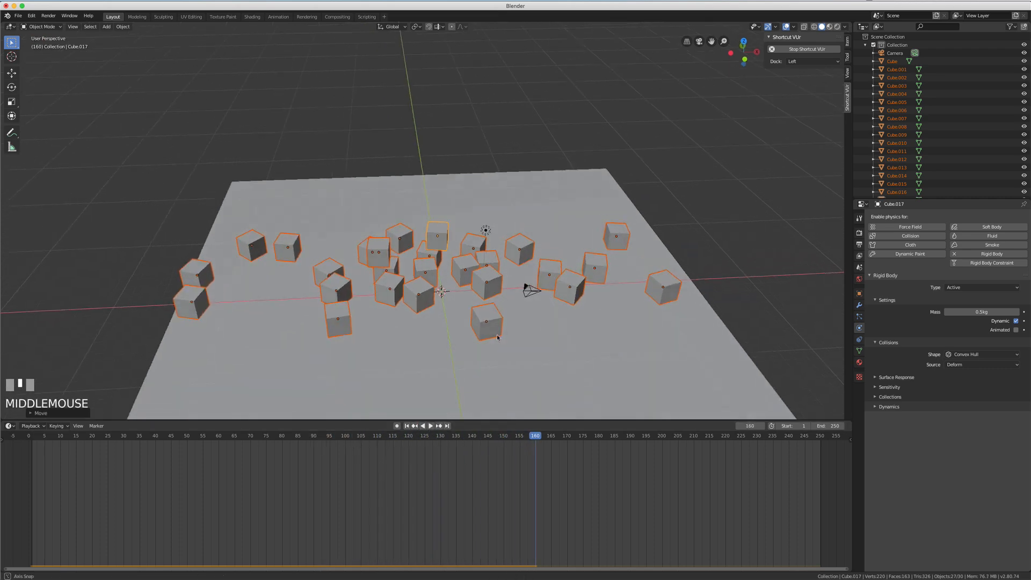
scroll(492, 328, "up", 3)
Step: Select the floor plane and lower its rigid body surface friction to 0.071
left_click(546, 336)
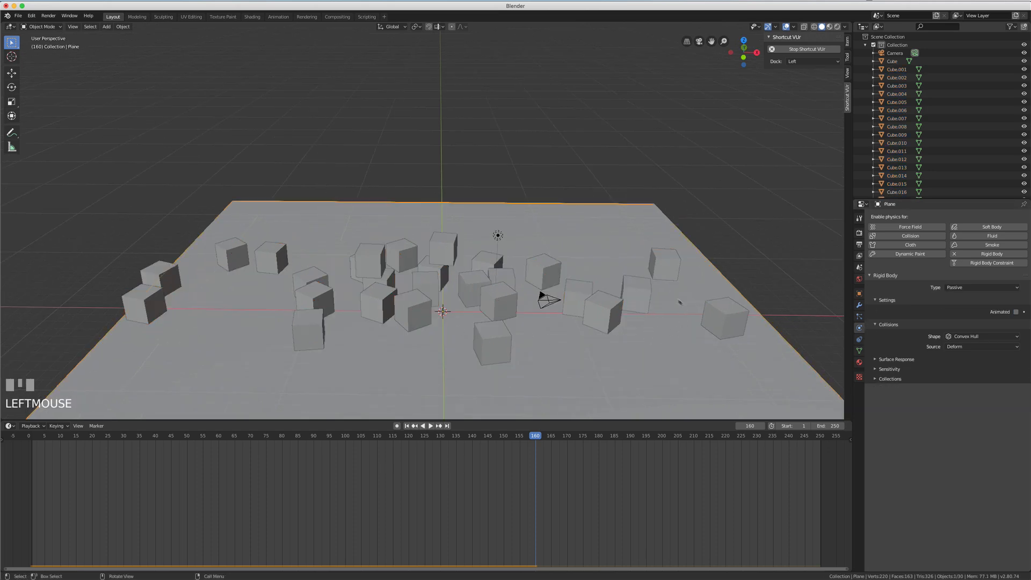
scroll(626, 346, "down", 2)
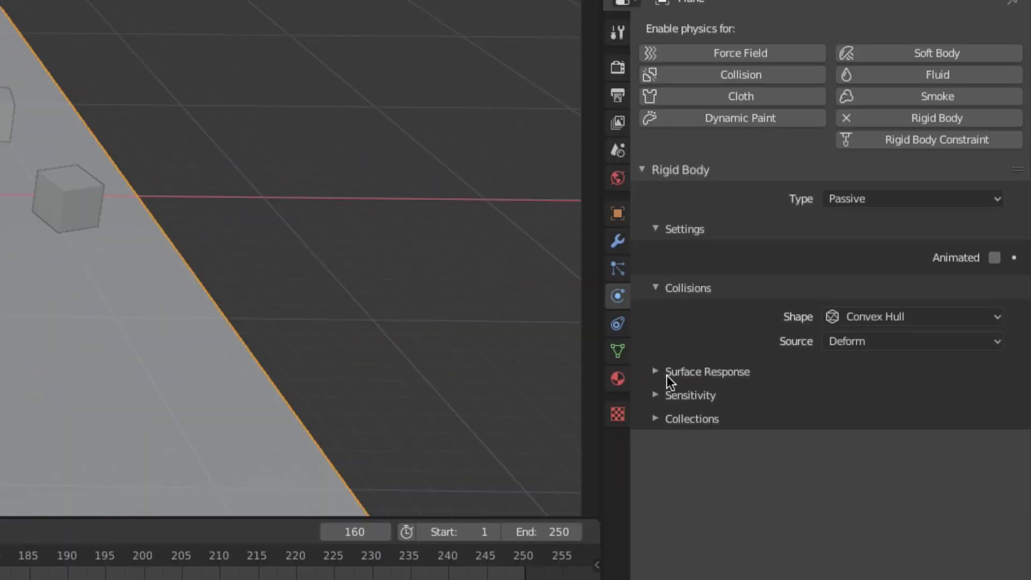
left_click(876, 359)
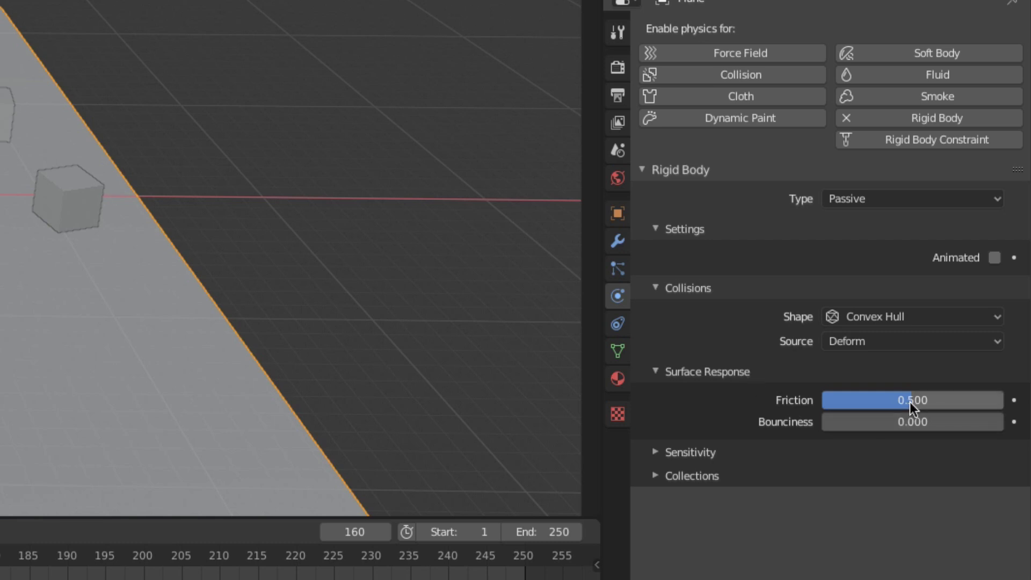
left_click_drag(912, 399, 835, 401)
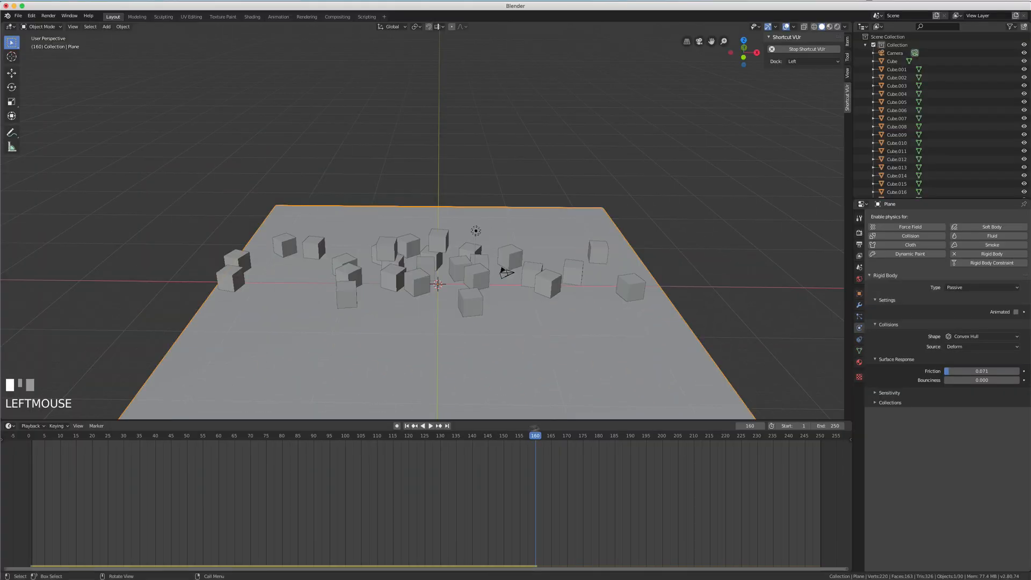
Step: Replay the simulation from the start with the low-friction floor, stop it near the end, and return to frame 1
left_click(415, 425)
left_click(430, 426)
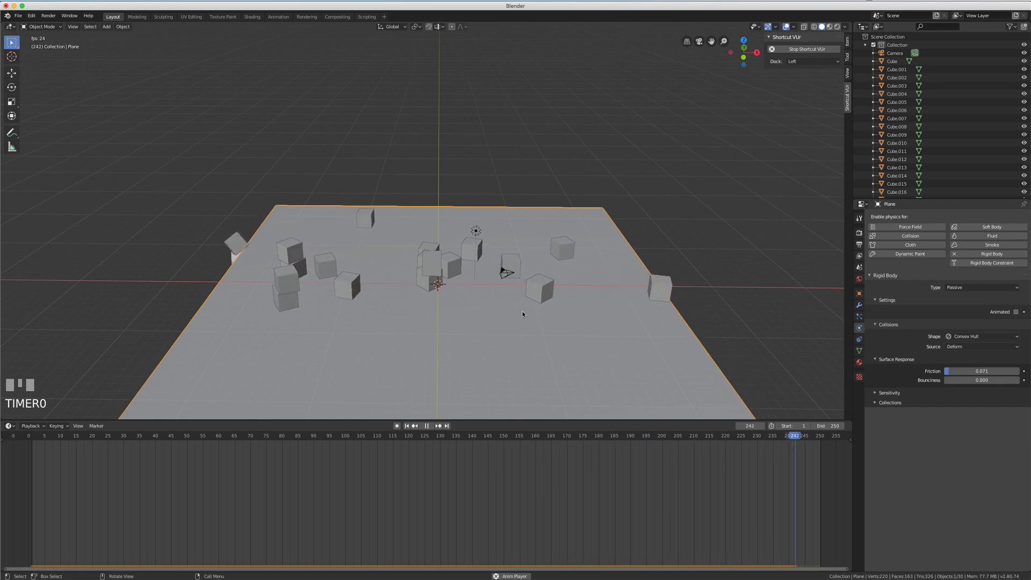
left_click(427, 425)
left_click(407, 425)
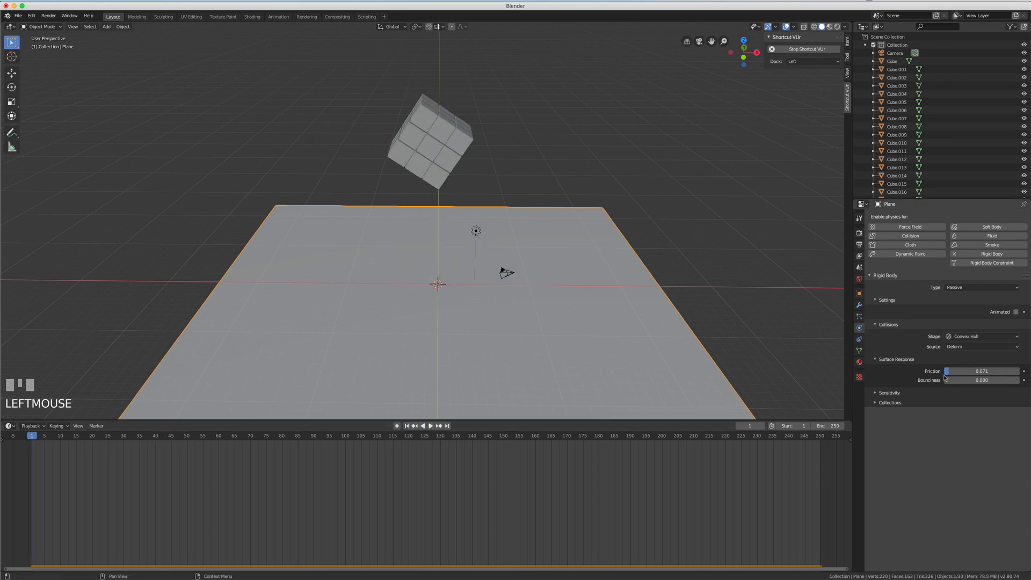
Step: Raise the floor plane's friction to 0.870, play the simulation to frame 161, and return to frame 1
left_click_drag(945, 377, 973, 400)
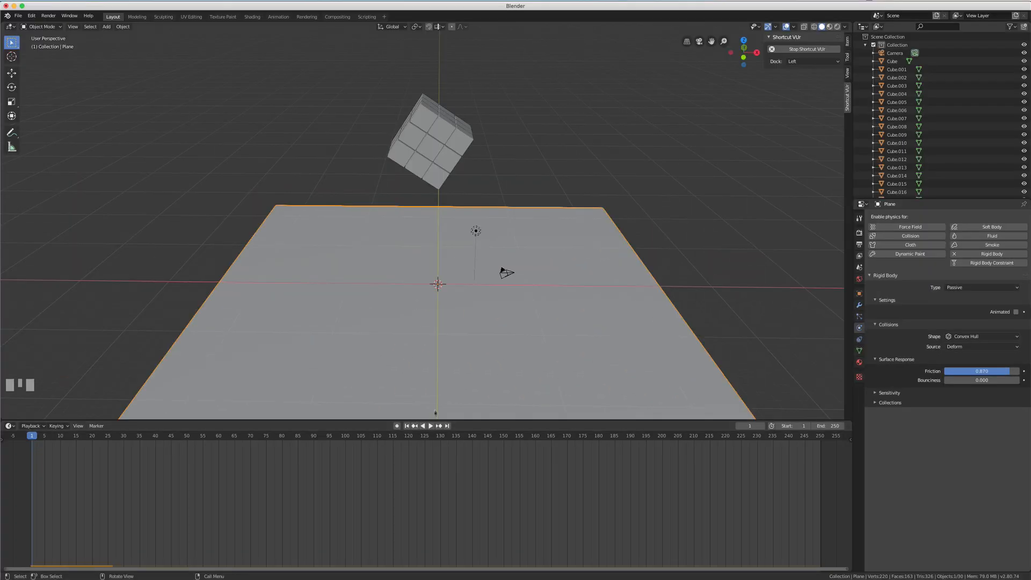
left_click(431, 425)
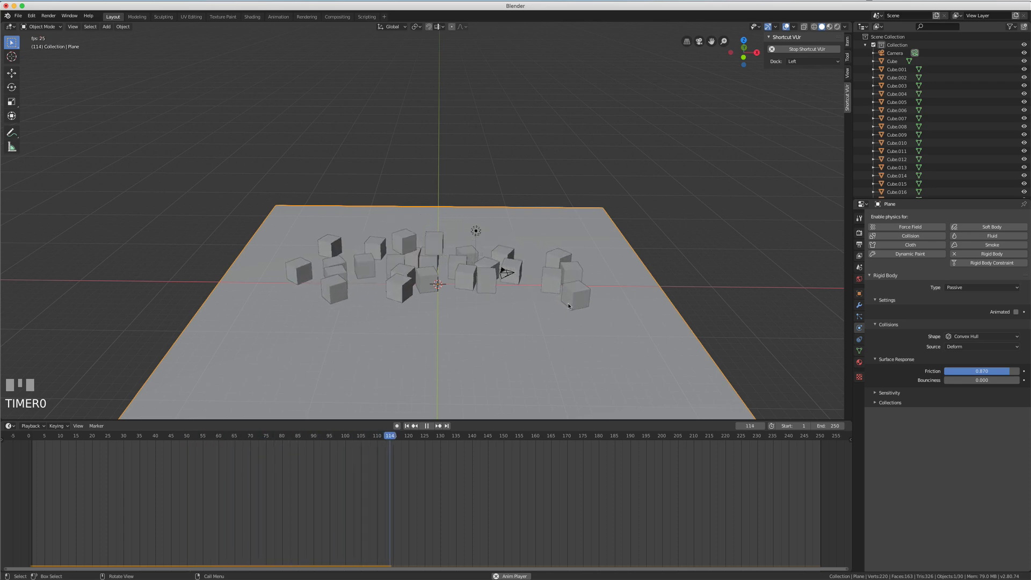
left_click(427, 426)
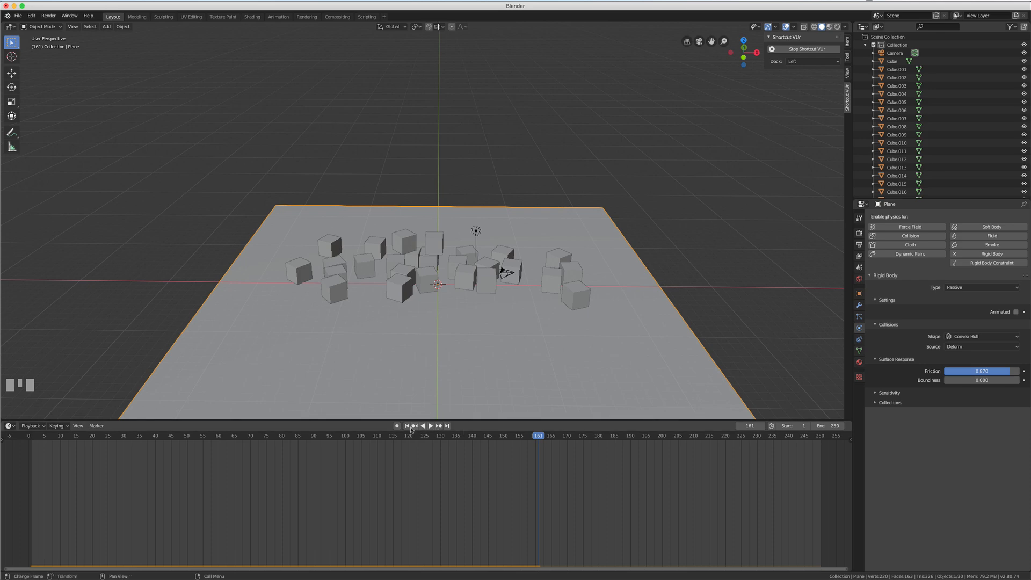
left_click(408, 426)
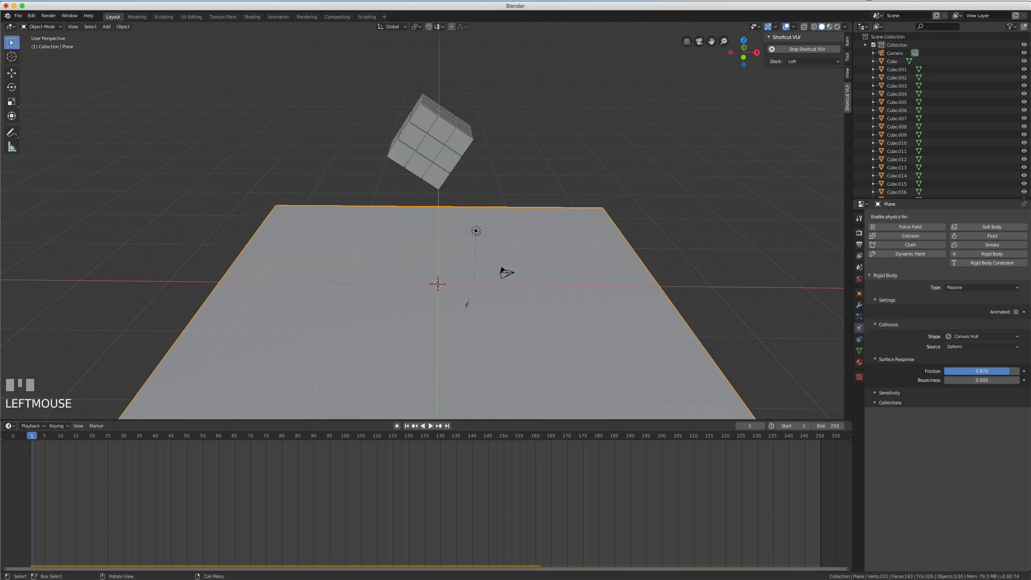
Step: Delete the floor plane from the scene
scroll(463, 304, "down", 2)
middle_click_drag(464, 304, 490, 271, "shift")
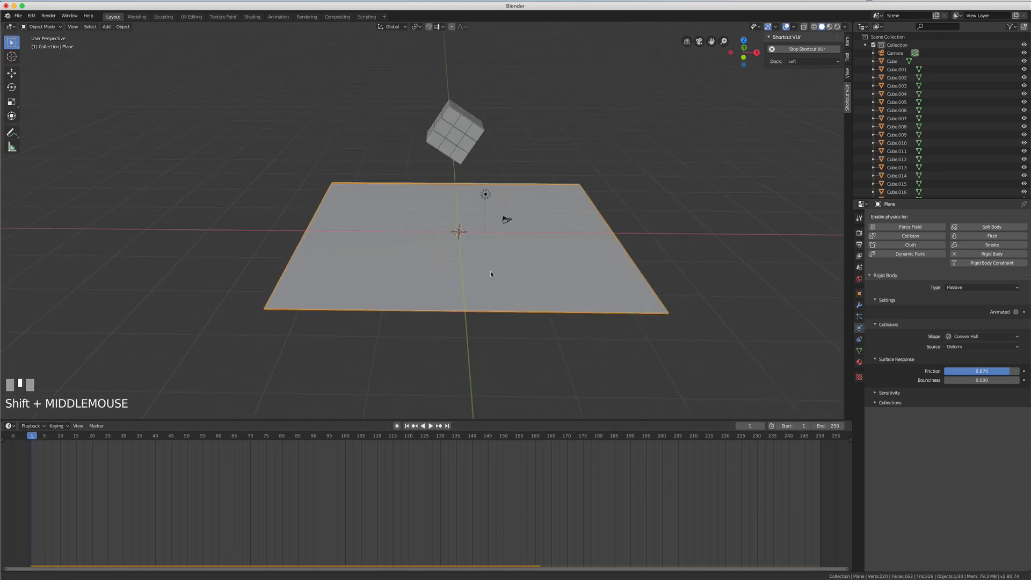
key("x")
left_click(491, 273)
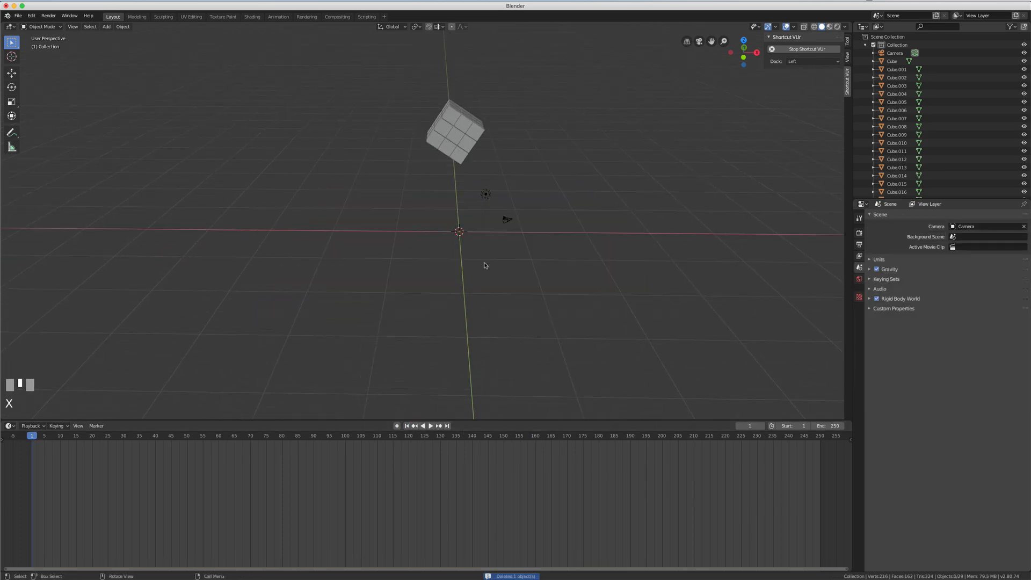
Step: Add a mesh cylinder at the origin beneath the raised block of cubes
key("shift+a")
mouse_move(486, 262)
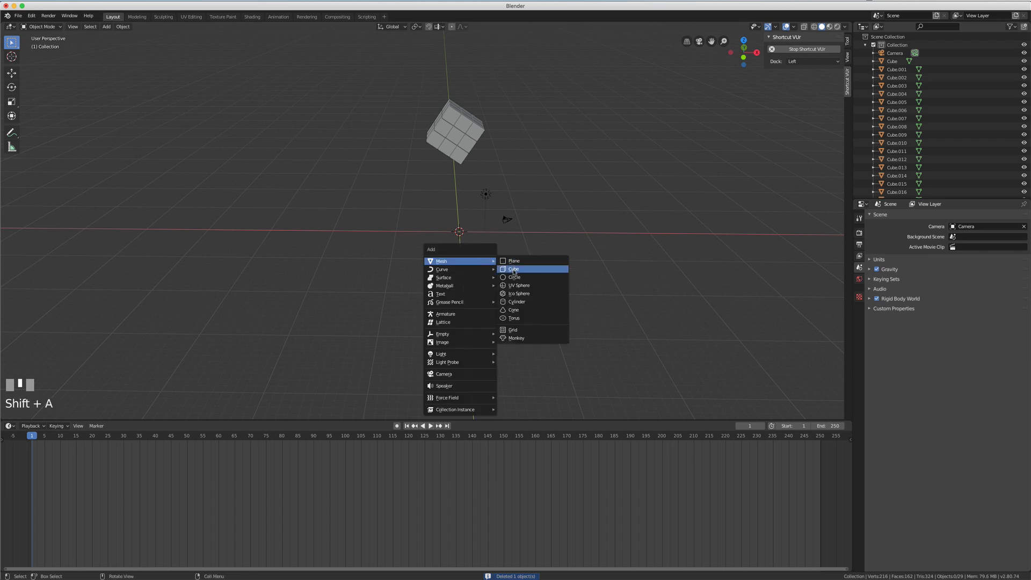
left_click(515, 301)
scroll(517, 250, "up", 3)
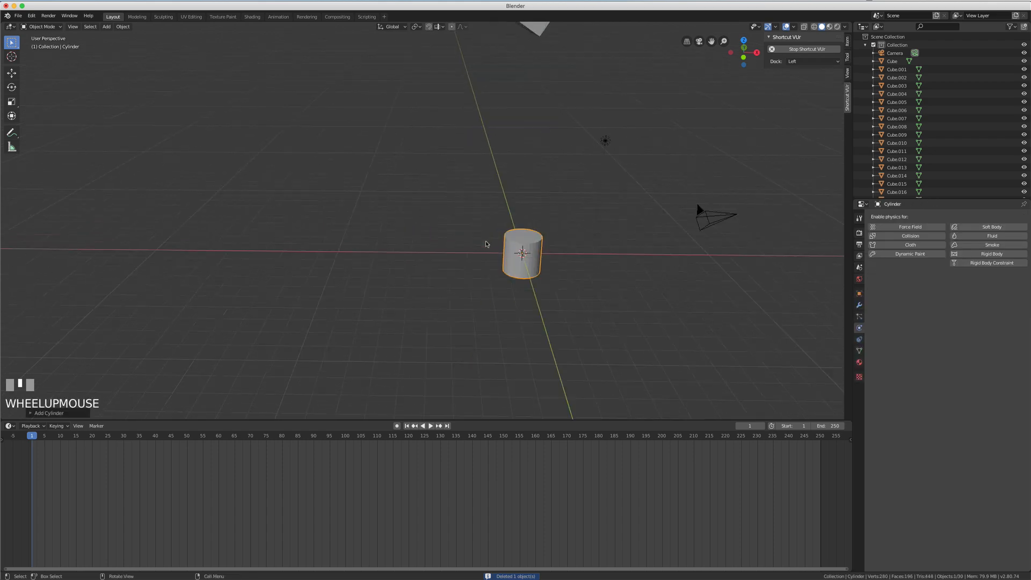
Step: Scale the cylinder up uniformly by about 11.8, and flatten it along Z to roughly half its height
scroll(517, 256, "down", 2)
scroll(517, 256, "down", 1)
key("KP_1")
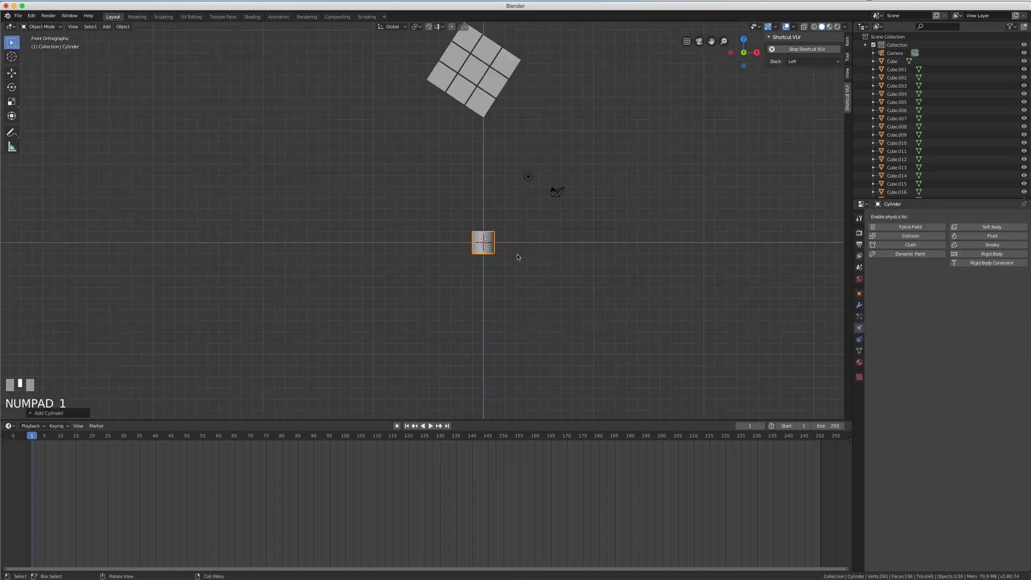
key("s")
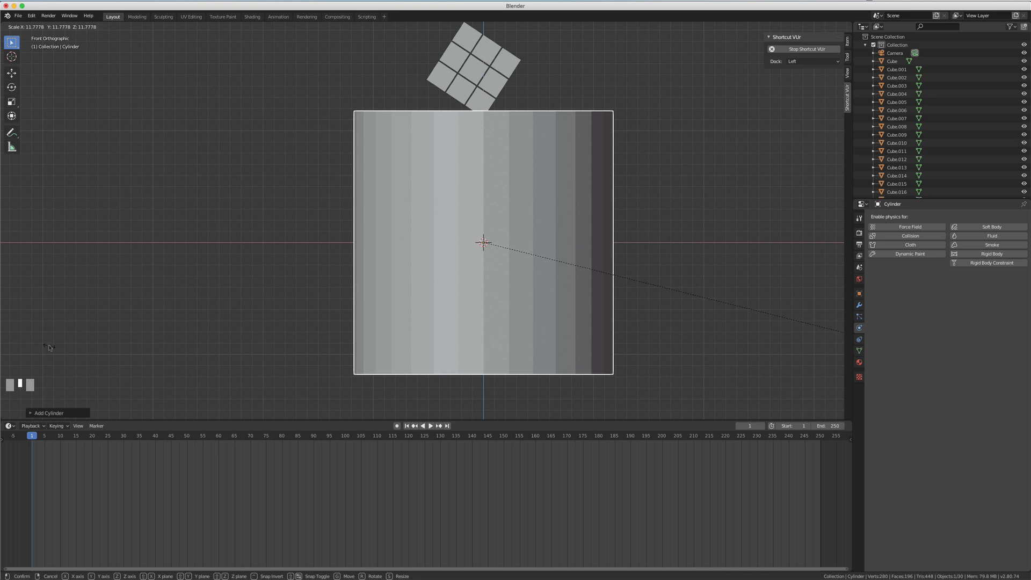
left_click(840, 324)
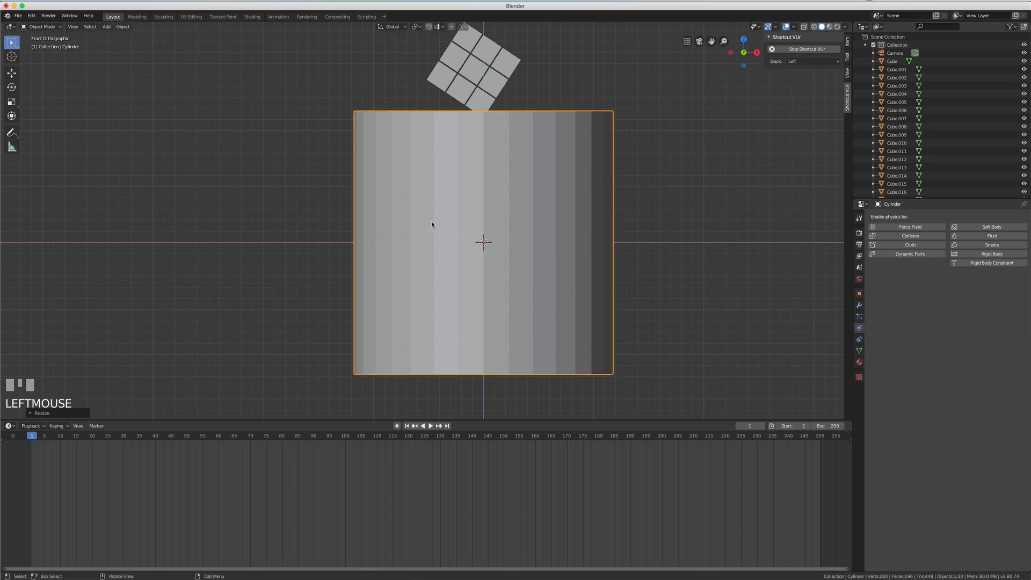
key("s")
key("z")
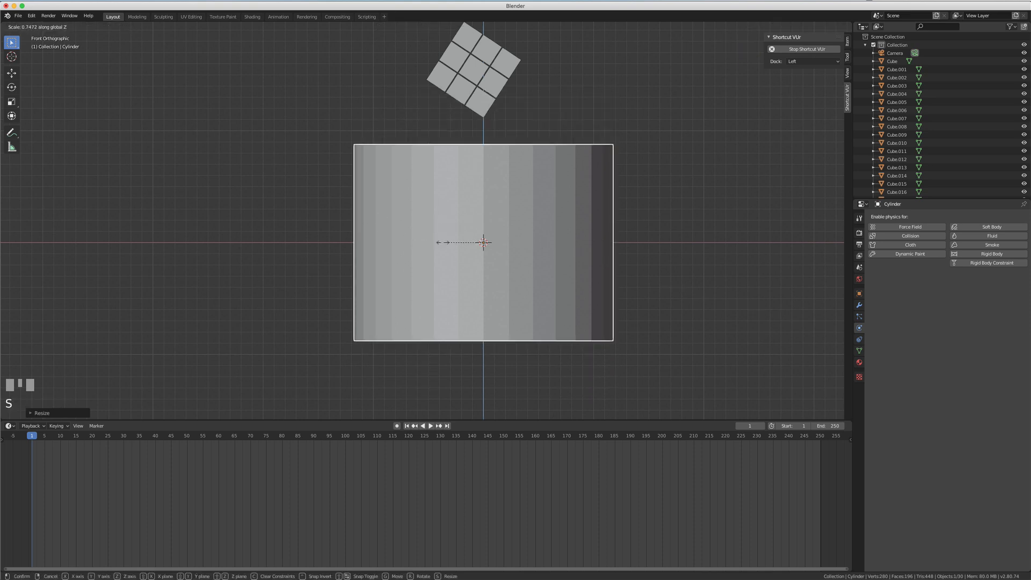
left_click(506, 234)
Step: Extrude the cylinder's top face in place in Edit Mode and scale it to about 0.9 to form a rim
middle_click_drag(507, 234, 505, 259)
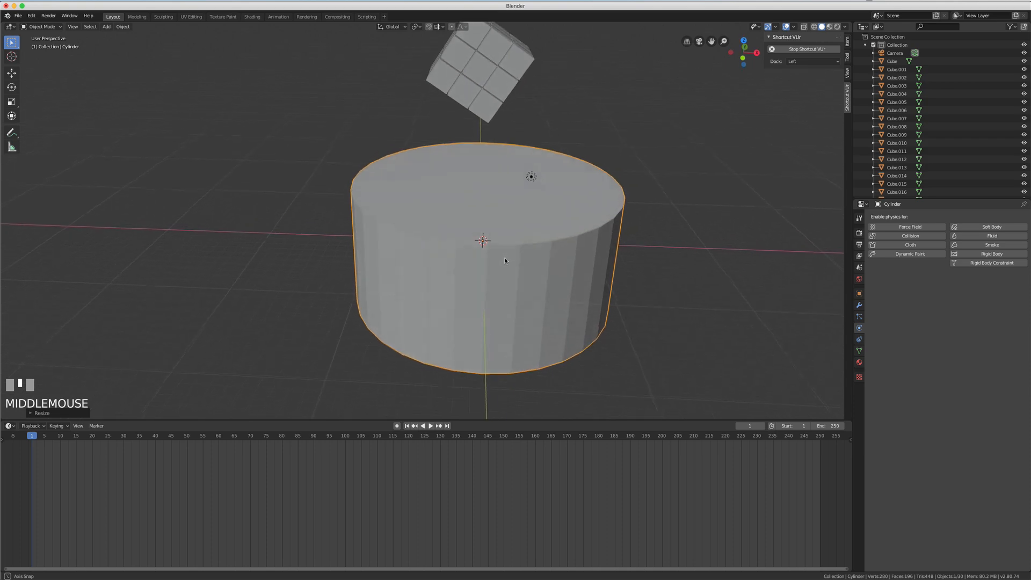
key("Tab")
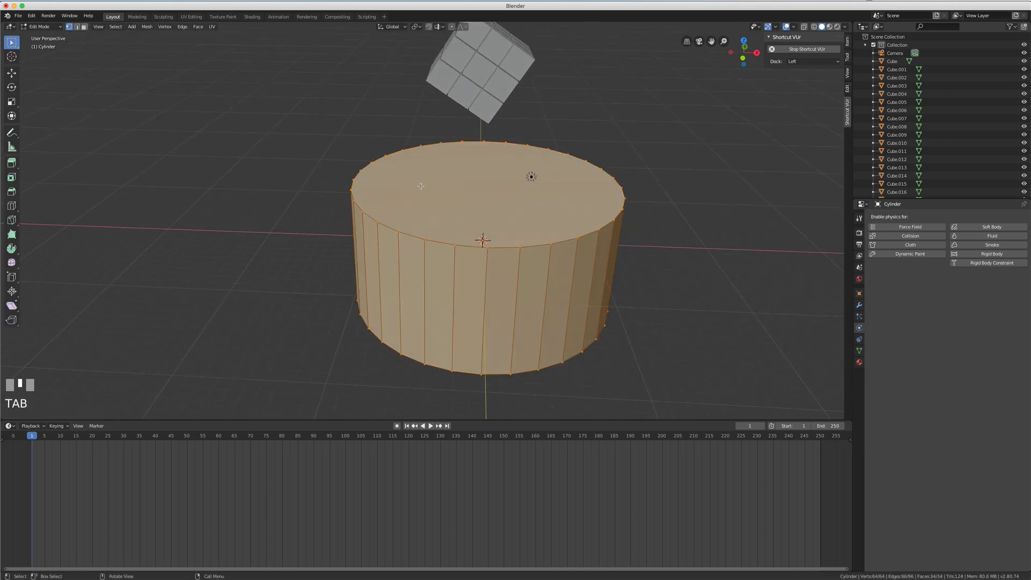
key("3")
left_click(569, 210)
key("e")
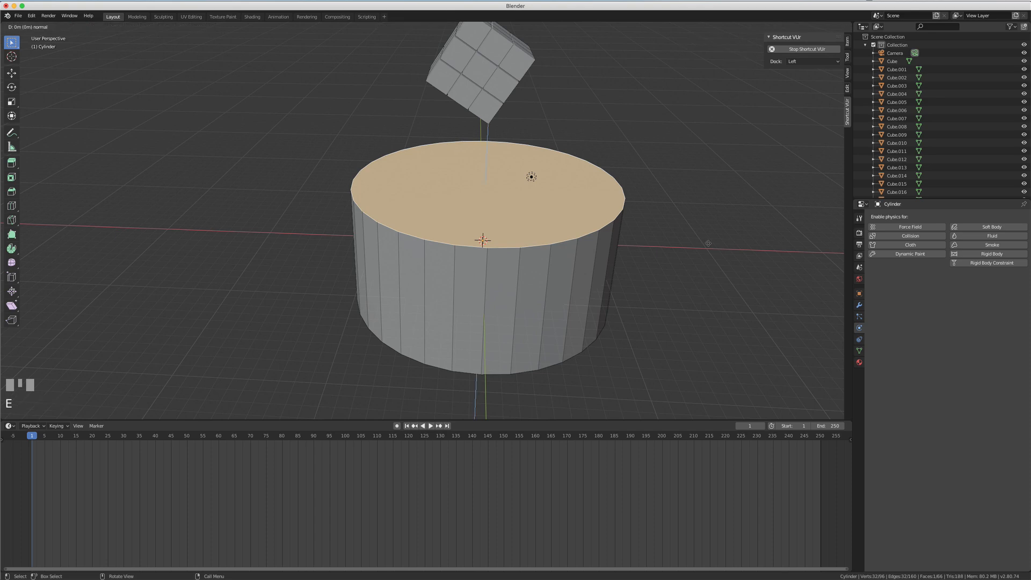
key("s")
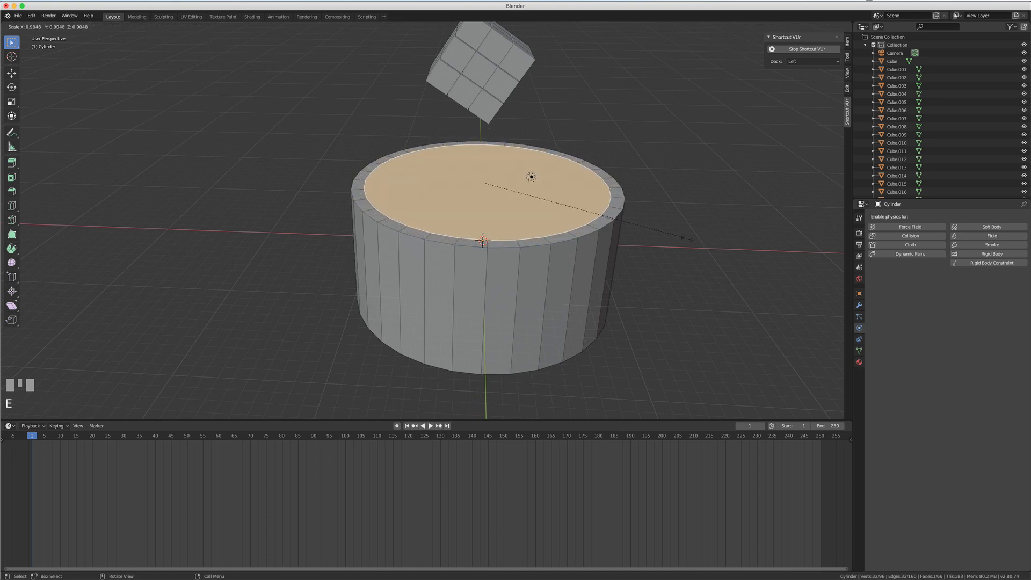
left_click(683, 235)
Step: Extrude the inner top face downward in the front view to just above the cylinder's base, hollowing it into a container
key("KP_1")
key("e")
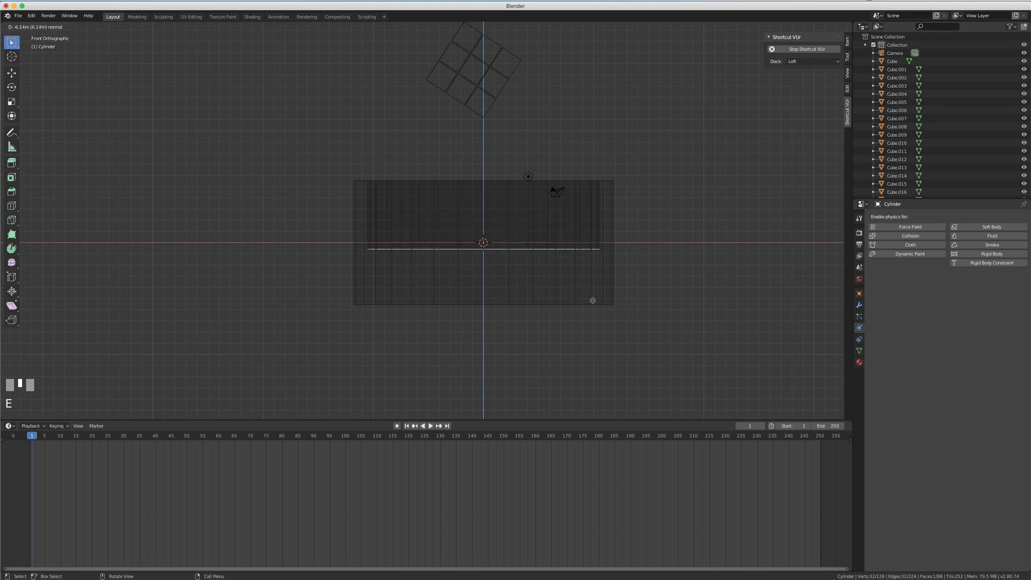
left_click(595, 345)
mouse_move(603, 283)
middle_mouse_down()
mouse_move(591, 276)
mouse_move(596, 289)
middle_mouse_up()
scroll(597, 262, "up", 2)
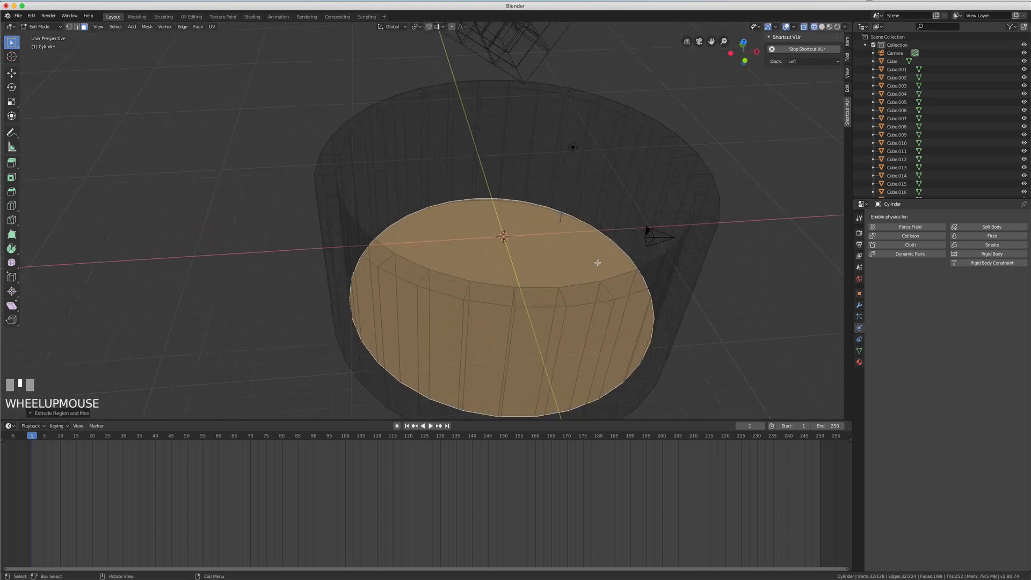
scroll(597, 262, "down", 1)
Step: Switch to edge selection and change the viewport shading from wireframe to solid
key("2")
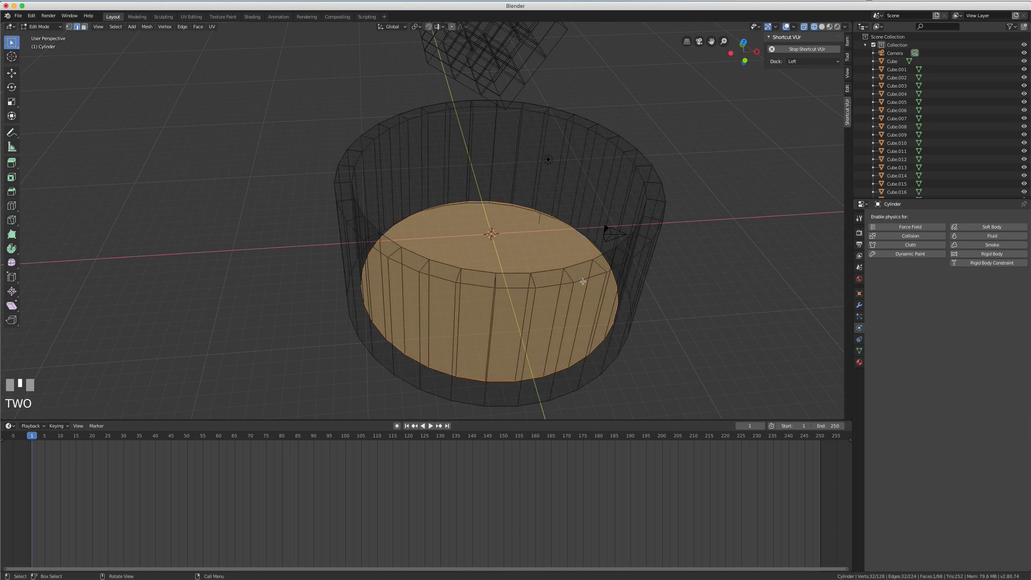
key("z")
left_click(632, 281)
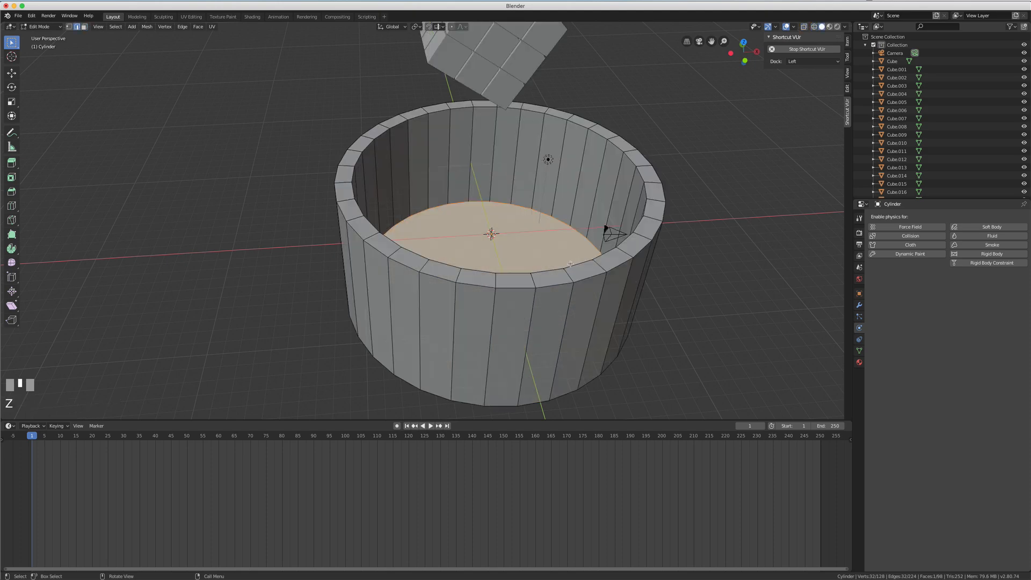
Step: Bevel the container's inner rim, outer rim and outer base edge loops by about 0.034 m with extra segments, and return to Object Mode
left_click(571, 266, "alt")
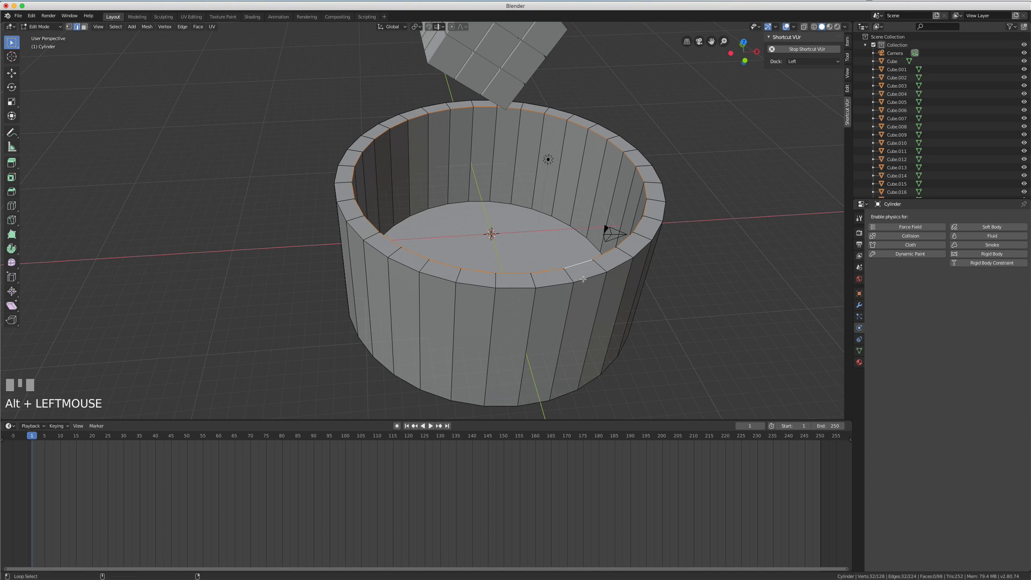
left_click(583, 278, "alt+shift")
mouse_move(582, 302)
middle_mouse_down()
mouse_move(579, 250)
mouse_move(584, 302)
middle_mouse_up()
scroll(586, 302, "up", 2)
scroll(585, 303, "down", 2)
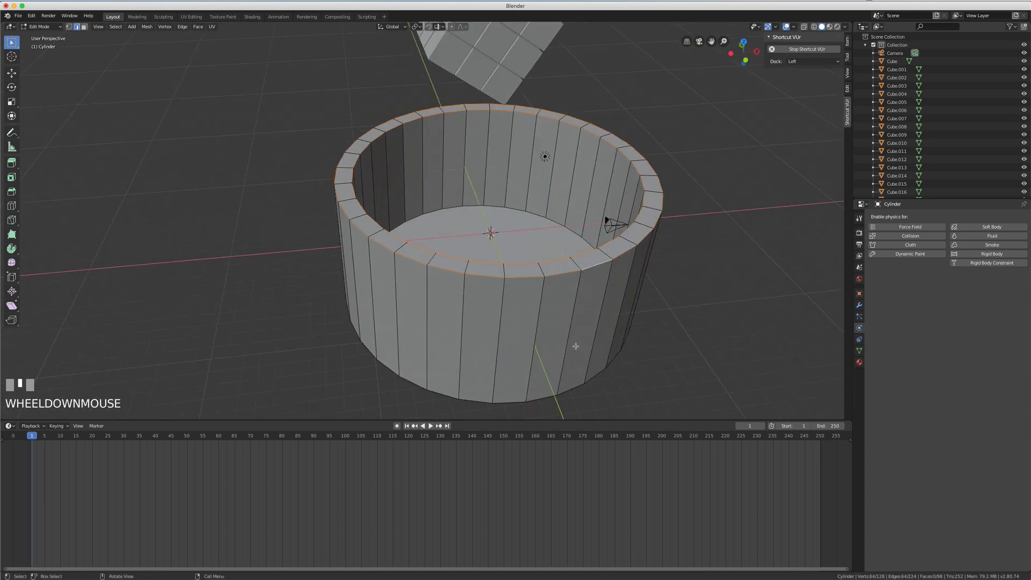
middle_click_drag(573, 346, 553, 289)
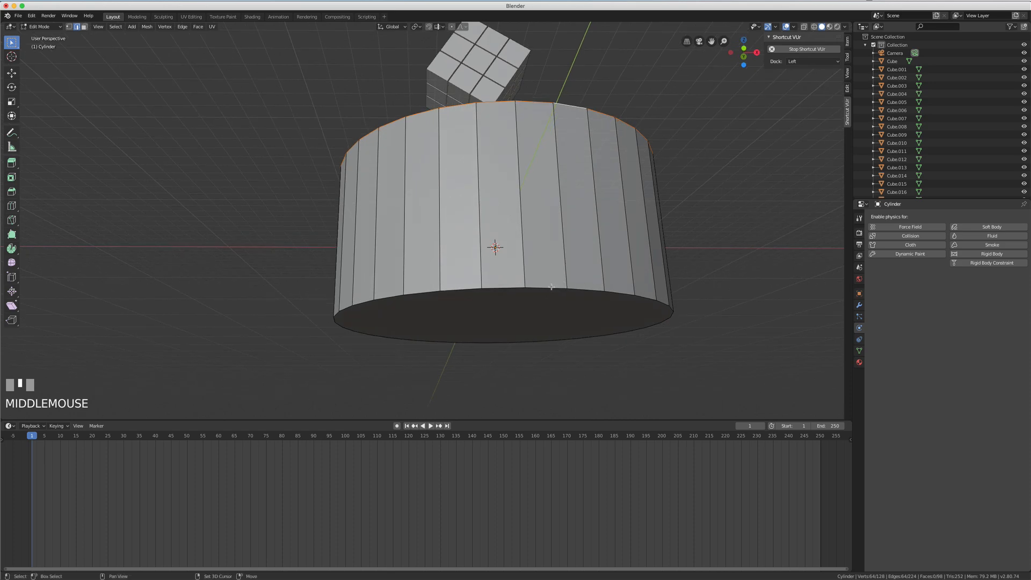
left_click(551, 287, "alt+shift")
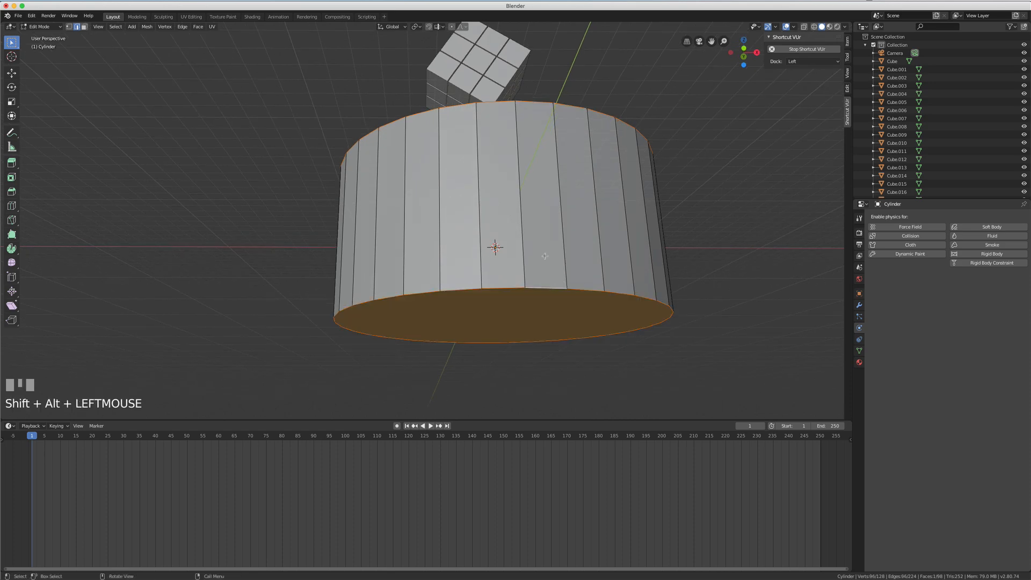
key("ctrl+b")
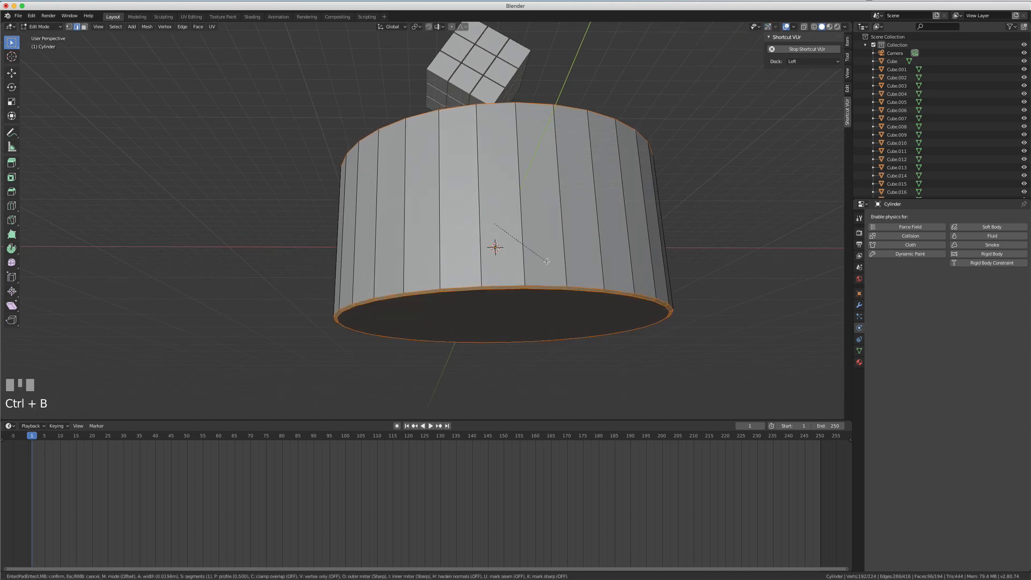
scroll(547, 263, "up", 1)
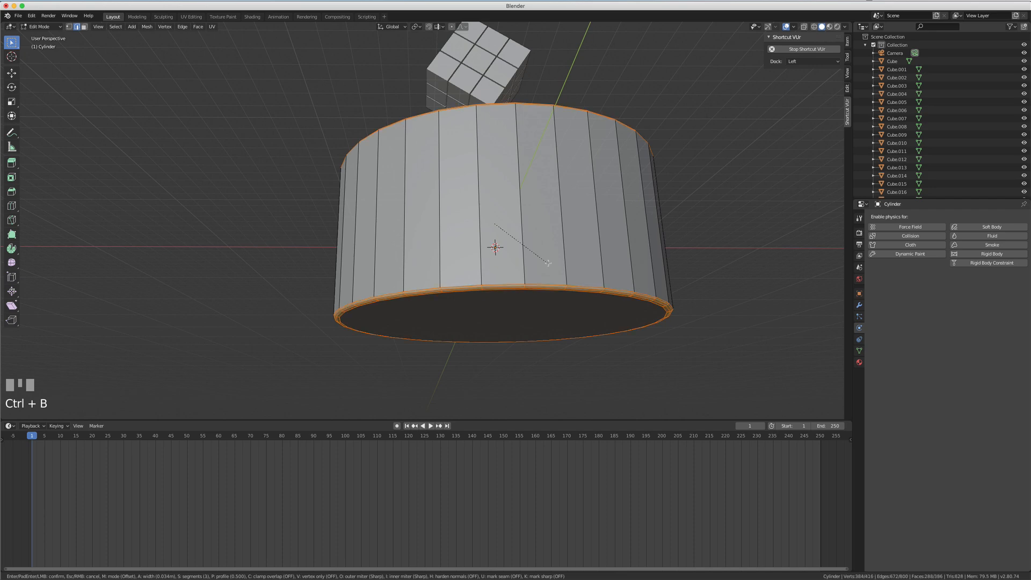
left_click(548, 262)
middle_click_drag(547, 263, 537, 239)
key("Tab")
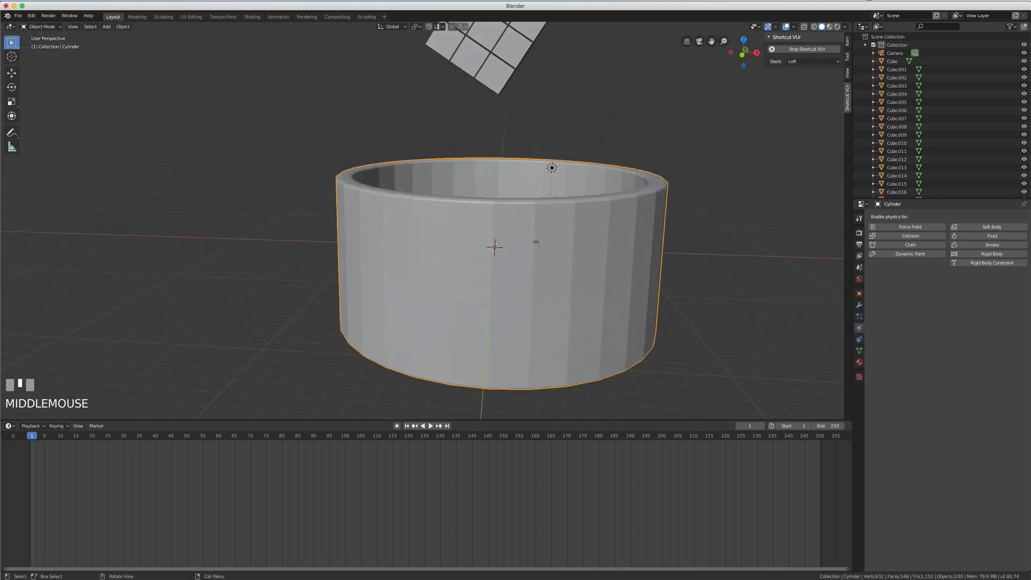
Step: Try smooth shading on the container, and undo it
right_click(513, 239)
mouse_move(514, 238)
left_click(493, 218)
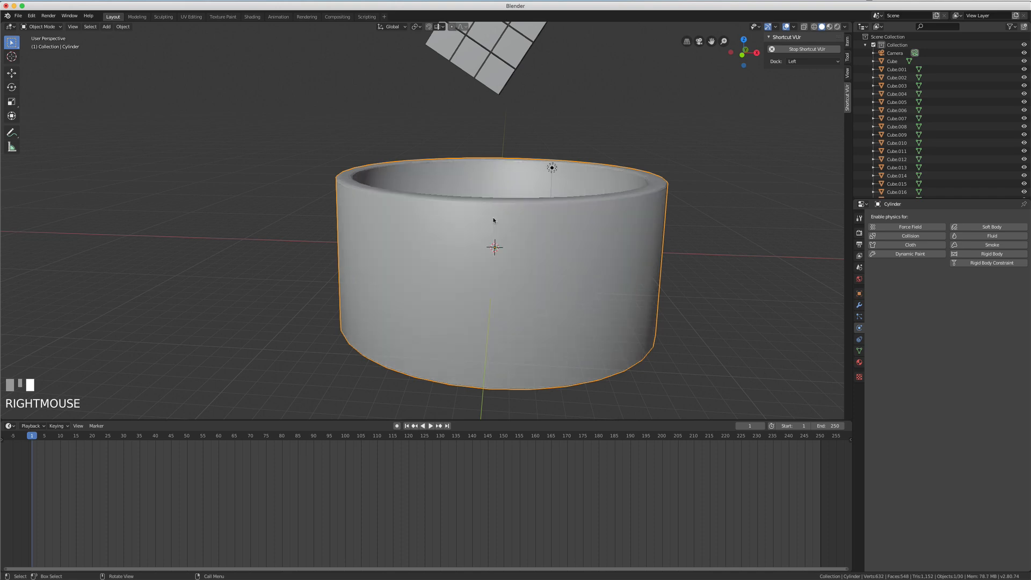
middle_click_drag(506, 241, 518, 242)
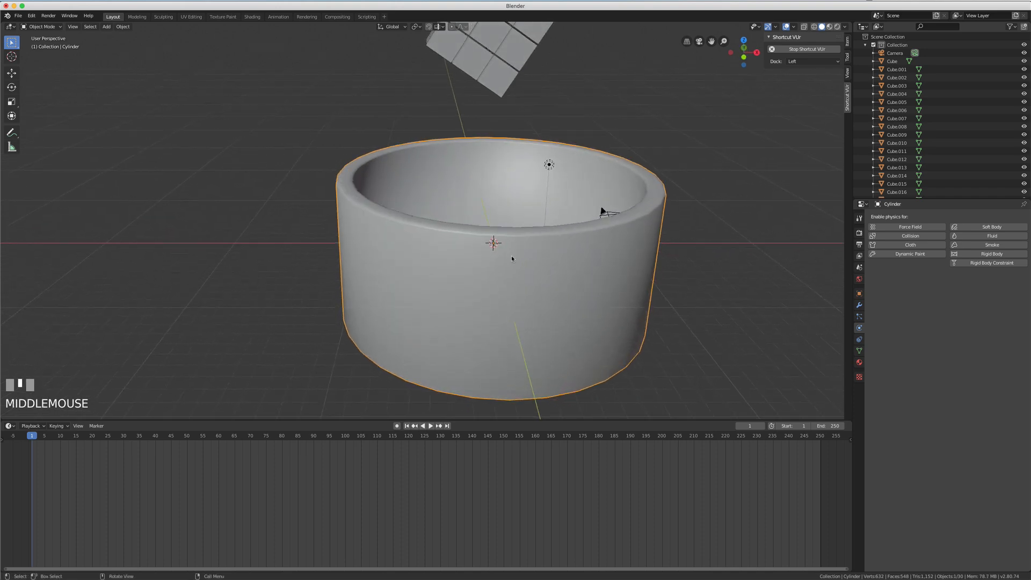
key("super")
mouse_move(511, 255)
middle_mouse_down()
mouse_move(524, 242)
mouse_move(526, 260)
middle_mouse_up()
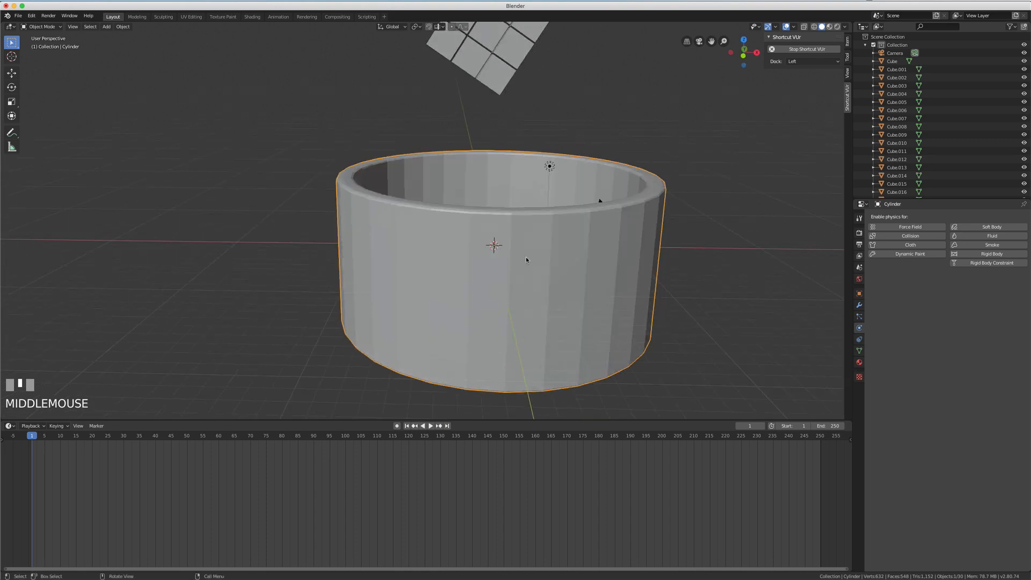
key("KP_1")
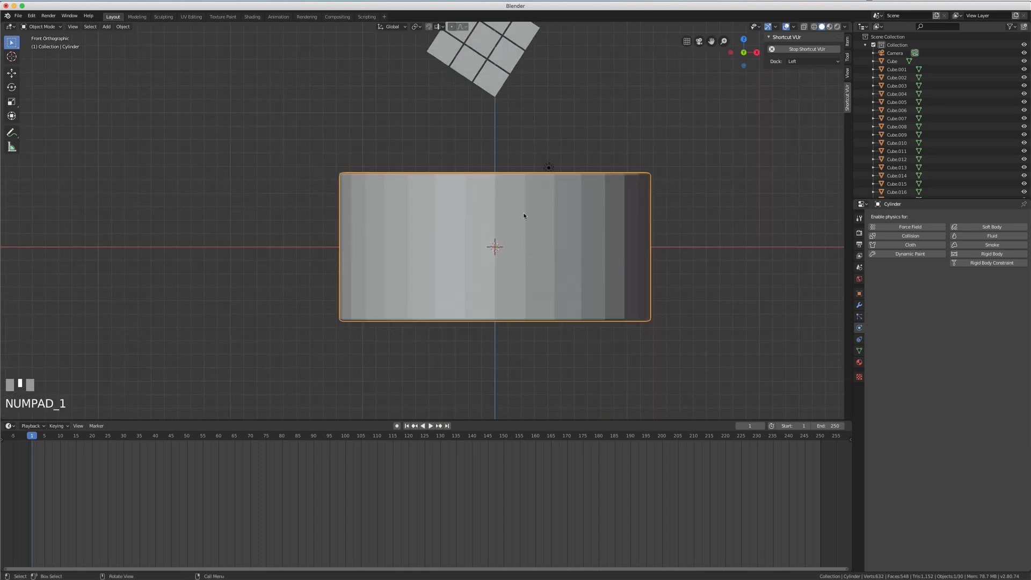
scroll(524, 215, "down", 2)
middle_click_drag(525, 216, 496, 169)
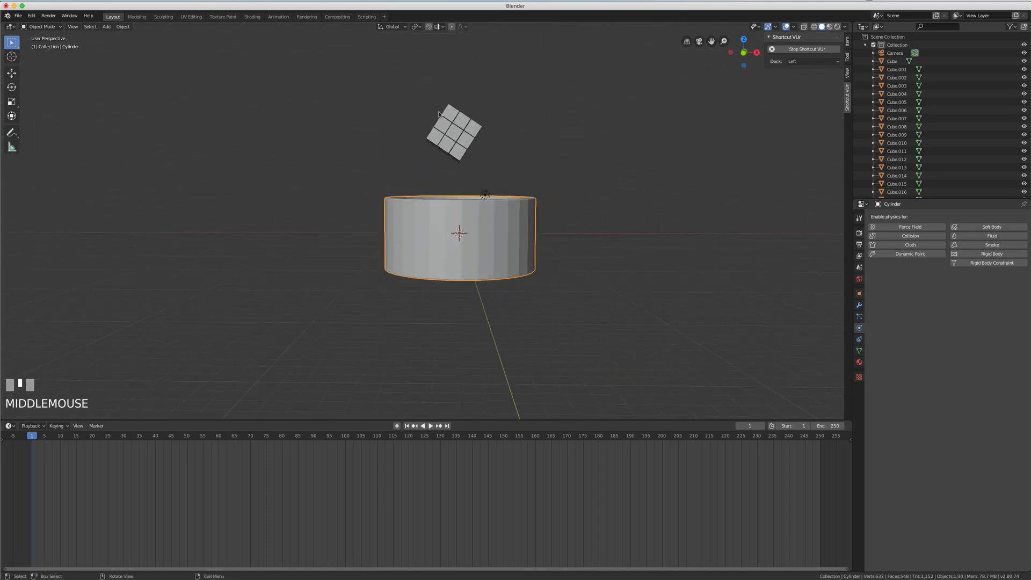
key("b")
left_click_drag(405, 87, 505, 171)
key("g")
key("z")
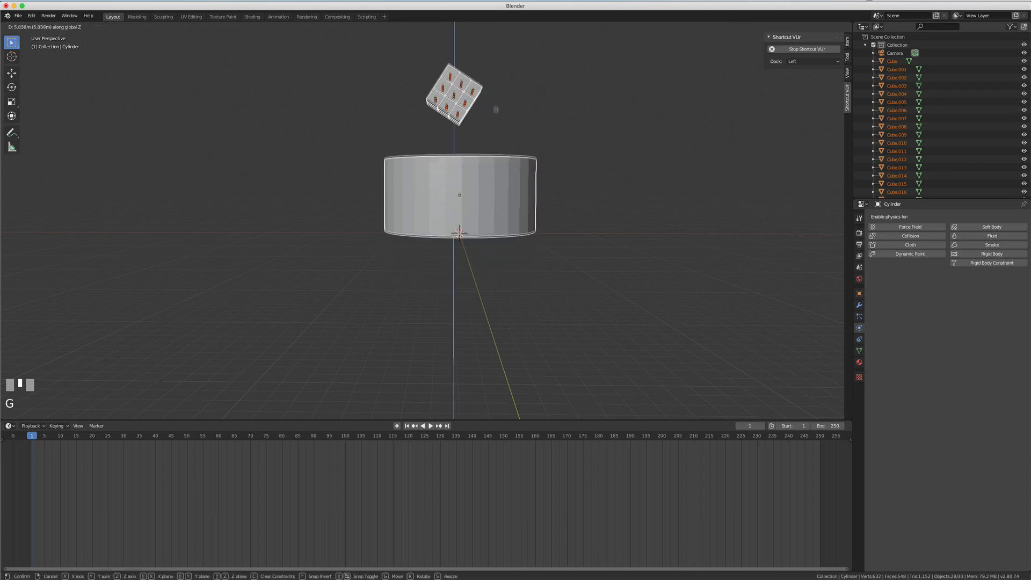
key("Escape")
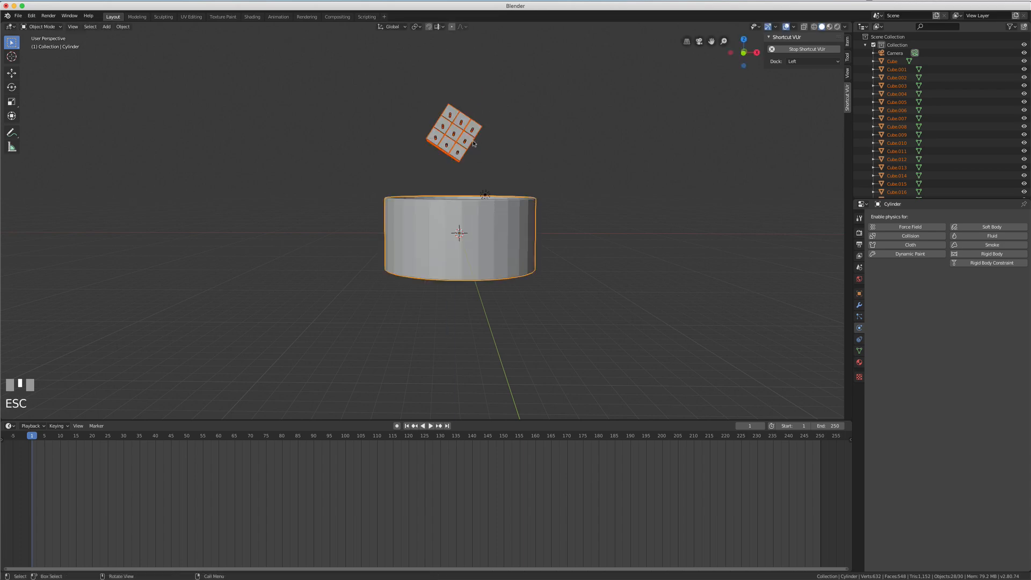
Step: Select only the cubes of the tilted block, without the container, and raise them more than 12 m along Z
key("alt+a")
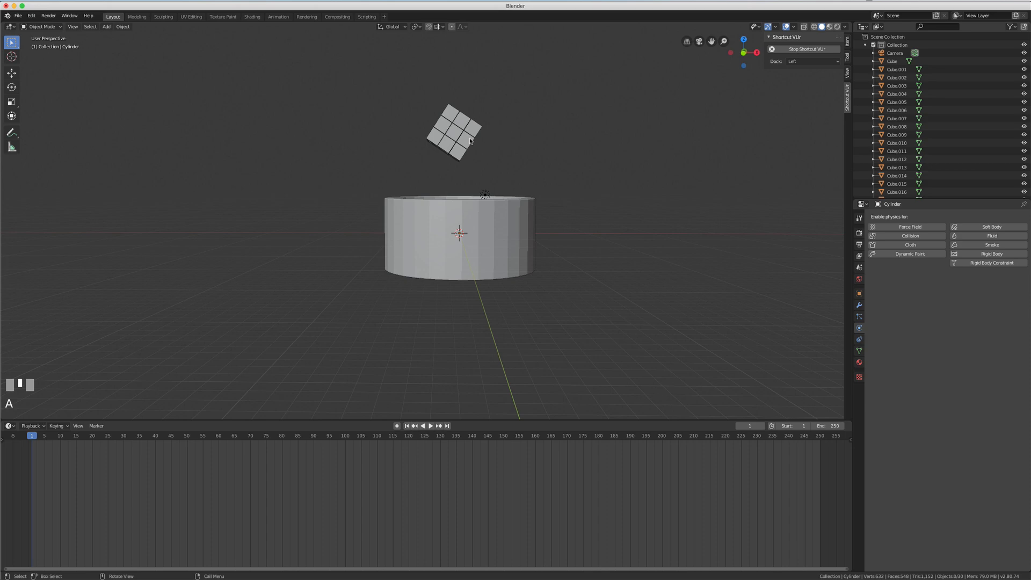
key("b")
left_click_drag(406, 92, 498, 173)
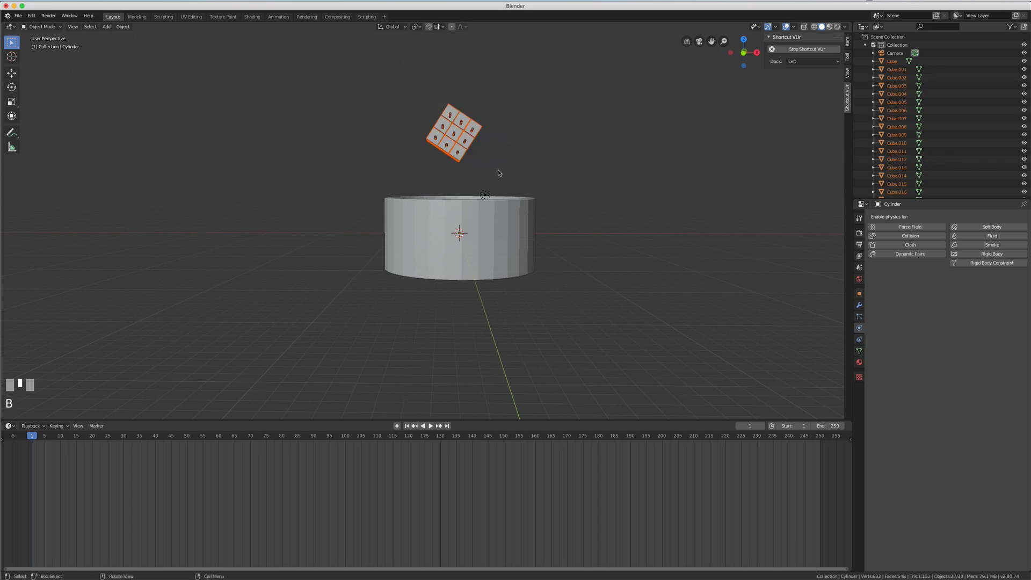
key("g")
key("z")
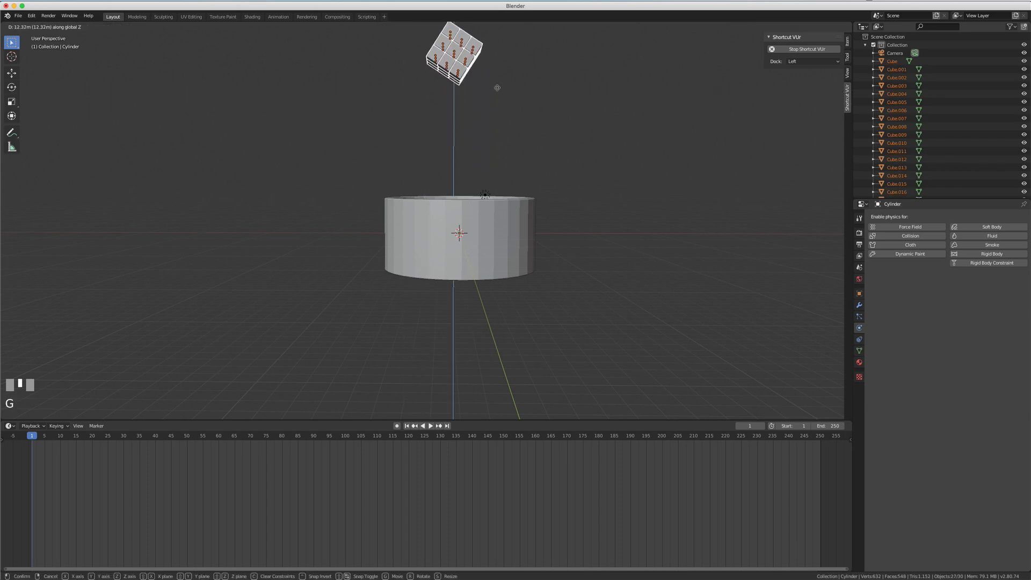
left_click(497, 75)
middle_click_drag(495, 82, 499, 102)
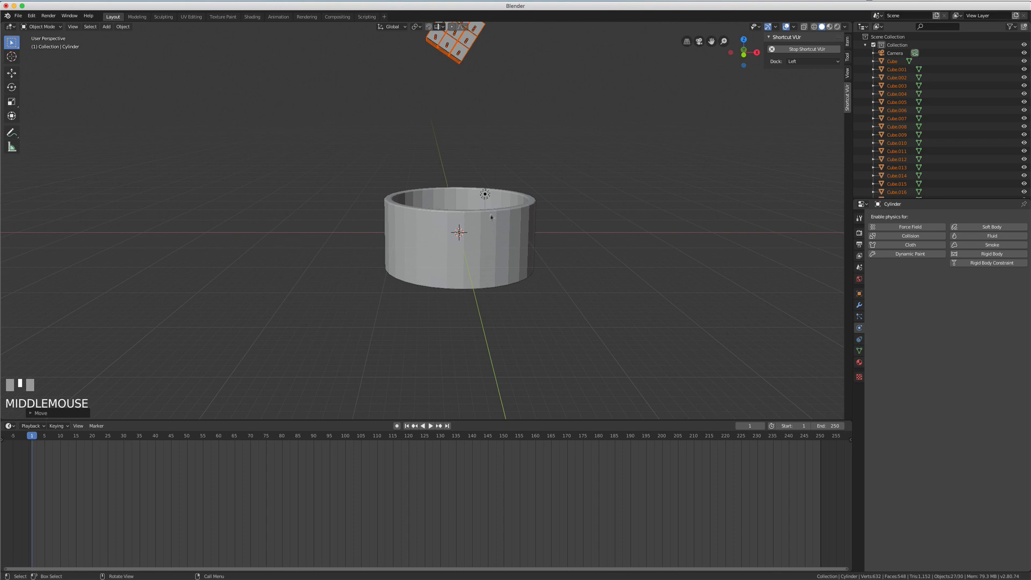
Step: Select the container, play the simulation to check how the cubes fall, and return to the first frame
left_click(485, 229)
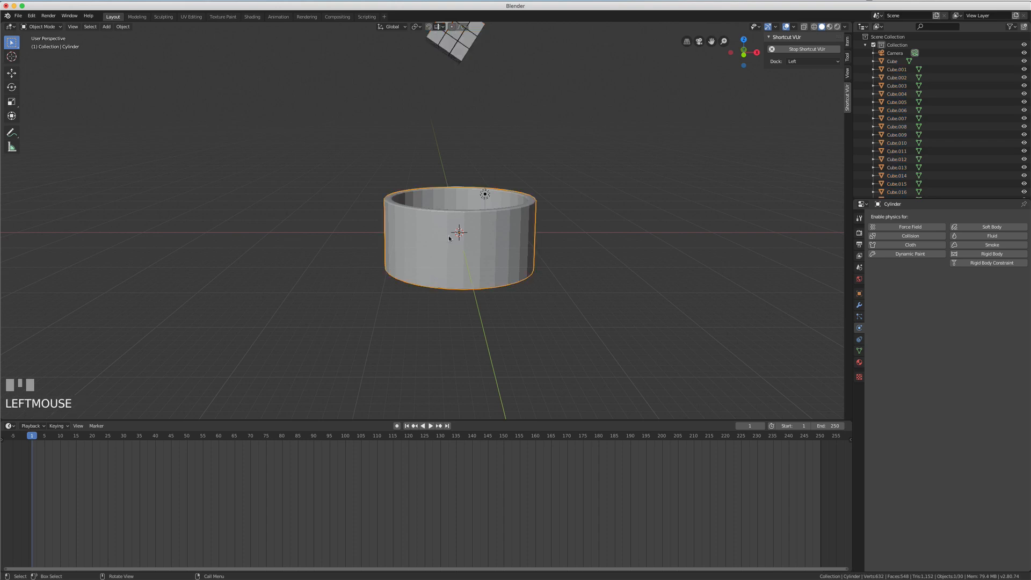
scroll(449, 239, "down", 2)
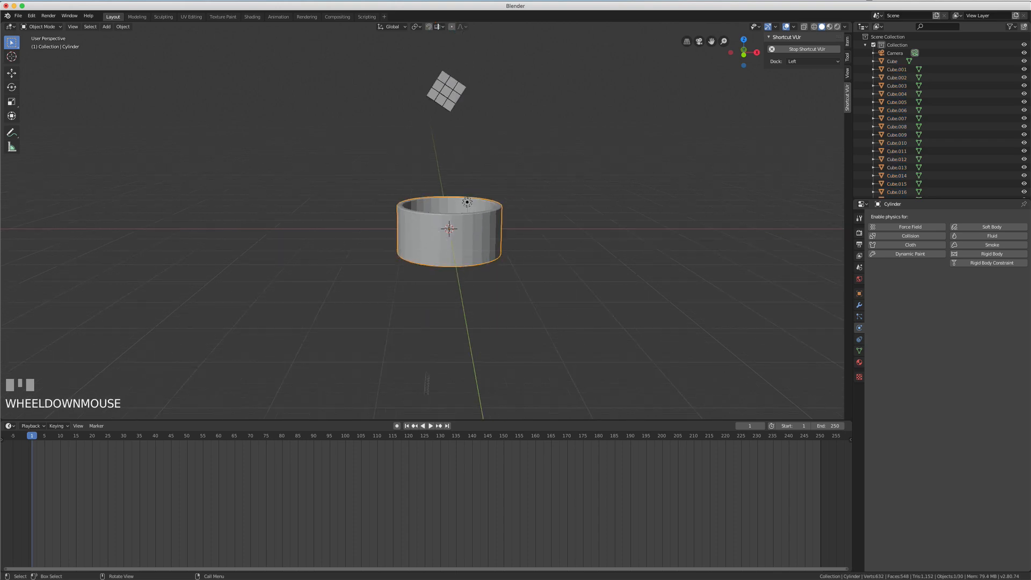
left_click(430, 425)
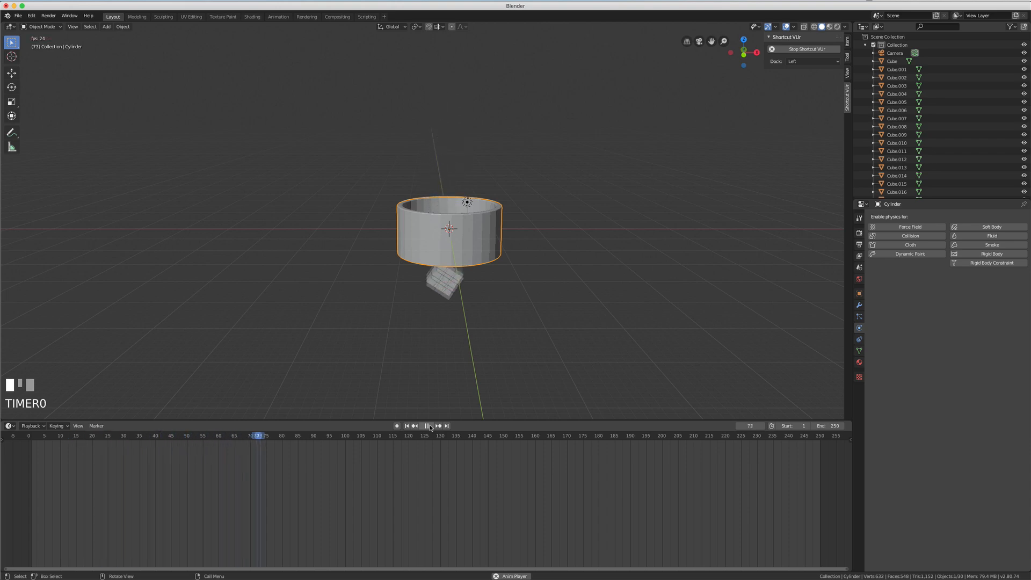
left_click(430, 426)
left_click(406, 426)
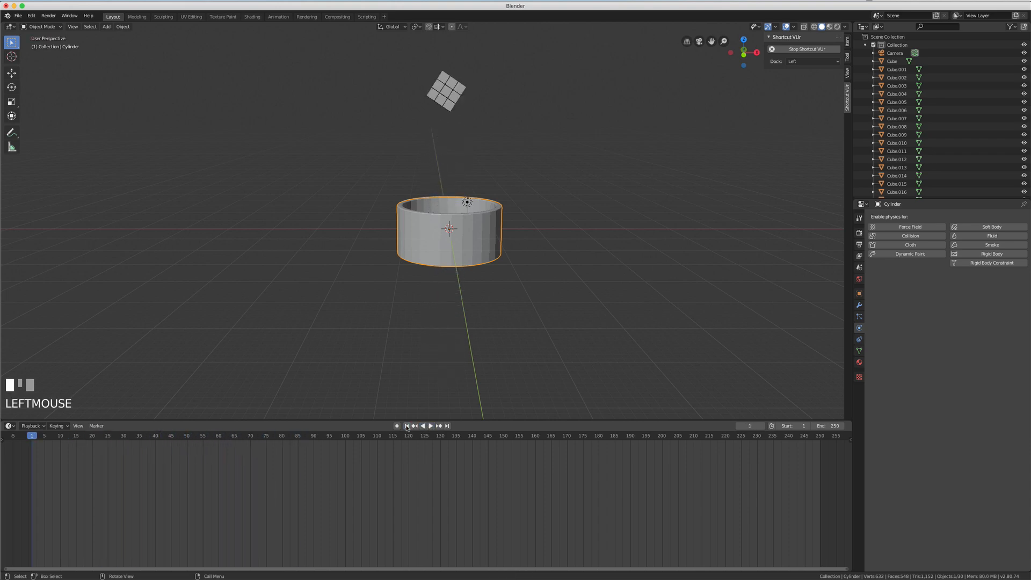
Step: Add Rigid Body physics to the container and set its type to Passive
middle_click_drag(430, 314, 468, 241)
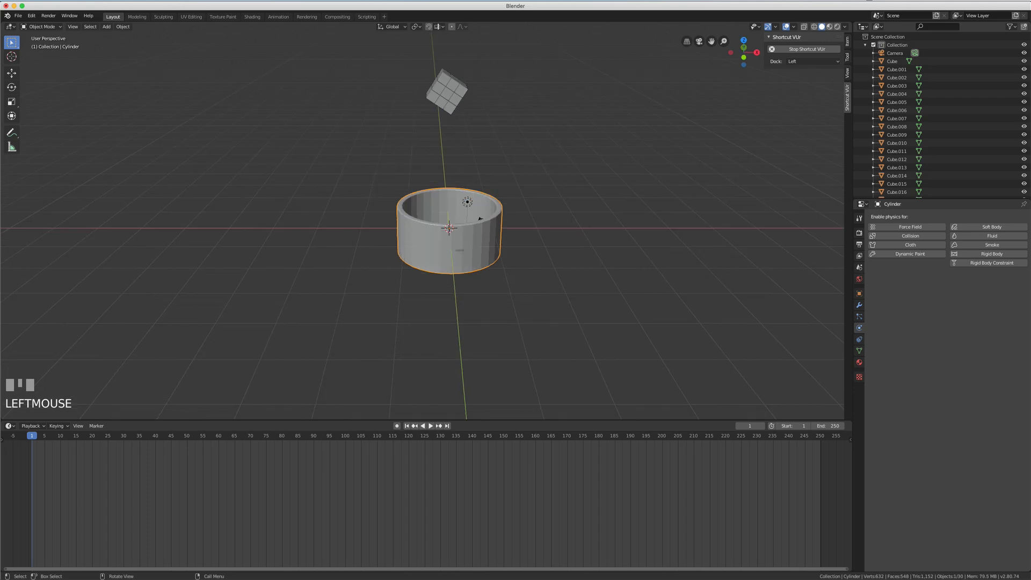
left_click(982, 254)
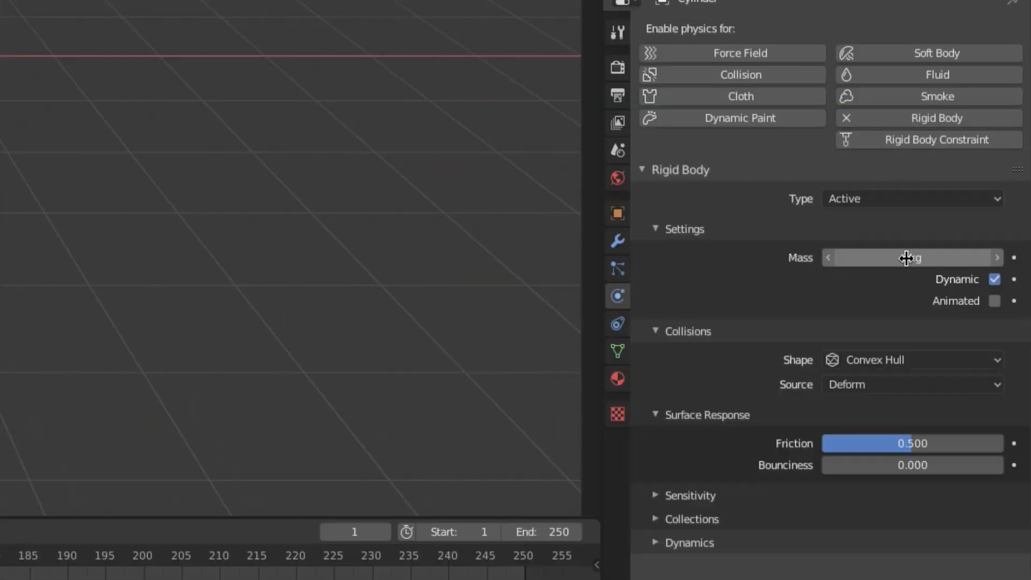
left_click(878, 201)
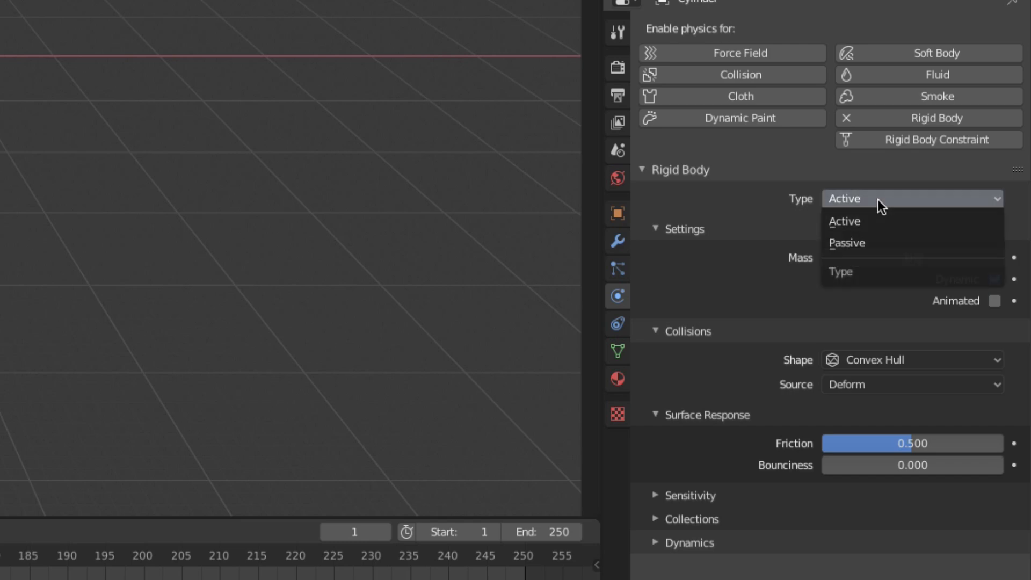
left_click(865, 242)
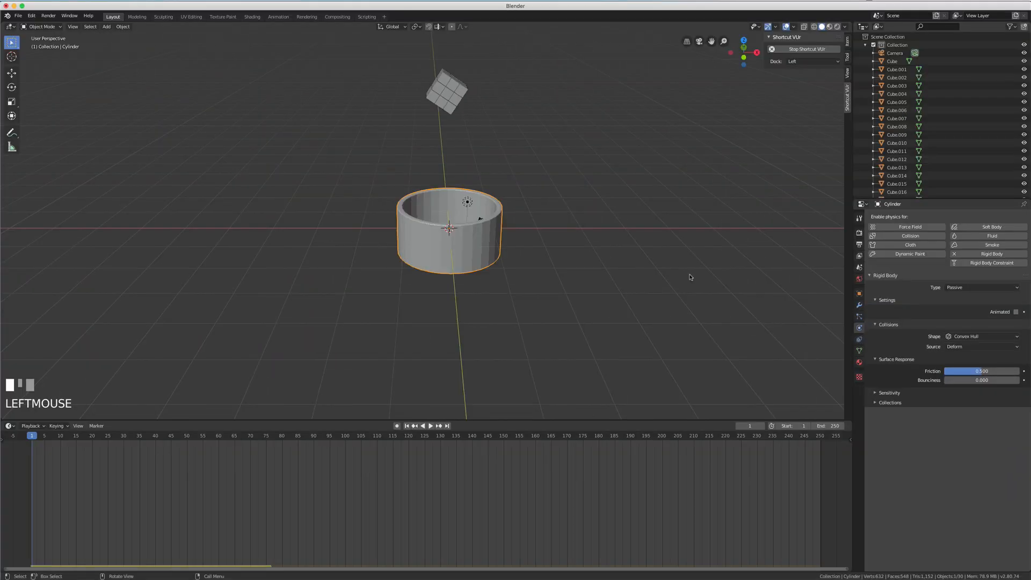
Step: Play the simulation to about frame 90 and examine how the cubes collide with the container
left_click(430, 425)
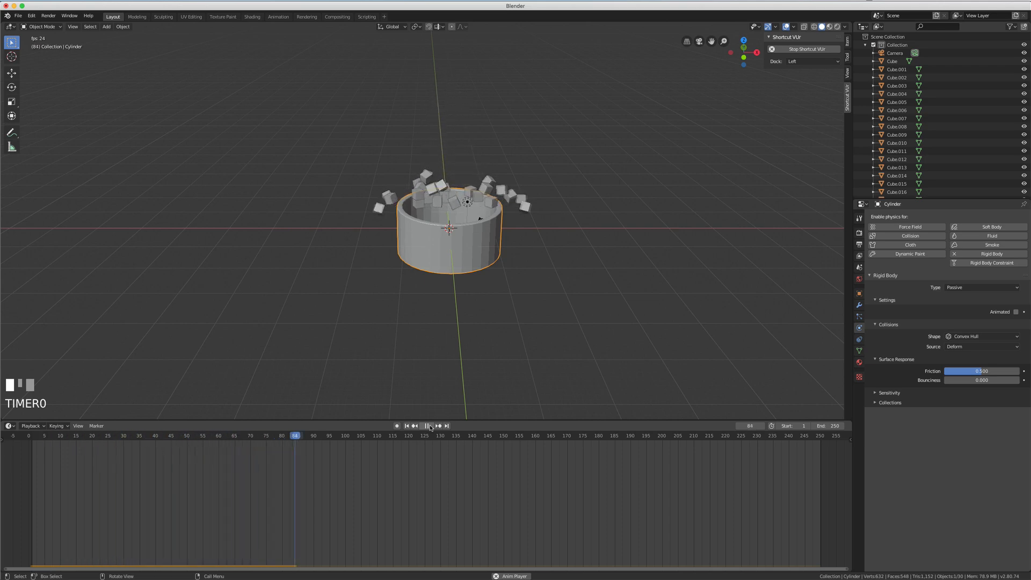
left_click(430, 426)
middle_click_drag(424, 220, 515, 244)
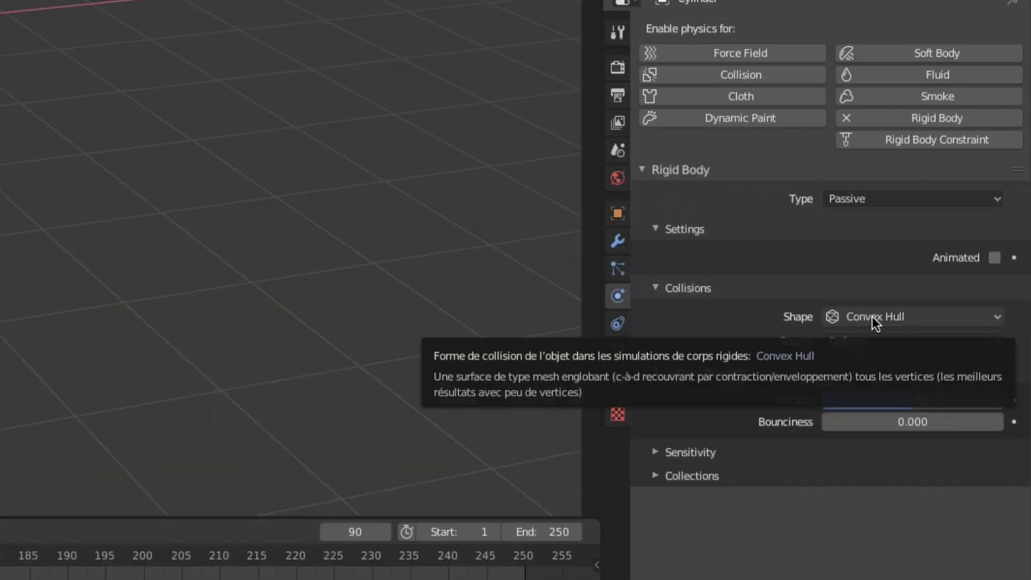
Step: Set the container's rigid body collision shape to Mesh
left_click(871, 317)
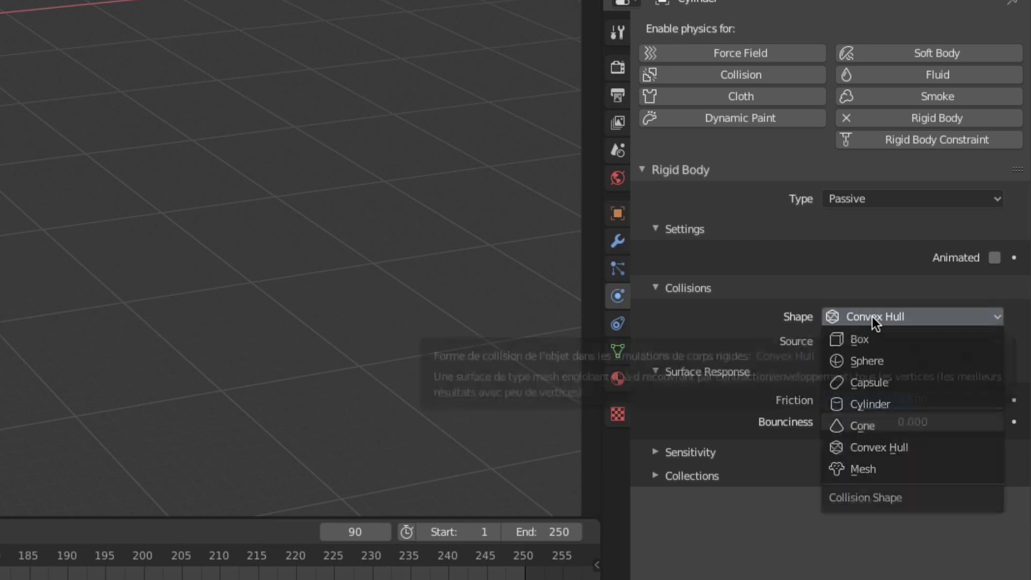
left_click(859, 470)
middle_click_drag(577, 236, 590, 250)
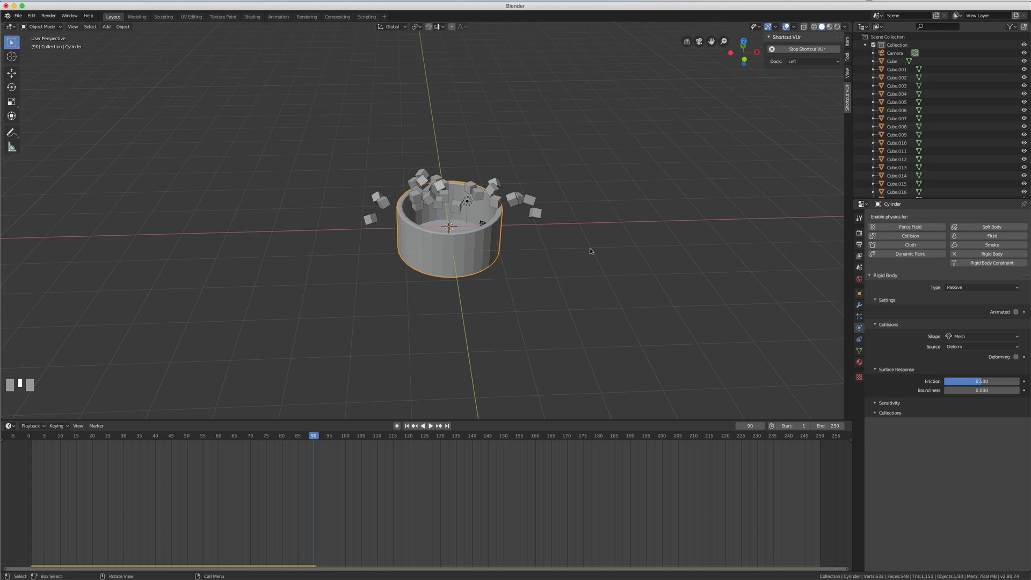
Step: Replay the simulation from the first frame to check the cubes inside the container, and return to frame 1 in front view
left_click(406, 425)
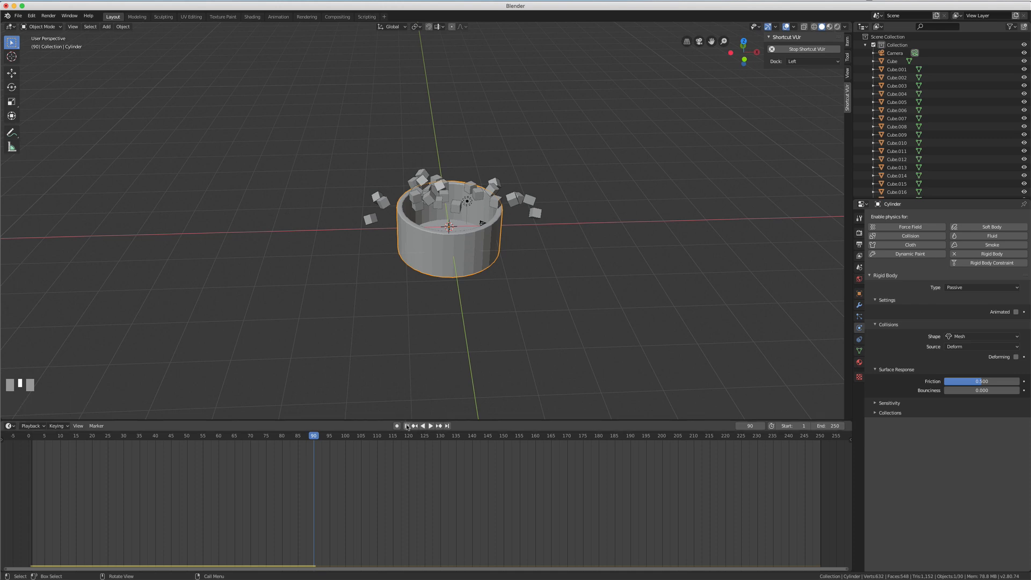
left_click(430, 425)
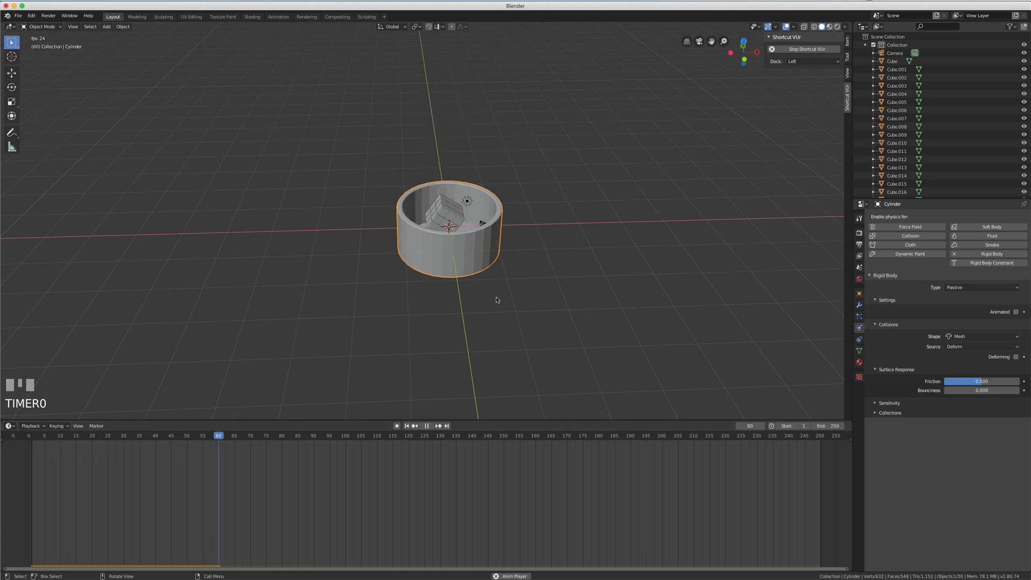
middle_click_drag(529, 254, 527, 276)
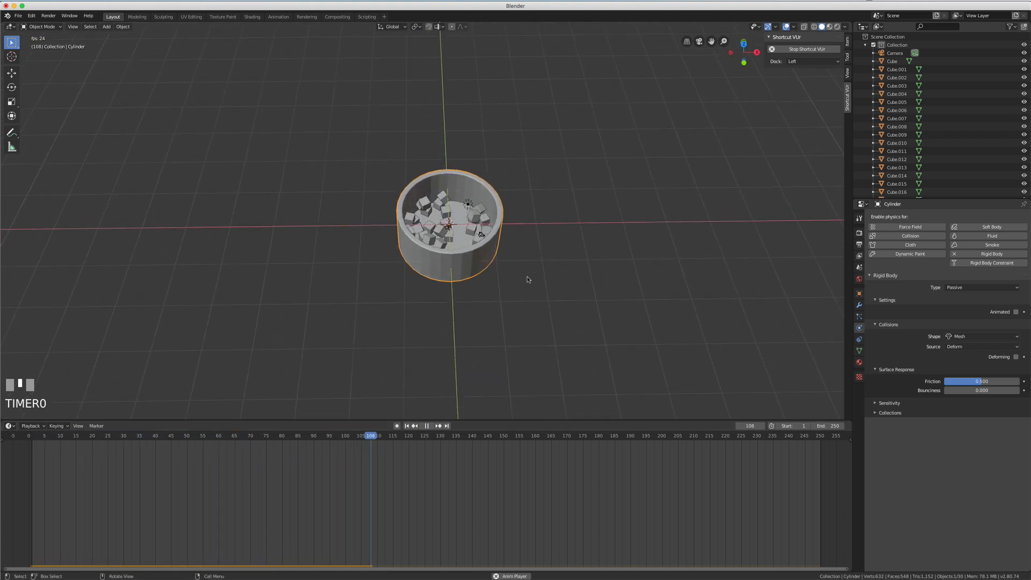
left_click(427, 425)
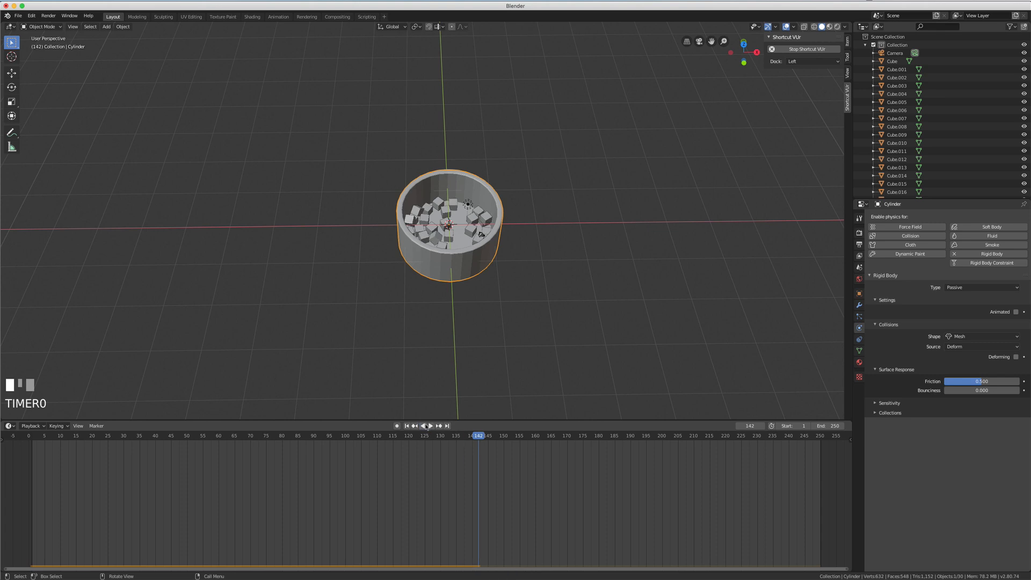
left_click(406, 425)
middle_click_drag(470, 332, 464, 294)
key("KP_1")
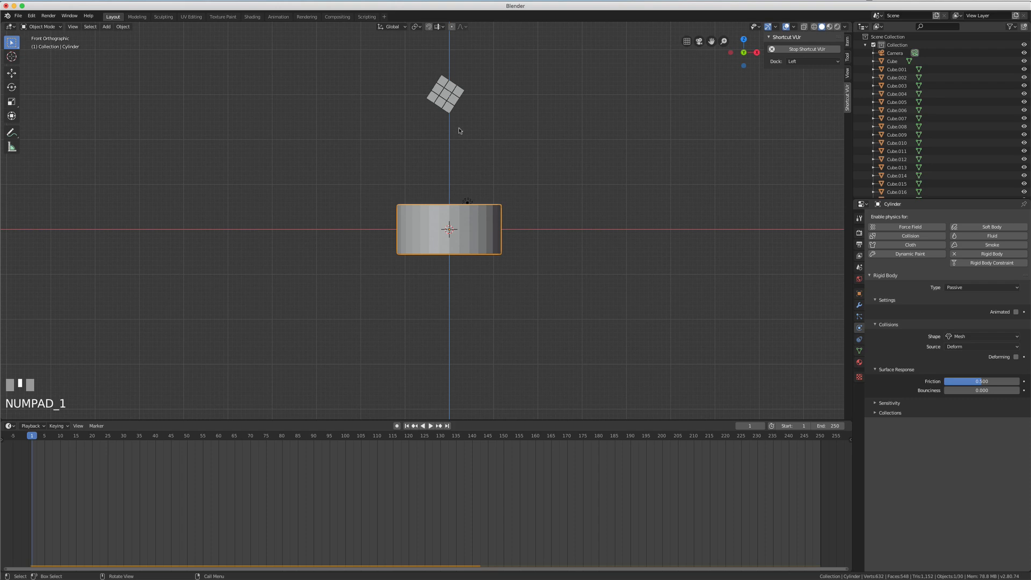
Step: Select a cube in the raised block, switch to the Shading workspace, space out its material nodes and show its material properties
left_click(450, 110)
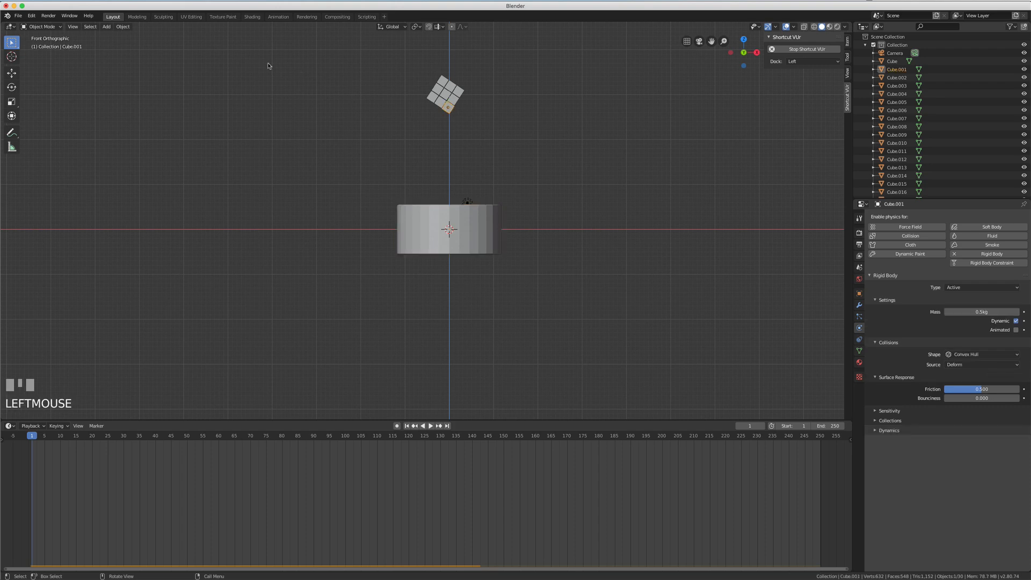
left_click(252, 17)
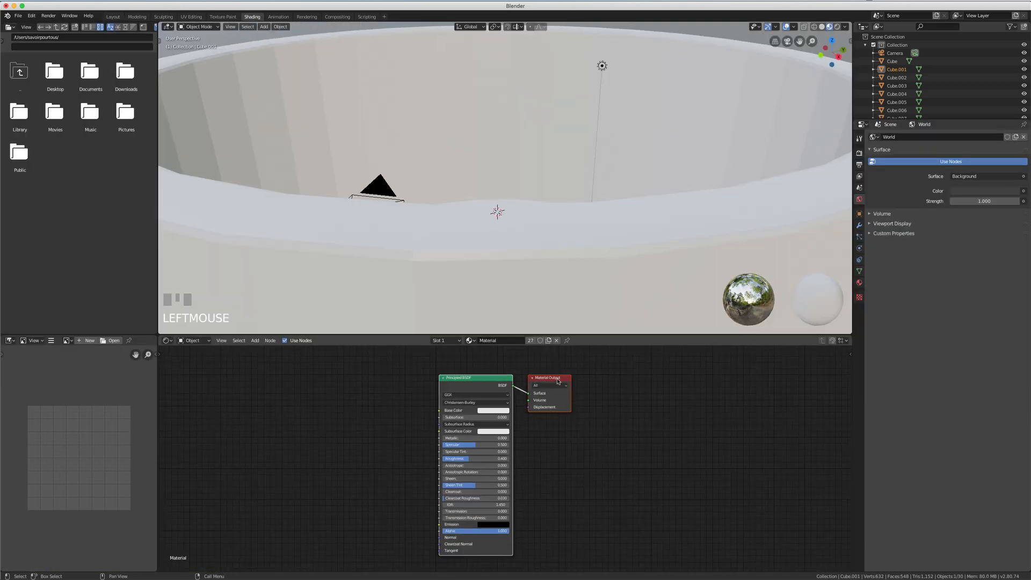
left_click_drag(552, 381, 597, 366)
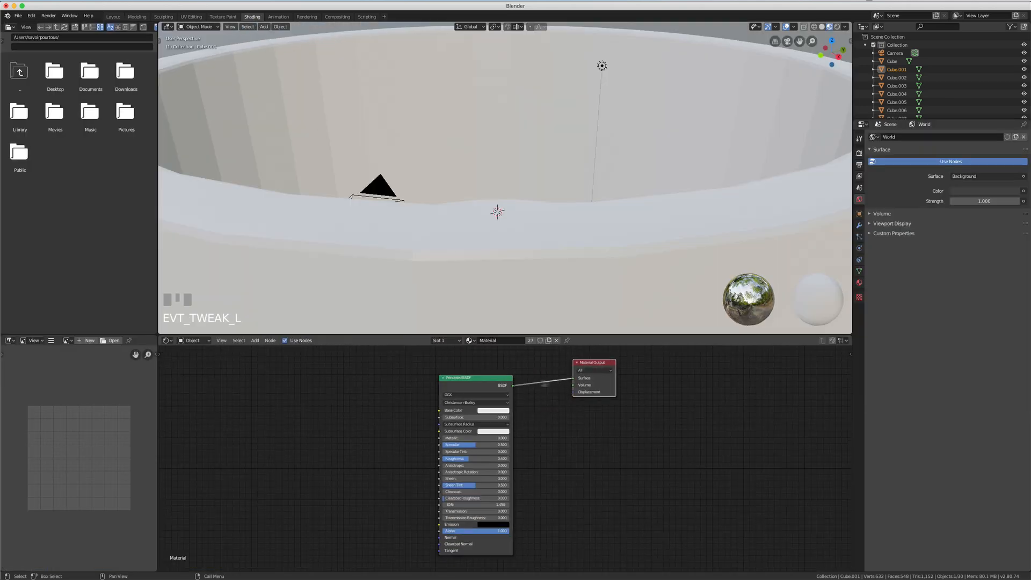
left_click(496, 381)
left_click_drag(496, 380, 526, 379)
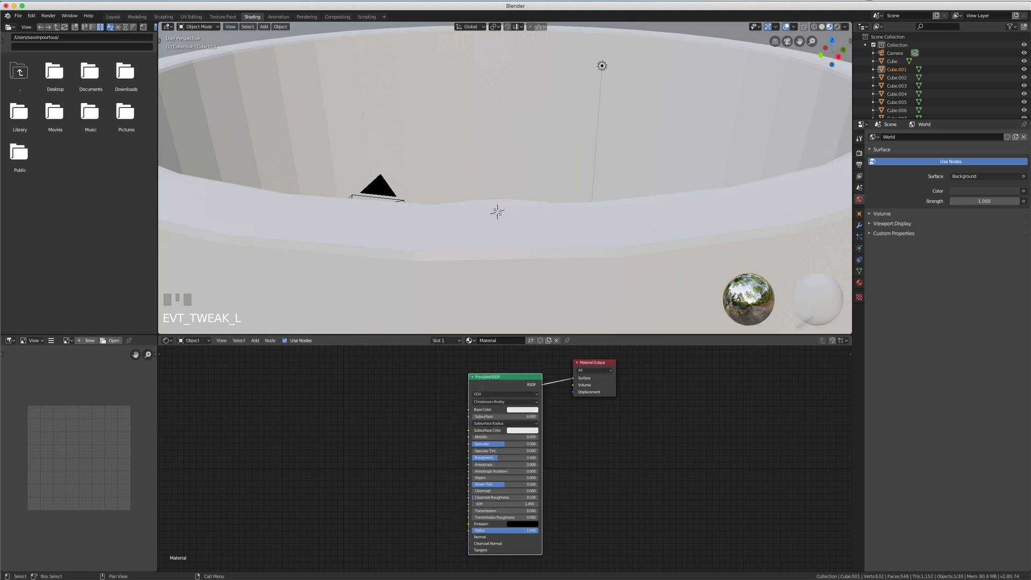
left_click(859, 284)
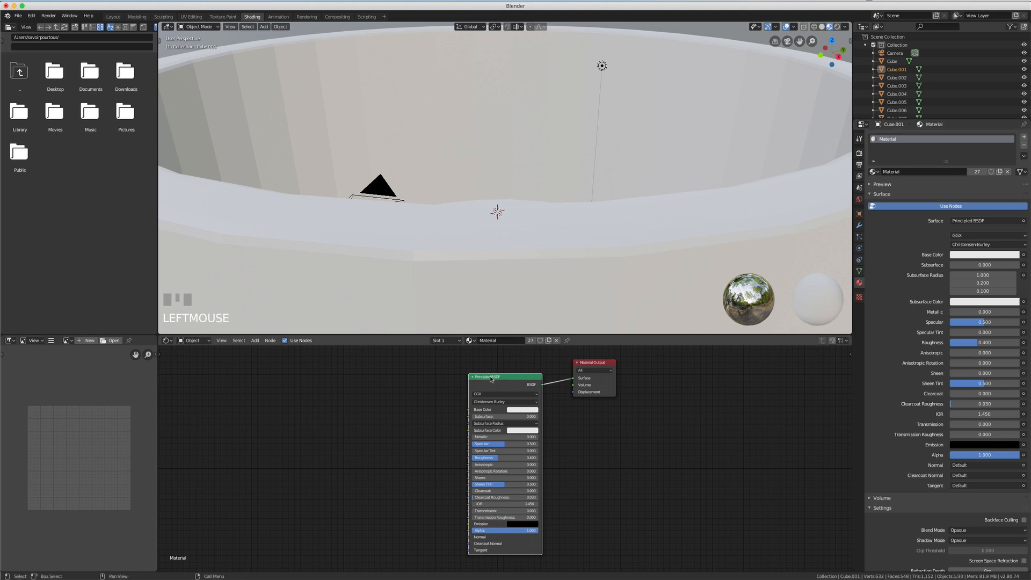
Step: Try red as the Principled BSDF's base color
left_click(516, 410)
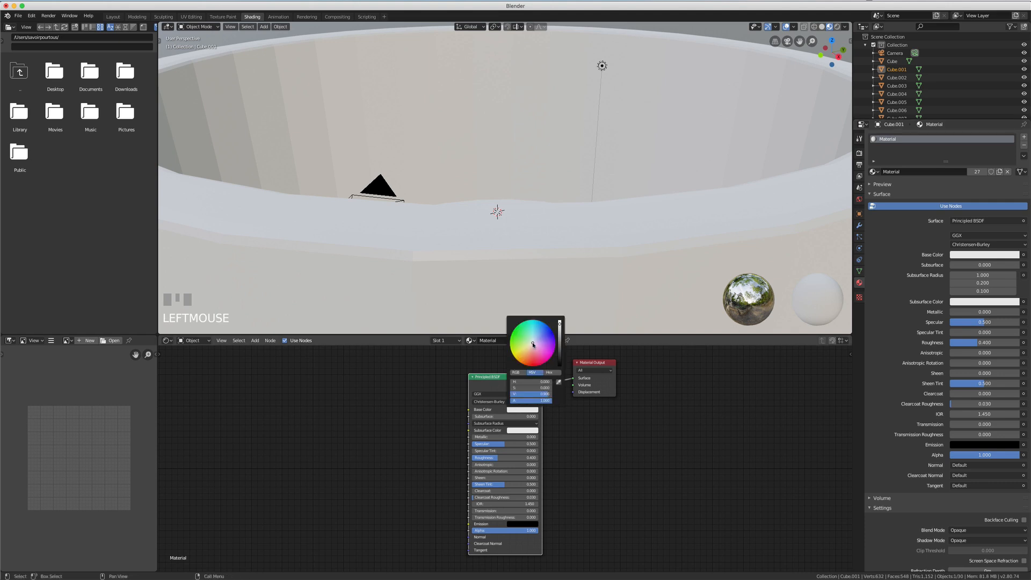
left_click(553, 343)
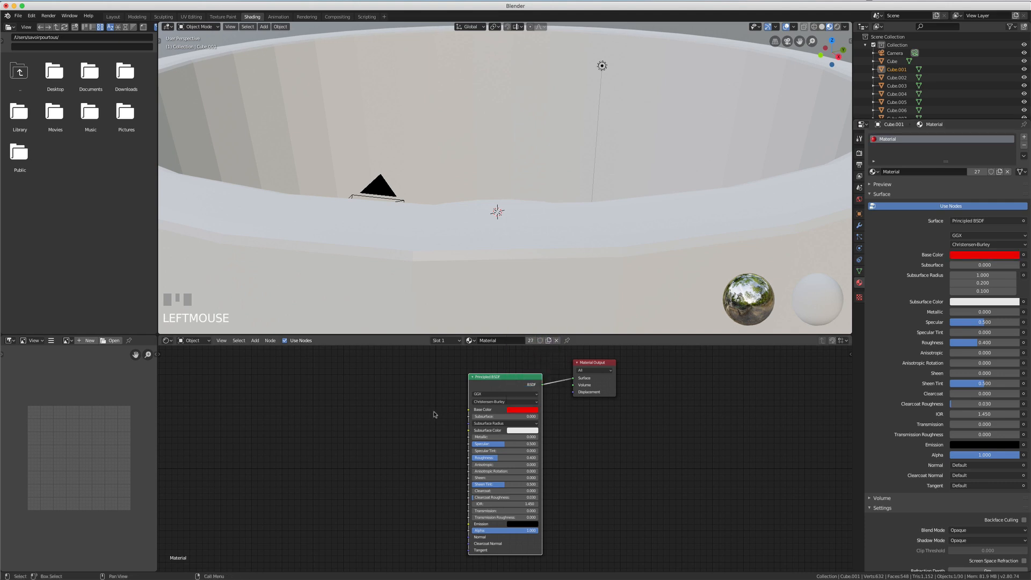
scroll(435, 414, "down", 1)
scroll(434, 414, "up", 1)
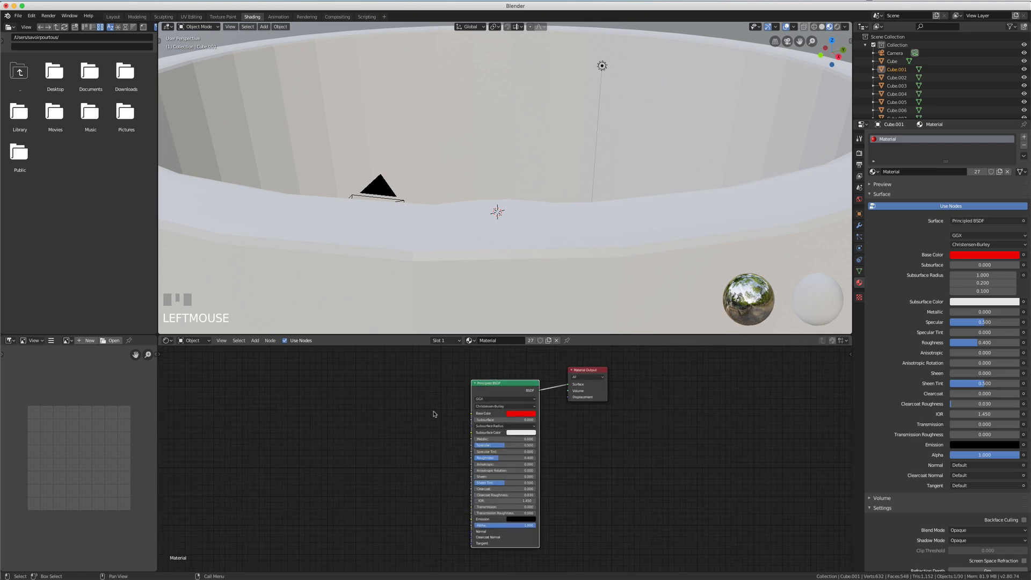
Step: Add a ColorRamp converter node beside the Principled BSDF's inputs
key("shift+a")
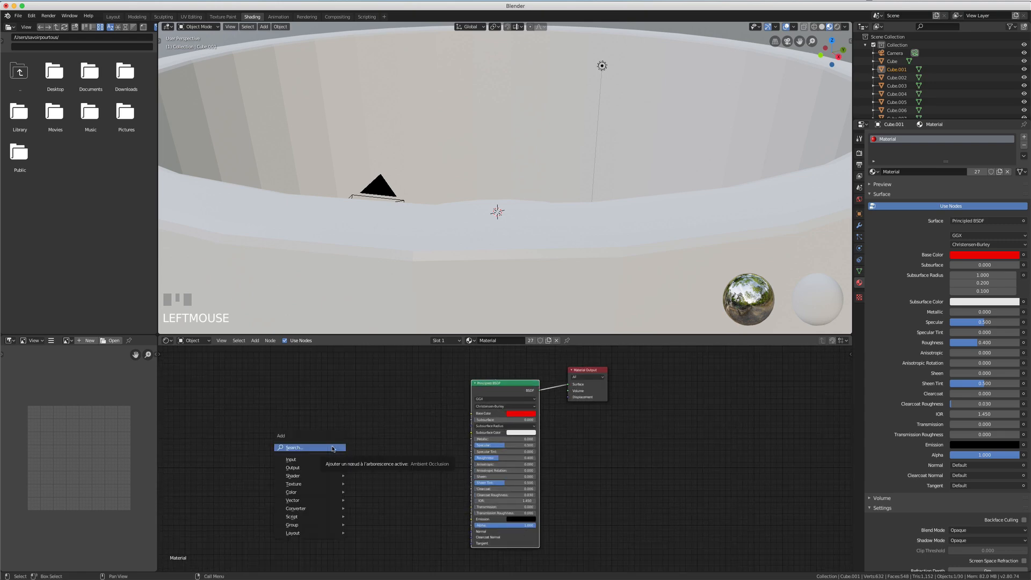
mouse_move(316, 477)
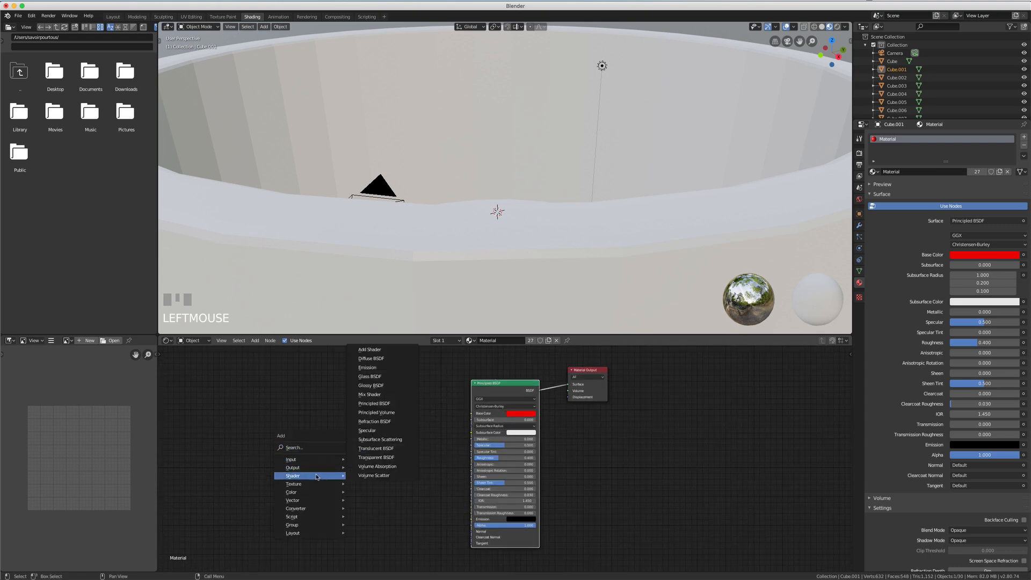
mouse_move(311, 494)
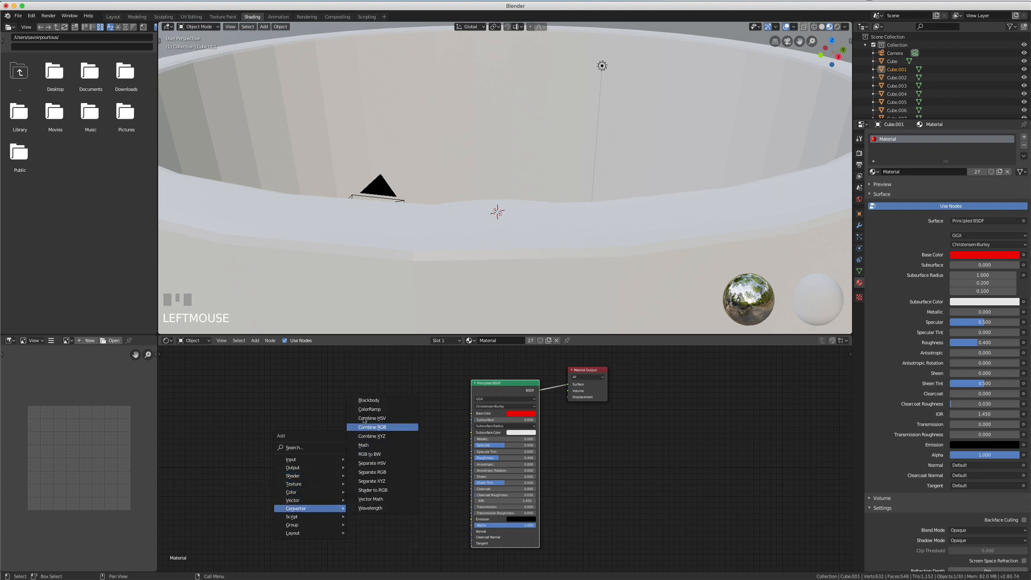
left_click(369, 409)
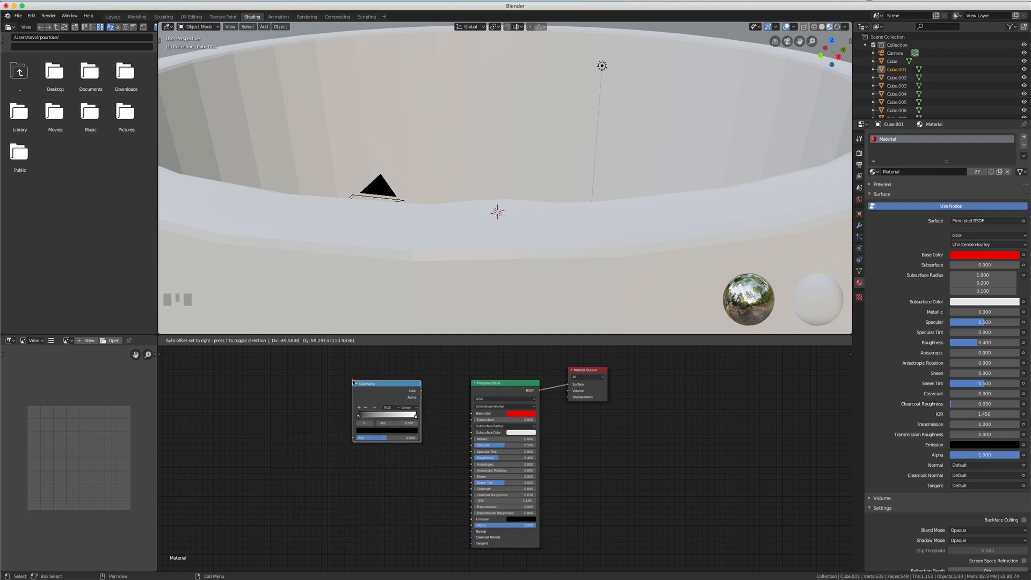
left_click(352, 382)
Step: Connect the ColorRamp's Color output to the Base Color input of the Principled BSDF
scroll(453, 428, "up", 3)
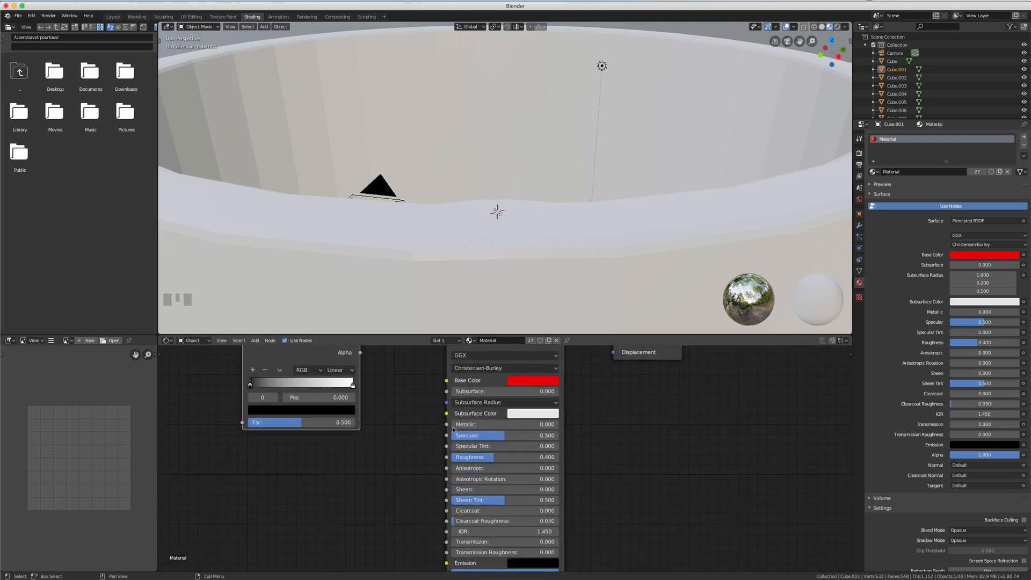
scroll(453, 428, "up", 2)
scroll(459, 445, "up", 5)
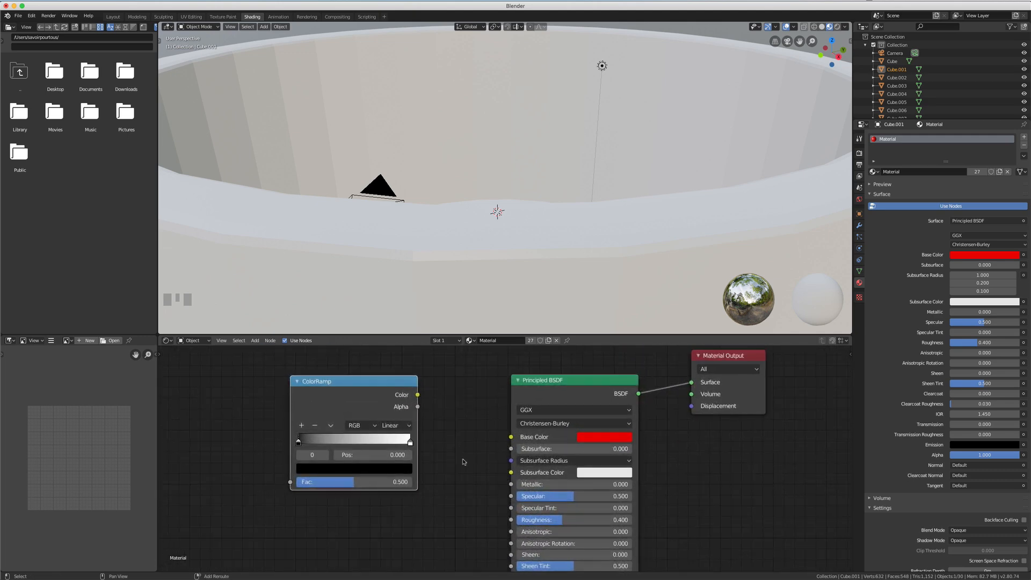
scroll(463, 462, "up", 1, "shift")
left_click_drag(417, 411, 510, 454)
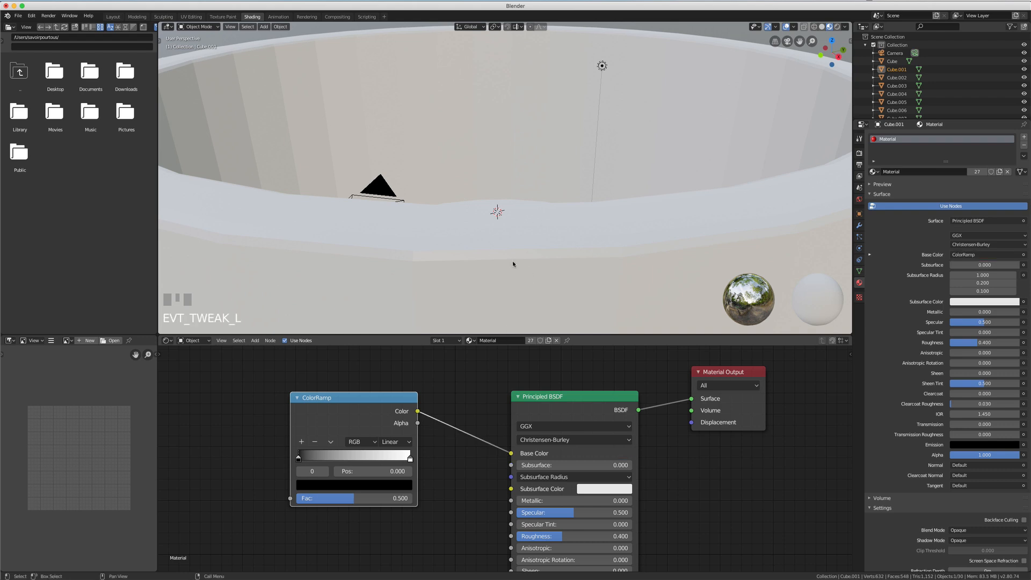
Step: With the cubes and container both in view, set the ColorRamp's first stop to full-brightness blue
scroll(512, 263, "down", 4)
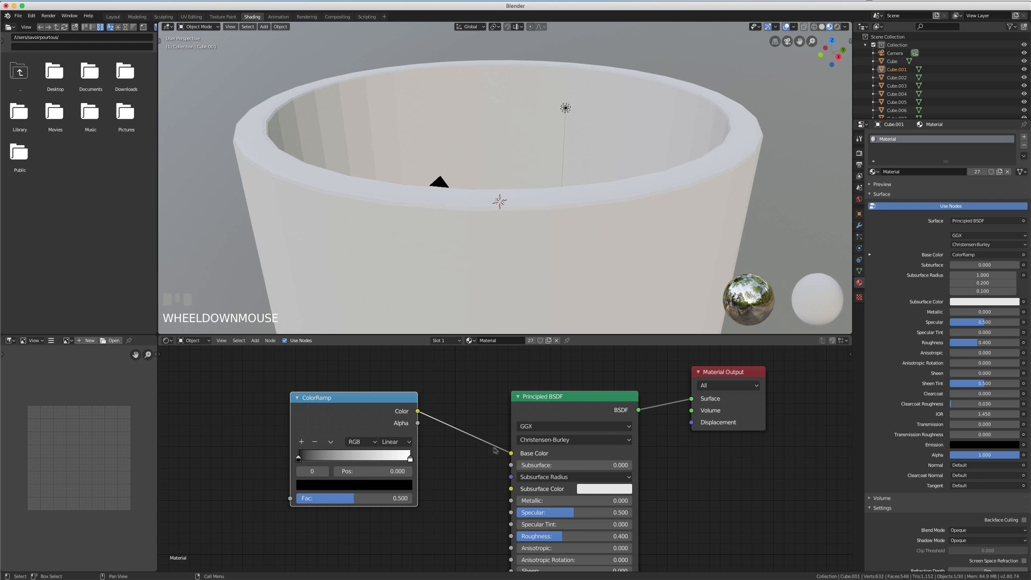
scroll(502, 243, "down", 4)
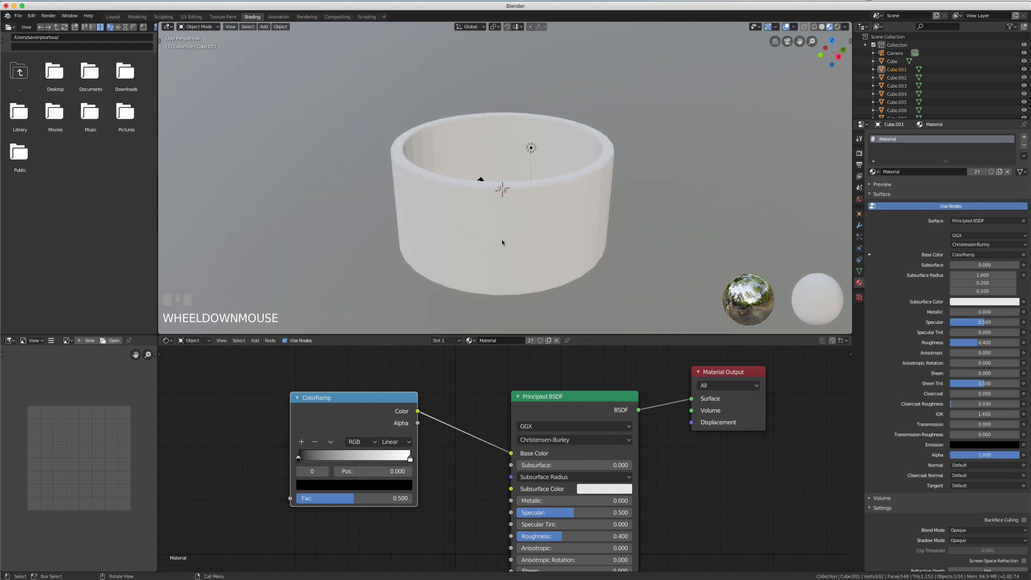
middle_click_drag(507, 213, 519, 244, "shift")
scroll(520, 242, "up", 2)
key("z")
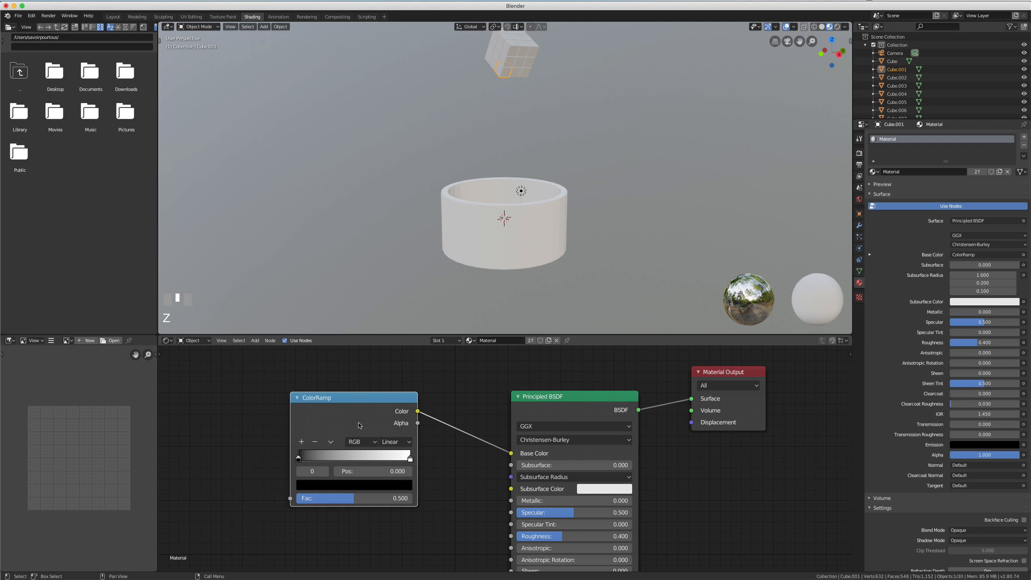
left_click(299, 461)
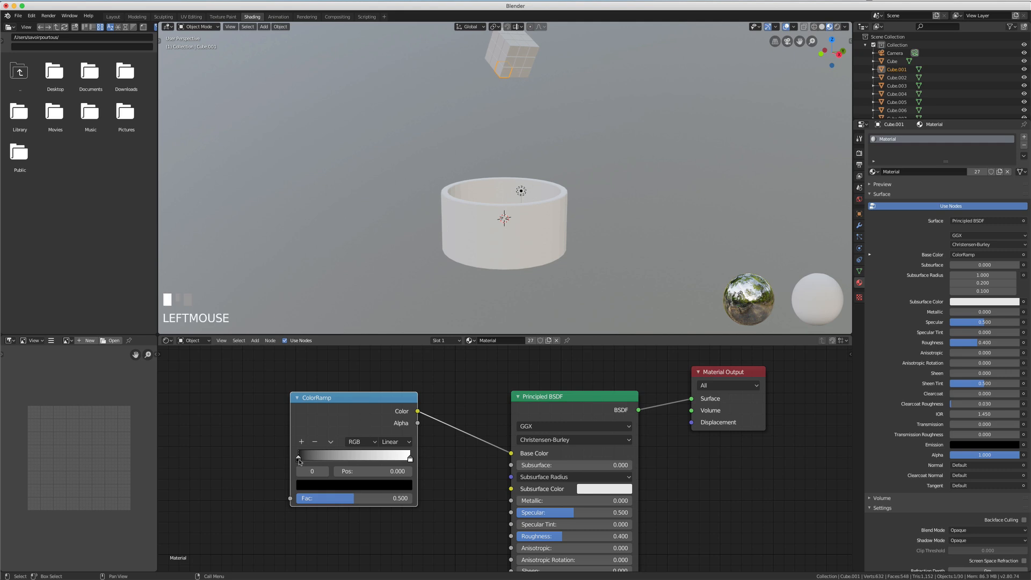
left_click(316, 484)
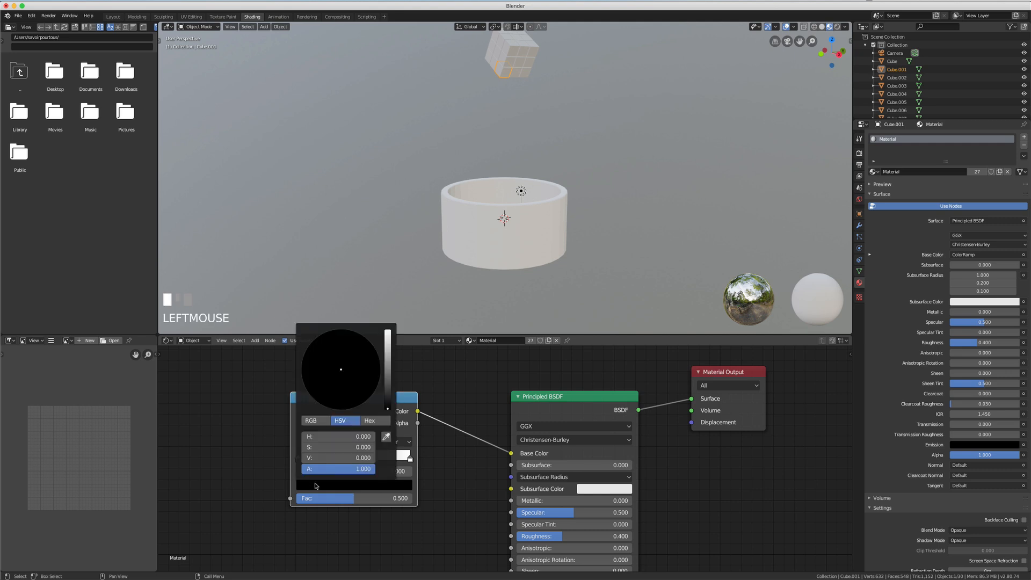
left_click_drag(388, 408, 388, 329)
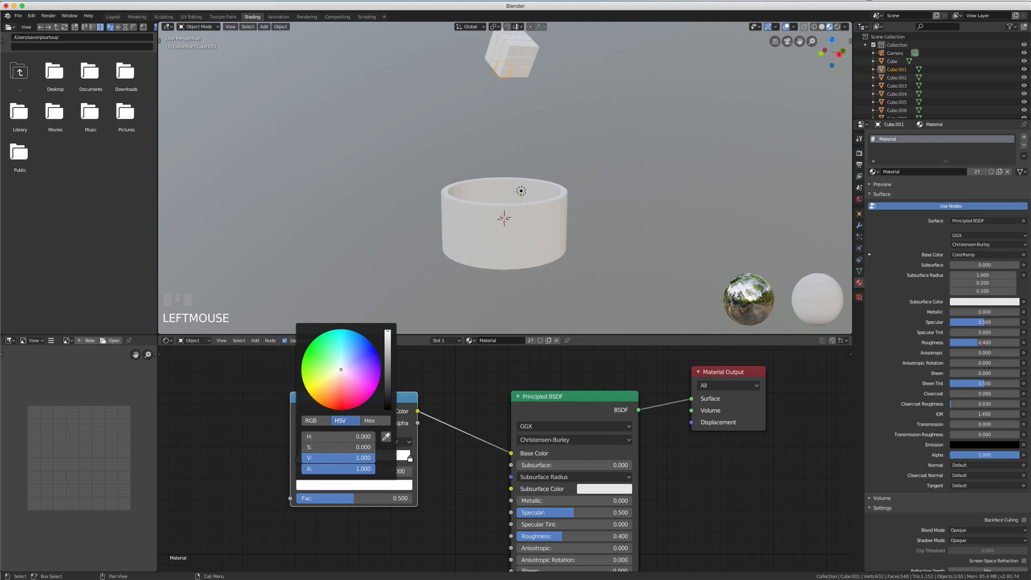
left_click(373, 345)
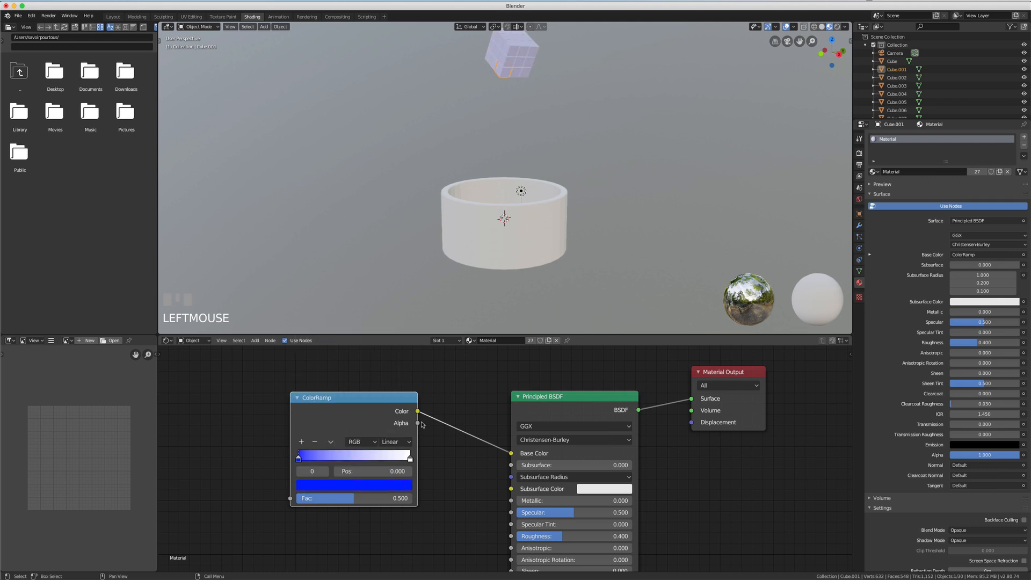
Step: Set the ColorRamp's interpolation to Constant and add four more color stops
left_click(395, 442)
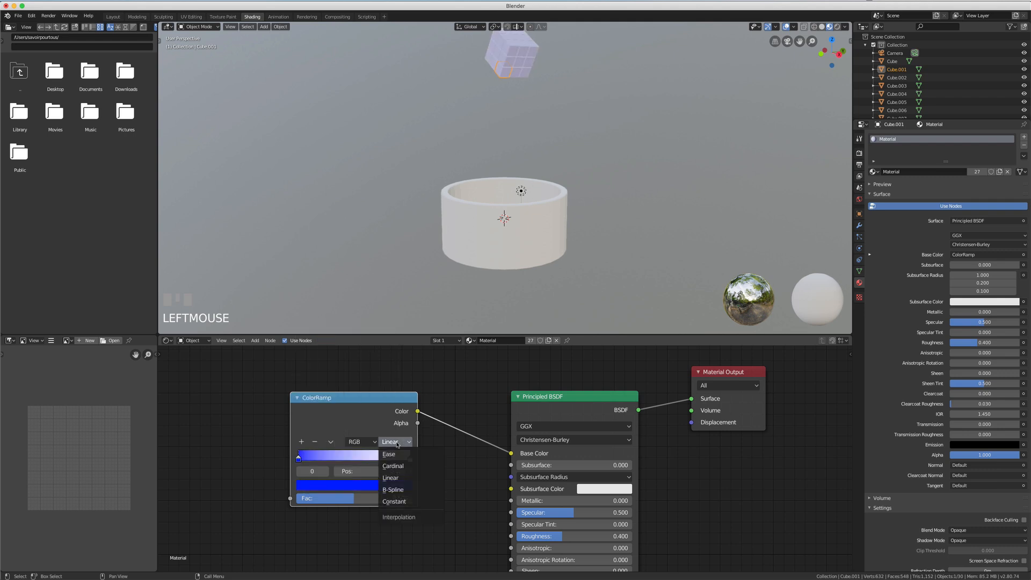
left_click(400, 502)
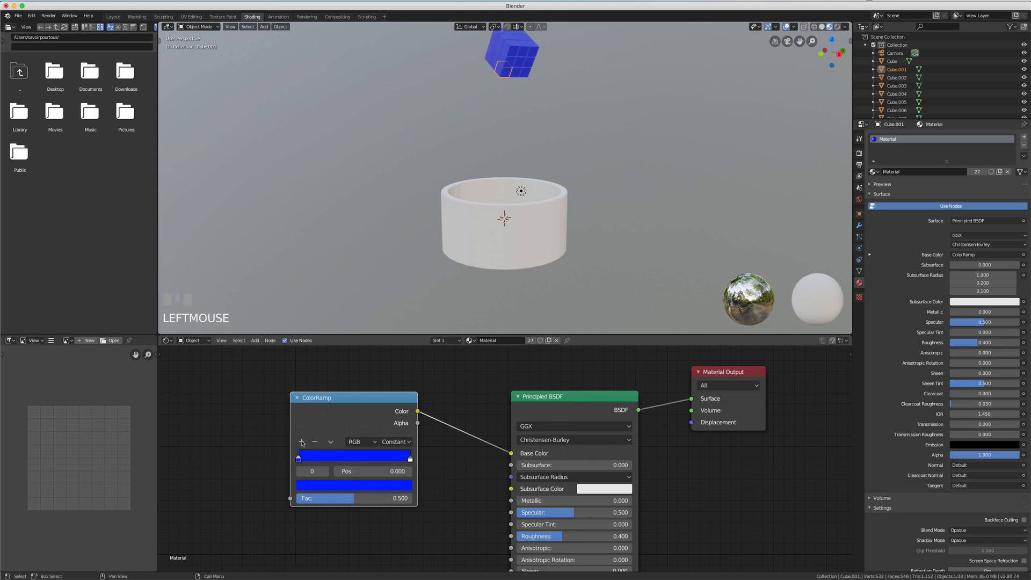
left_click(302, 443)
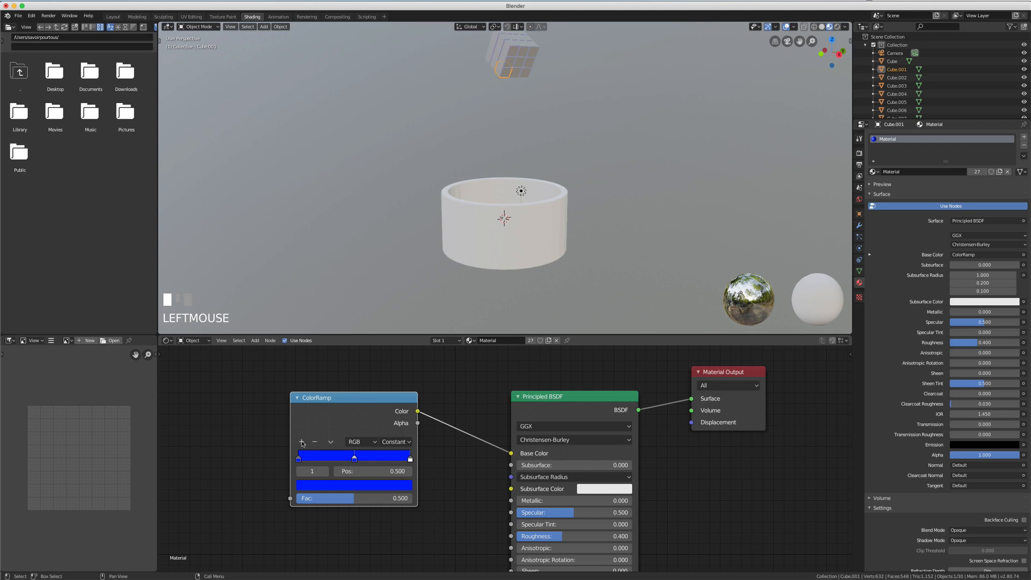
left_click(301, 442)
left_click(301, 442)
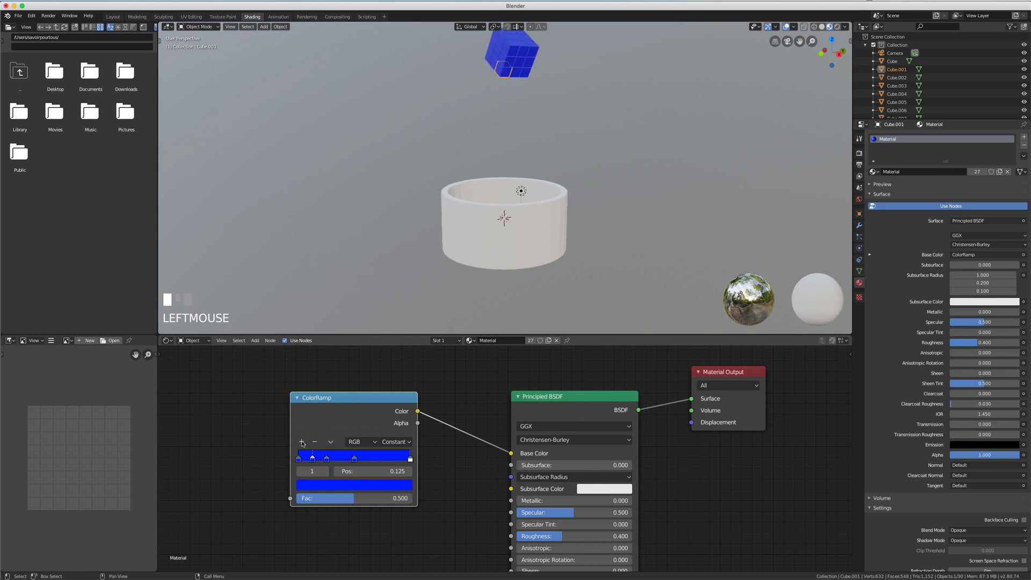
left_click(302, 442)
Step: Spread the added stops along the ColorRamp and color stop 1, at about position 0.249, red
left_click_drag(355, 460, 392, 462)
mouse_move(330, 462)
left_mouse_down()
mouse_move(373, 463)
mouse_move(319, 462)
mouse_move(328, 462)
left_mouse_up()
left_click(318, 486)
mouse_move(367, 349)
left_mouse_down()
mouse_move(378, 379)
mouse_move(343, 409)
left_mouse_up()
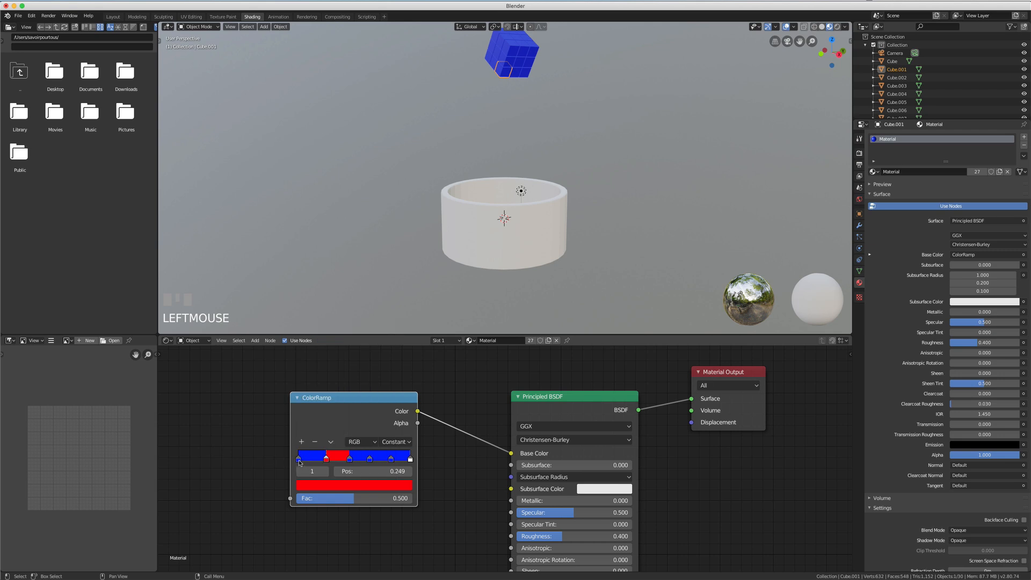
Step: Change the ColorRamp's first stop, at position 0, to a very pale cream white
left_click(299, 459)
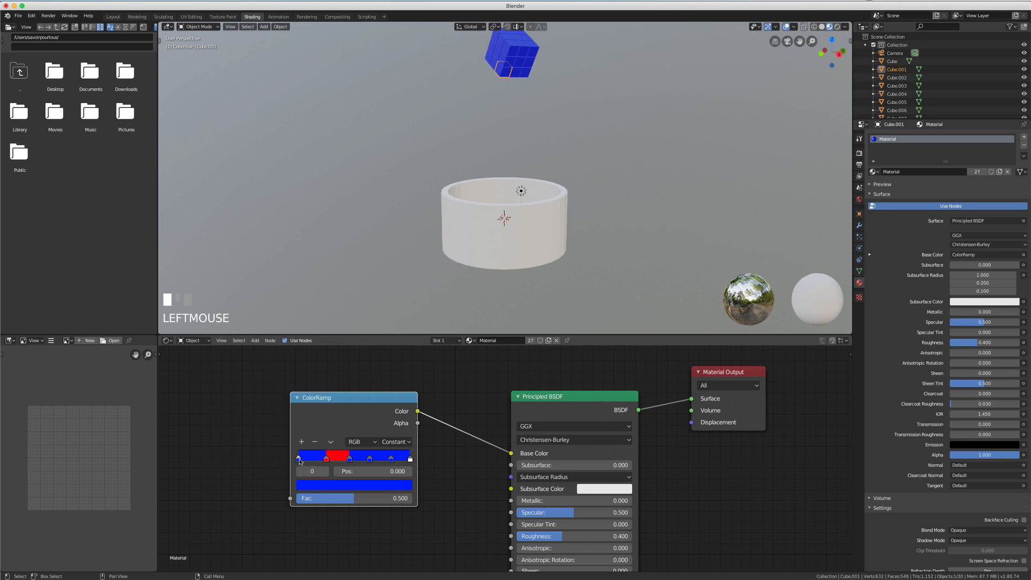
left_click(326, 488)
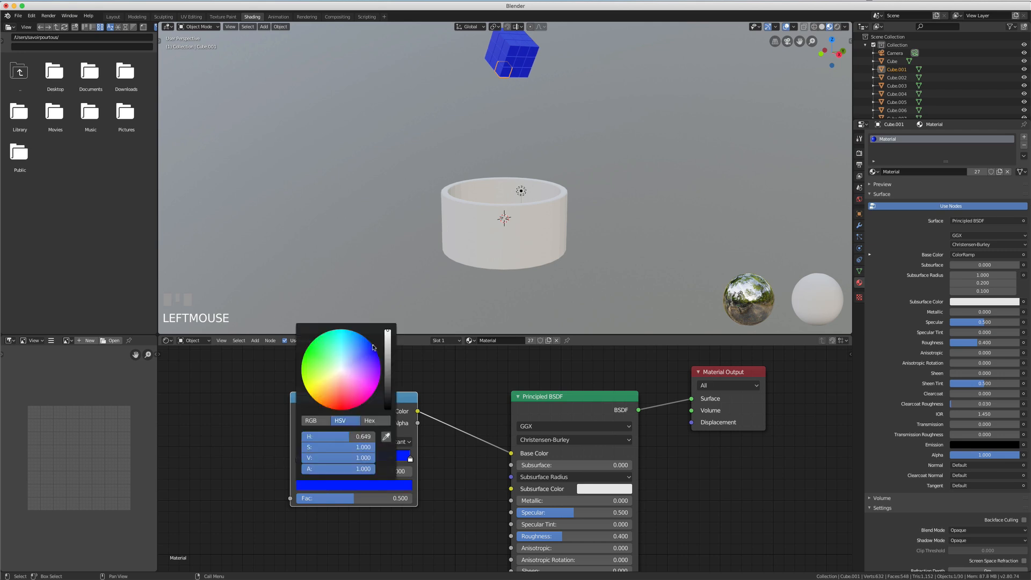
left_click_drag(348, 370, 336, 374)
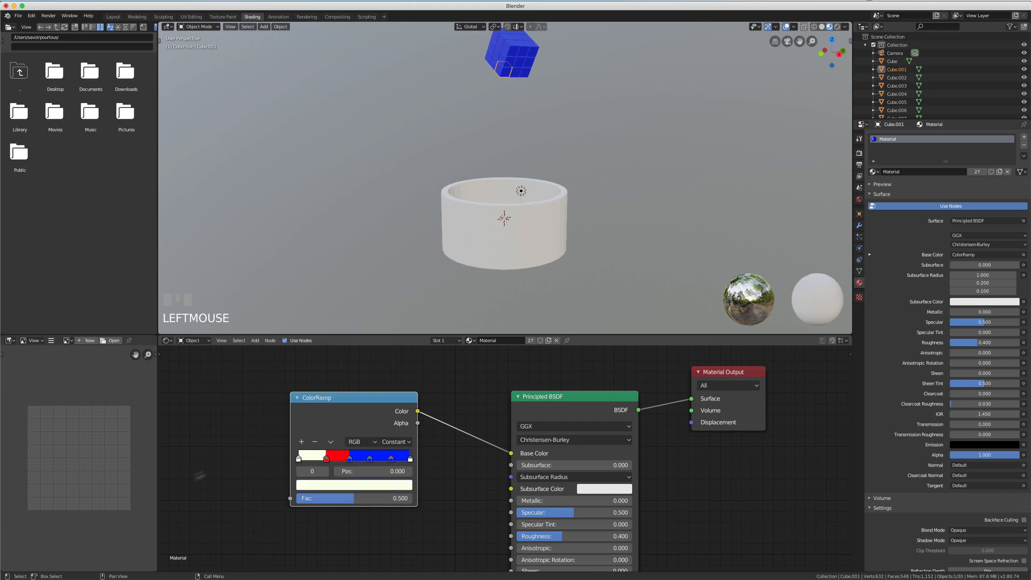
Step: Step through the ColorRamp's stops to stop 3 and set its color to bright green
left_click(369, 459)
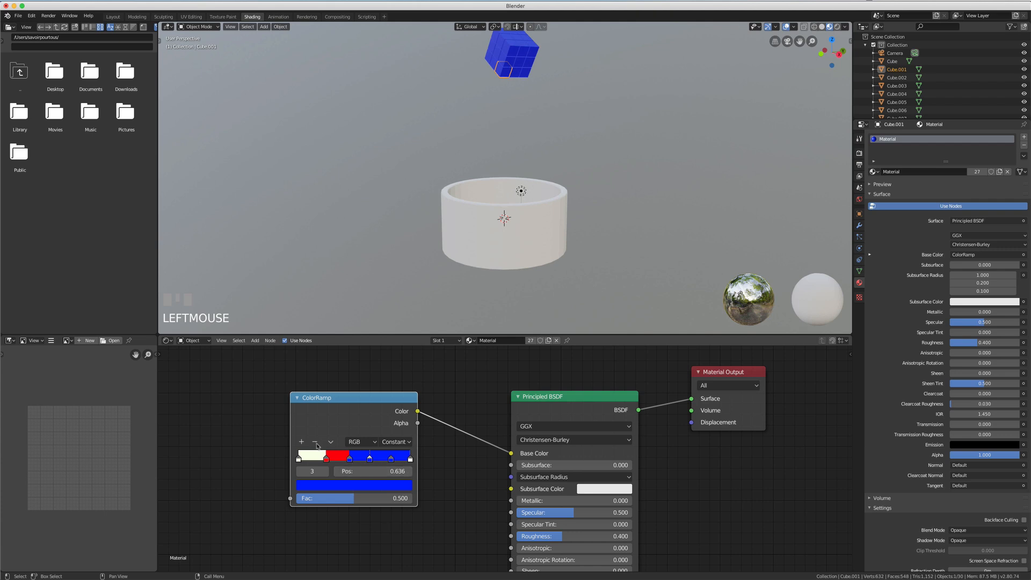
left_click(324, 471)
left_click(300, 472)
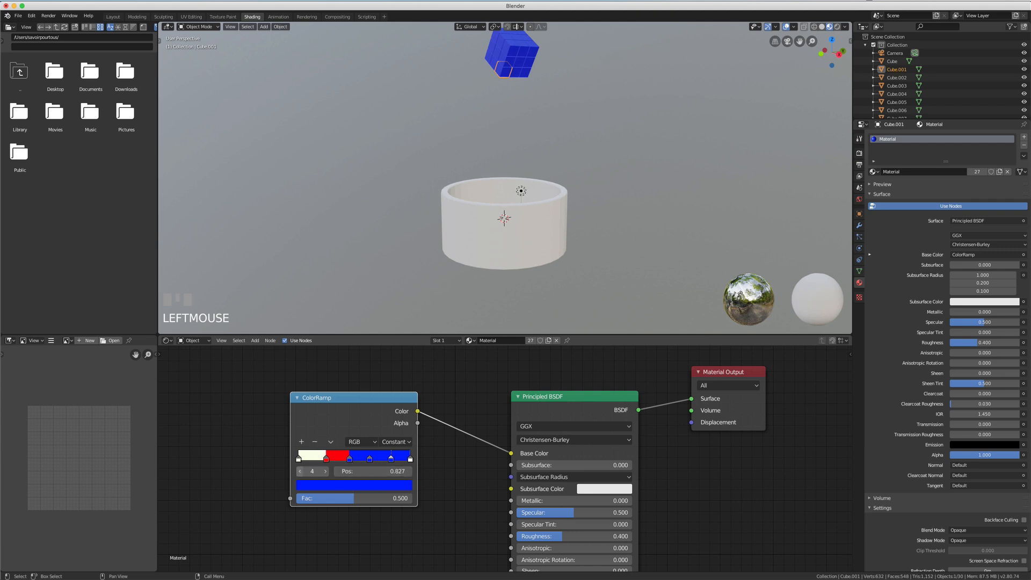
left_click(300, 471)
left_click(300, 471)
left_click(325, 471)
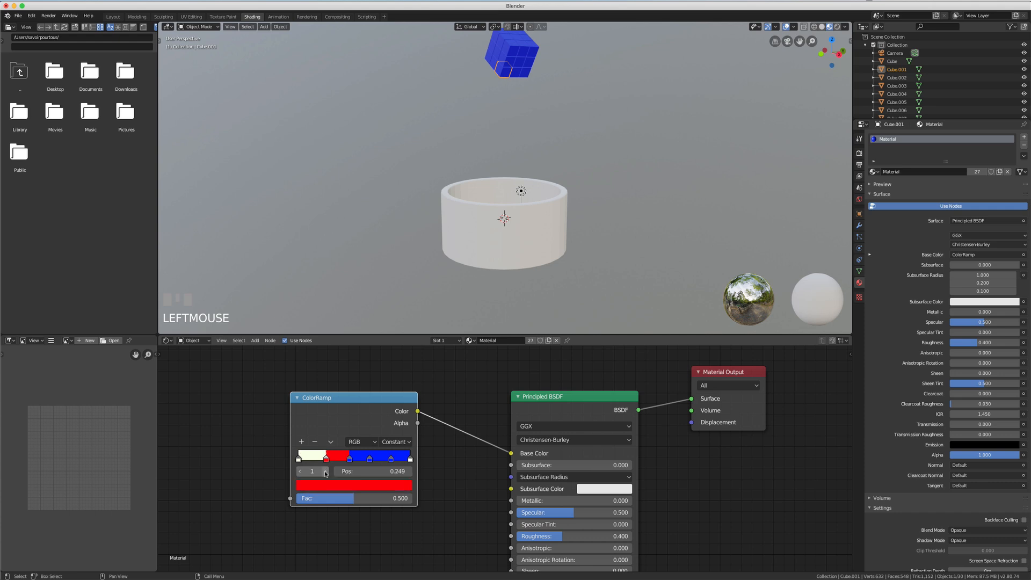
left_click(325, 472)
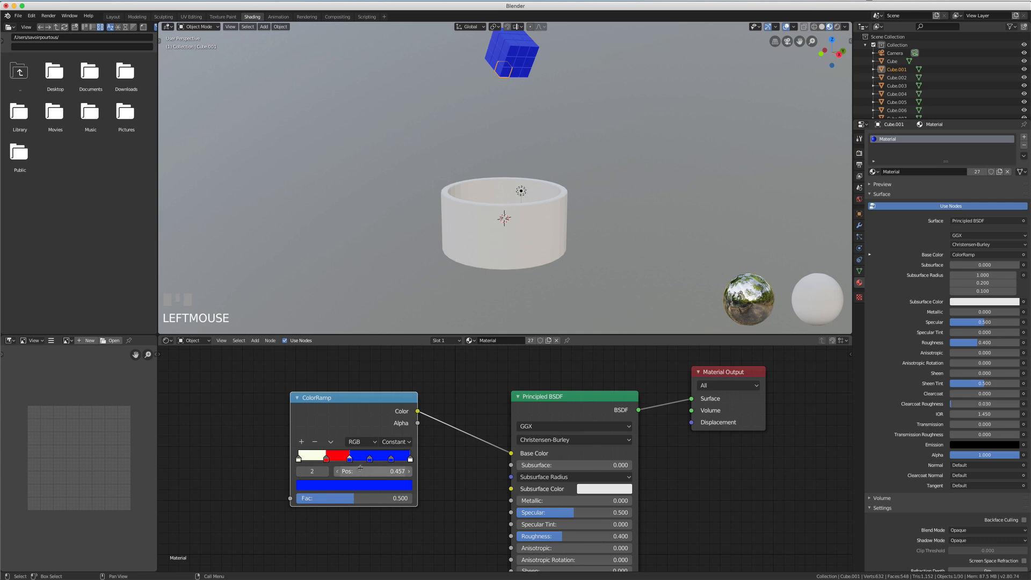
left_click(325, 471)
left_click(354, 484)
mouse_move(357, 369)
left_mouse_down()
mouse_move(330, 338)
mouse_move(304, 355)
left_mouse_up()
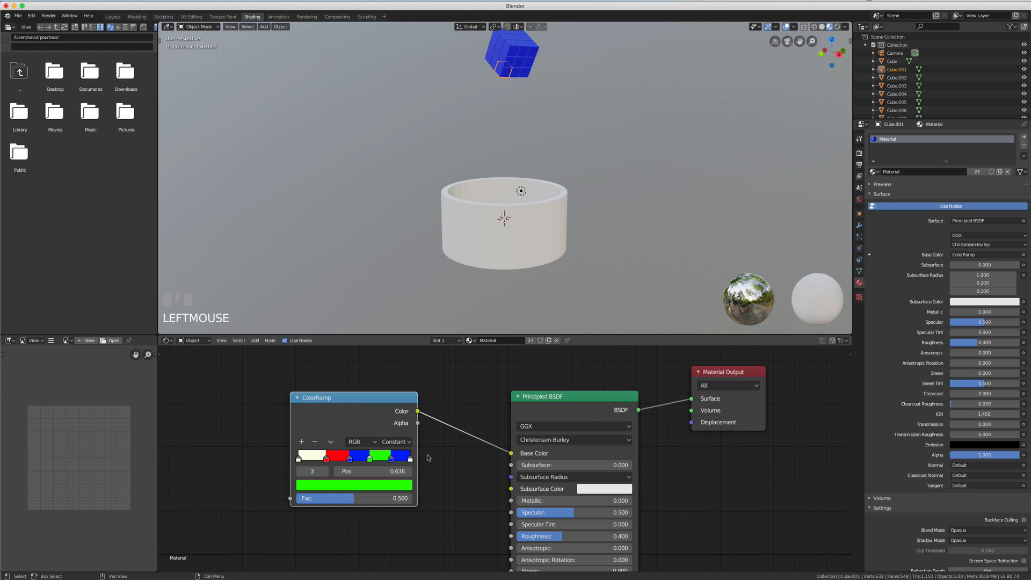
Step: Color the ColorRamp's last stop orange and move it to about position 0.868
left_click(411, 459)
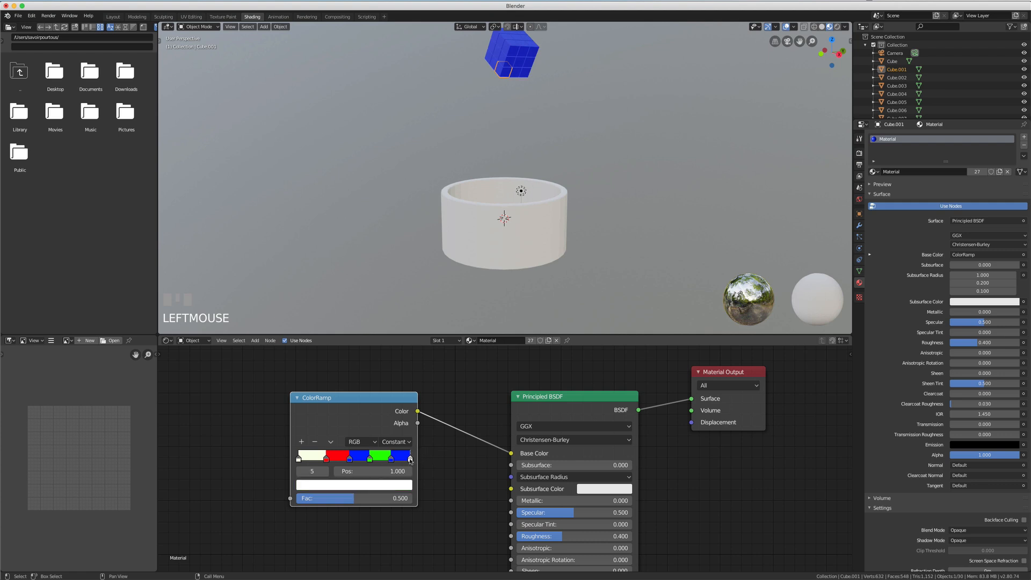
left_click(370, 486)
left_click_drag(350, 378, 325, 407)
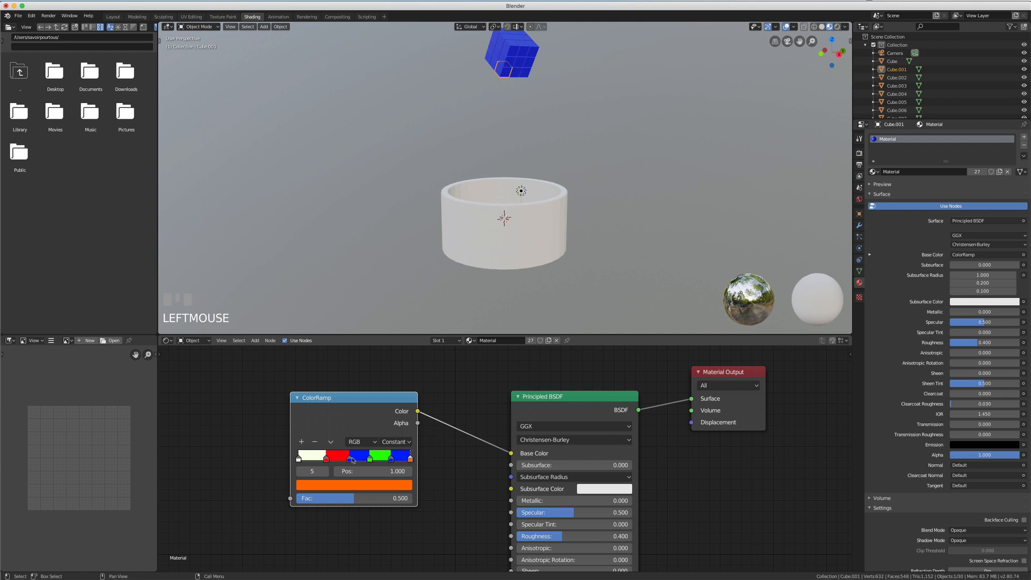
left_click_drag(327, 460, 402, 460)
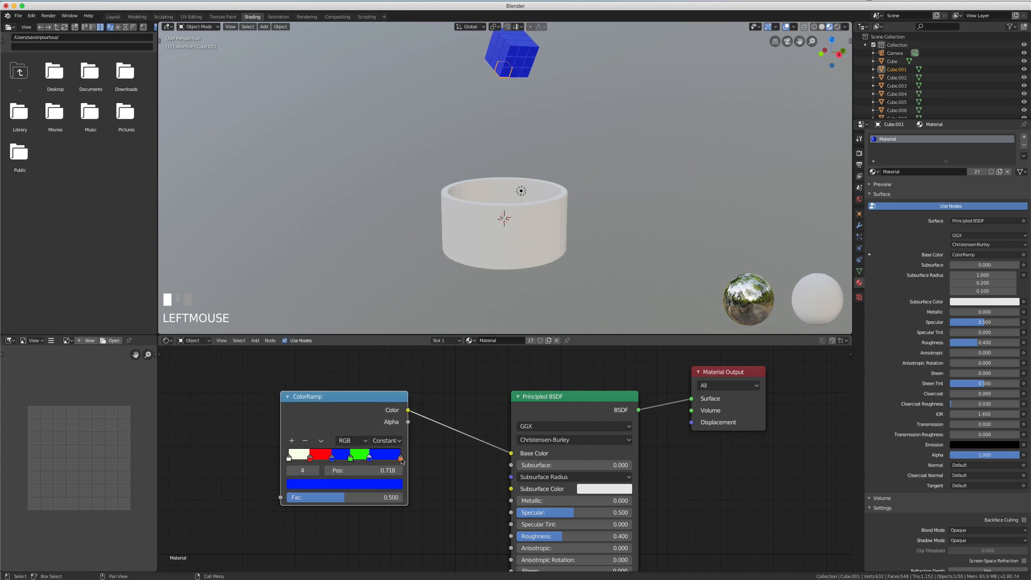
left_click(316, 471)
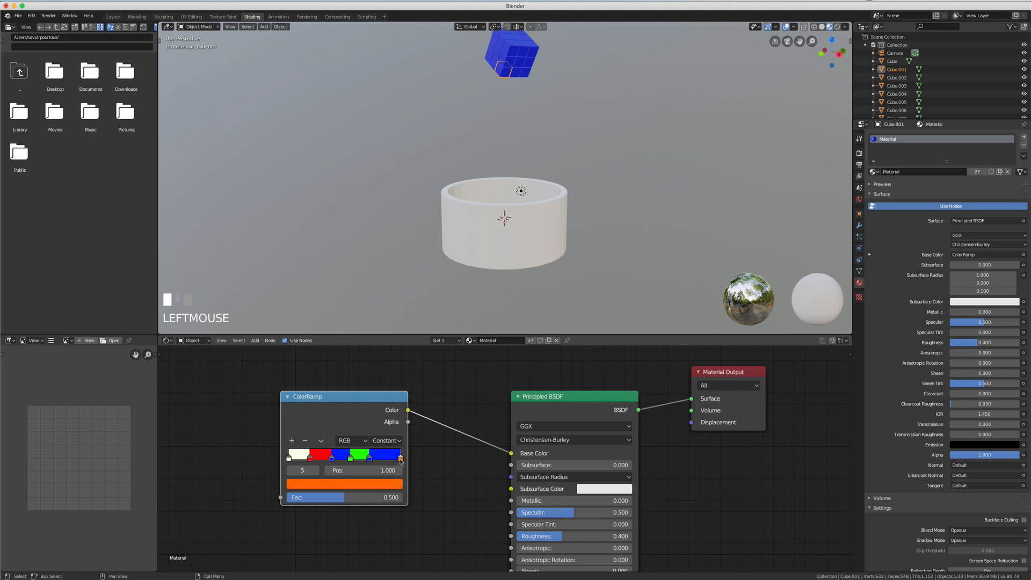
left_click_drag(402, 460, 385, 457)
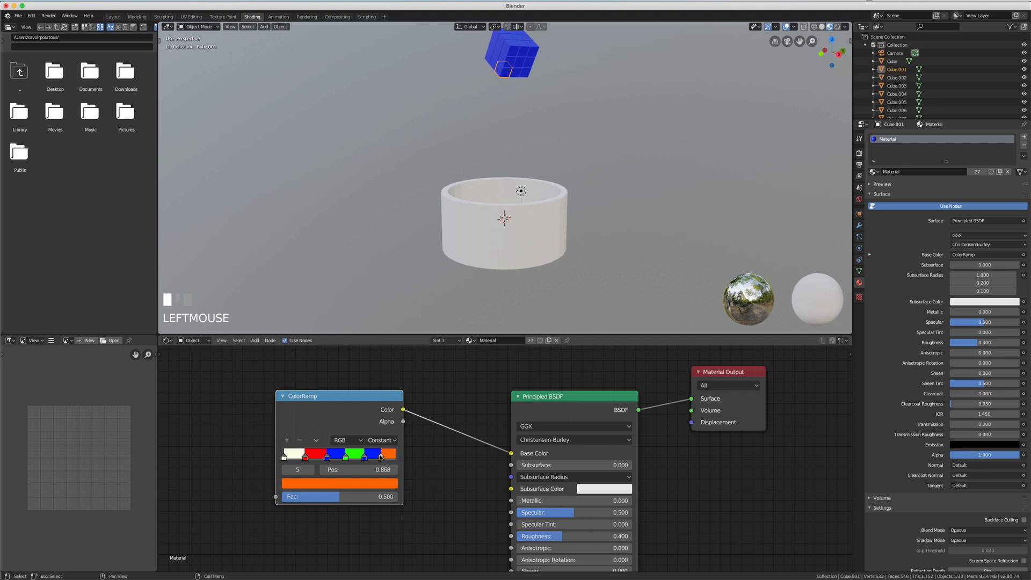
Step: Add an Object Info node before the ColorRamp and connect its Random output to the ColorRamp's Fac input
middle_click_drag(332, 430, 460, 441)
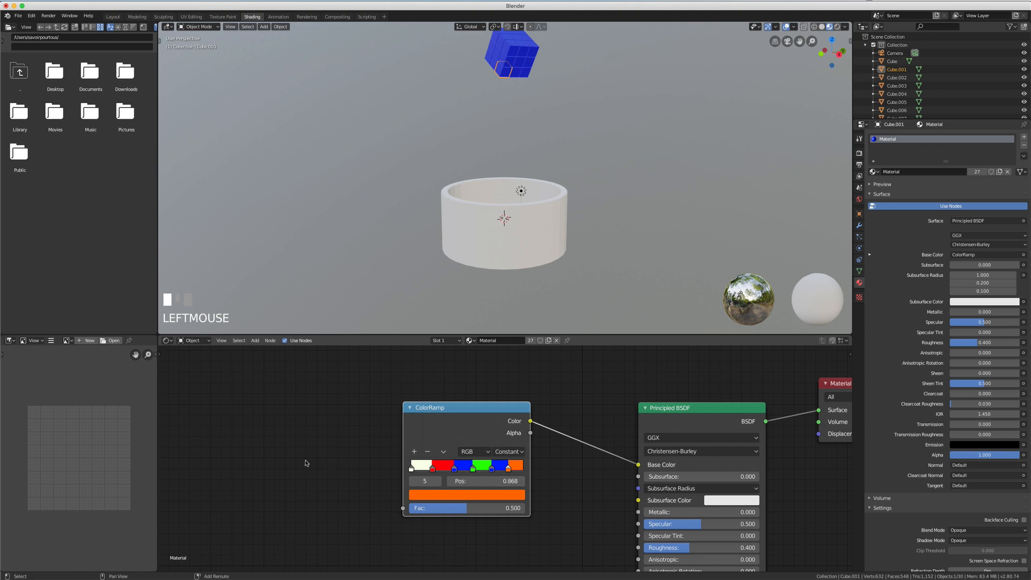
key("shift+a")
mouse_move(306, 462)
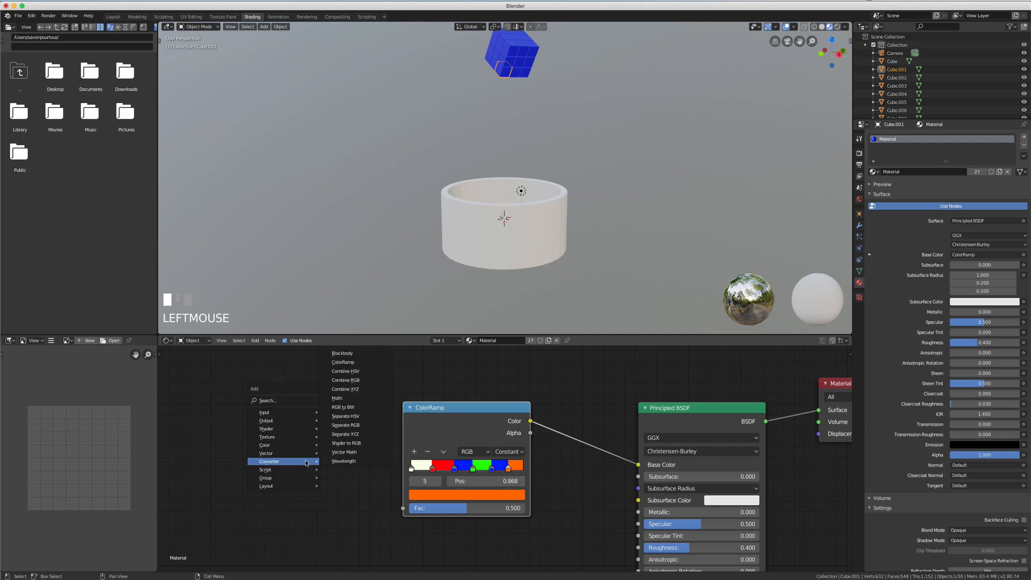
mouse_move(291, 414)
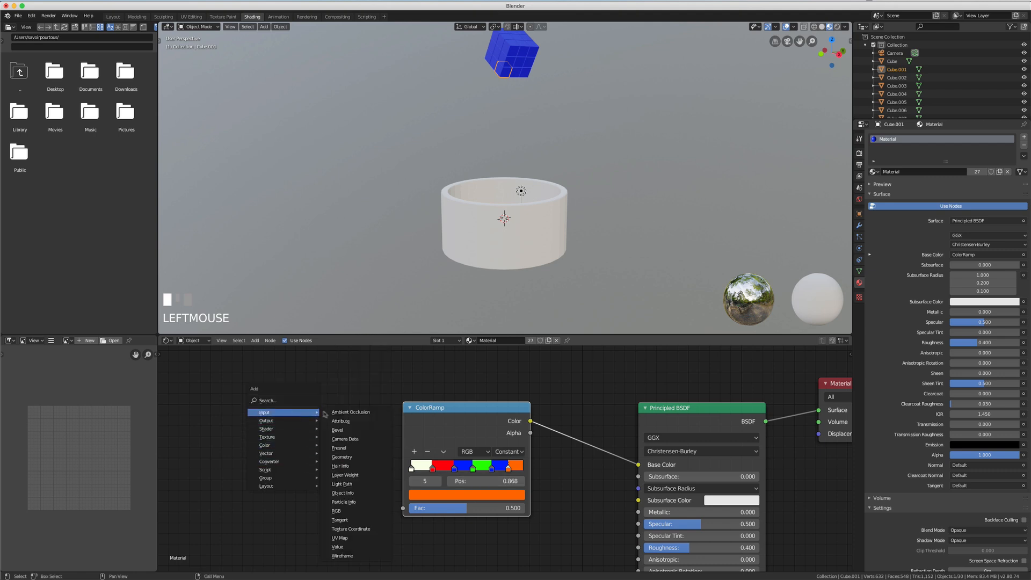
left_click(343, 492)
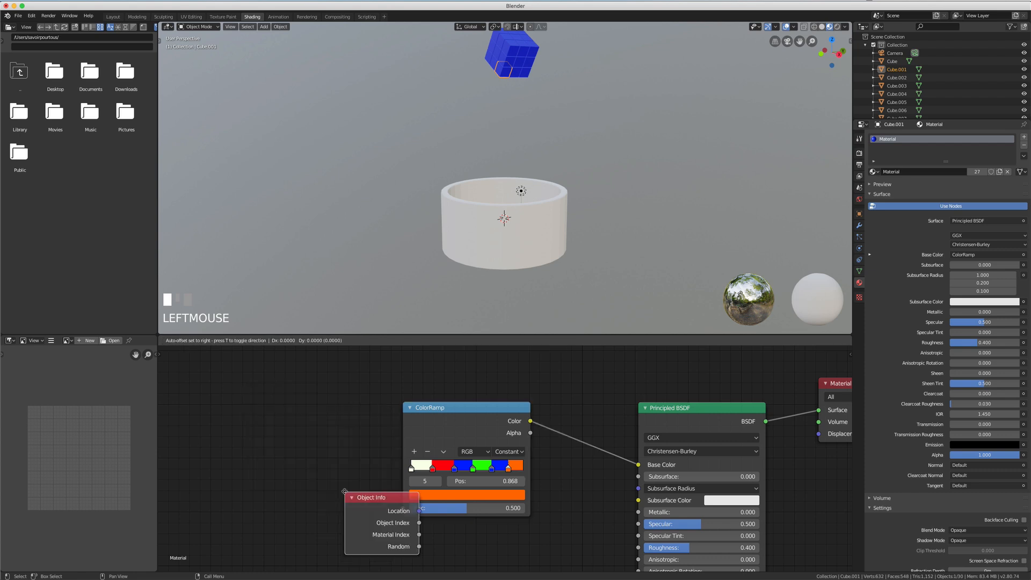
left_click(233, 389)
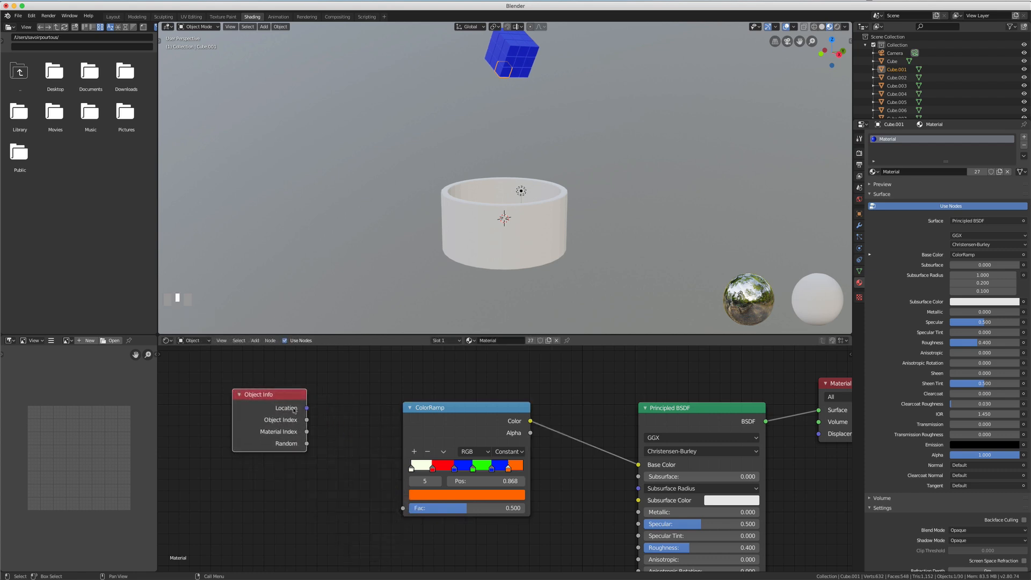
left_click_drag(306, 443, 402, 507)
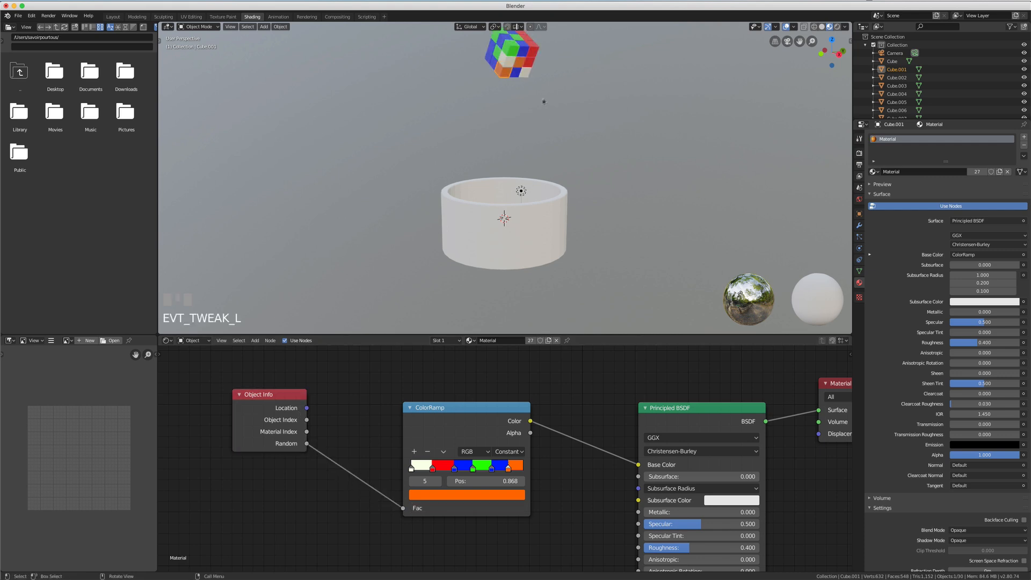
Step: Switch to the Layout workspace and set its 3D viewport shading to LookDev
mouse_move(552, 114)
middle_mouse_down("shift")
mouse_move(556, 156)
mouse_move(555, 122)
mouse_move(504, 110)
mouse_move(558, 114)
middle_mouse_up("shift")
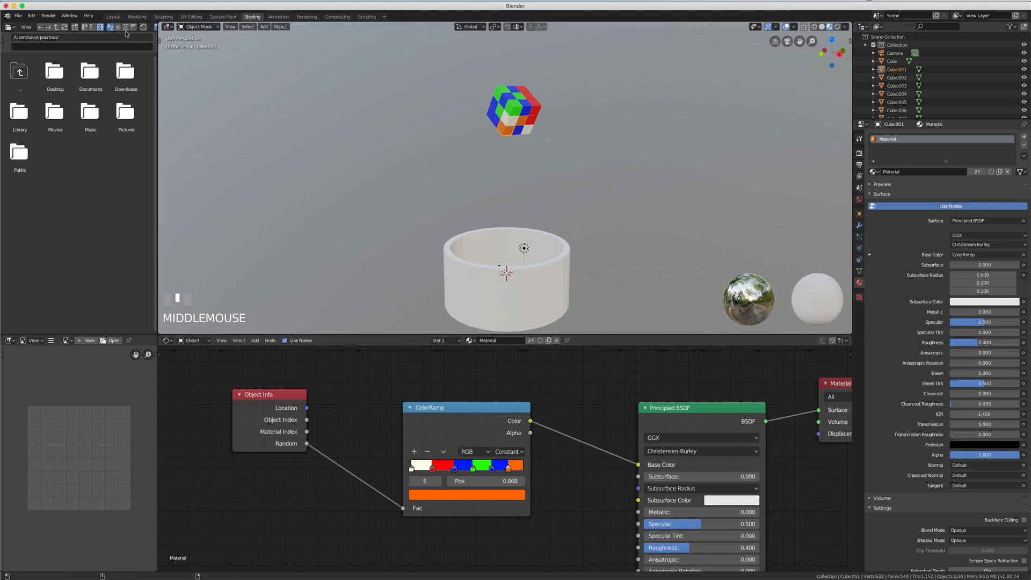
left_click(113, 17)
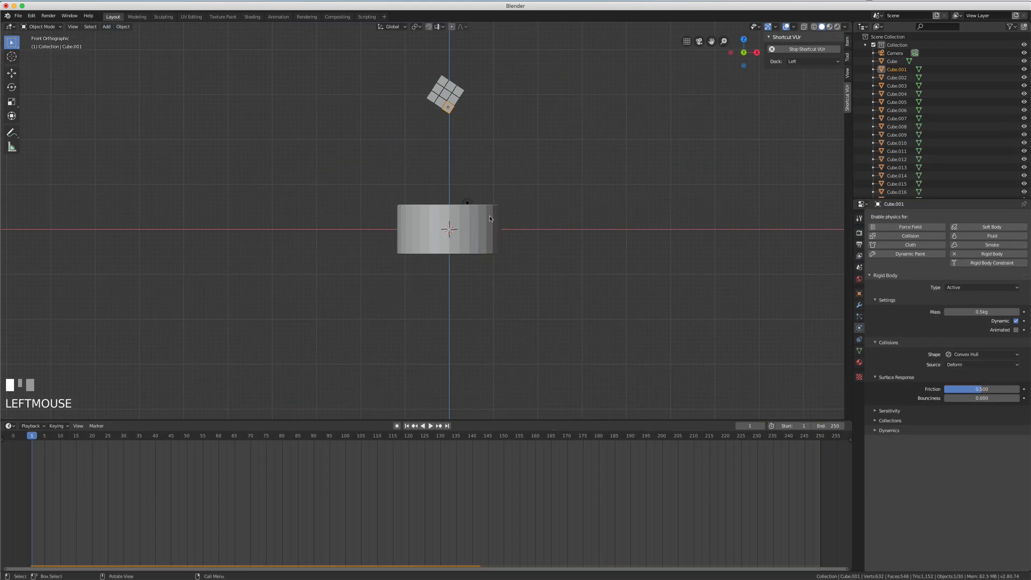
middle_click_drag(489, 217, 483, 215)
key("z")
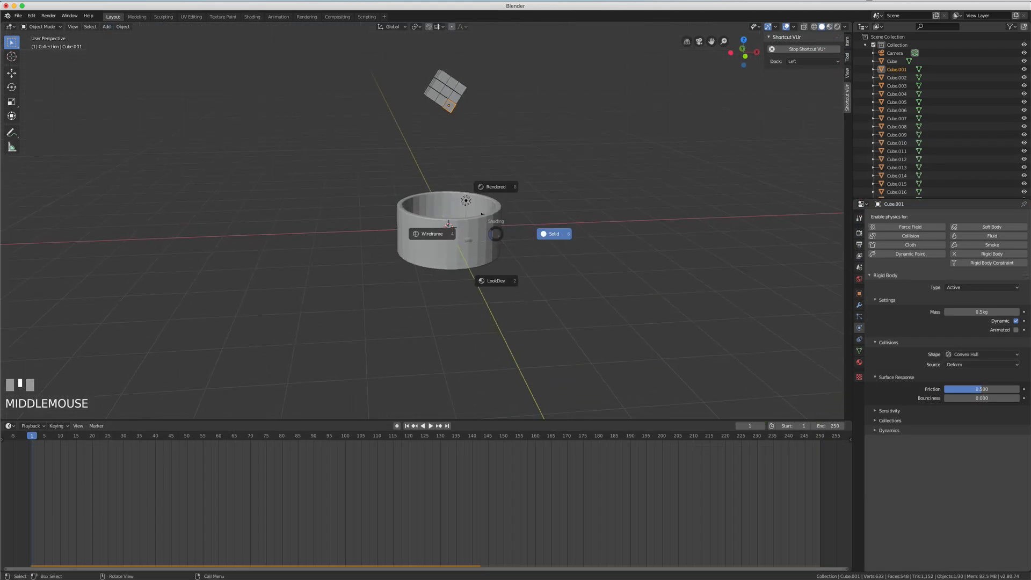
left_click(495, 280)
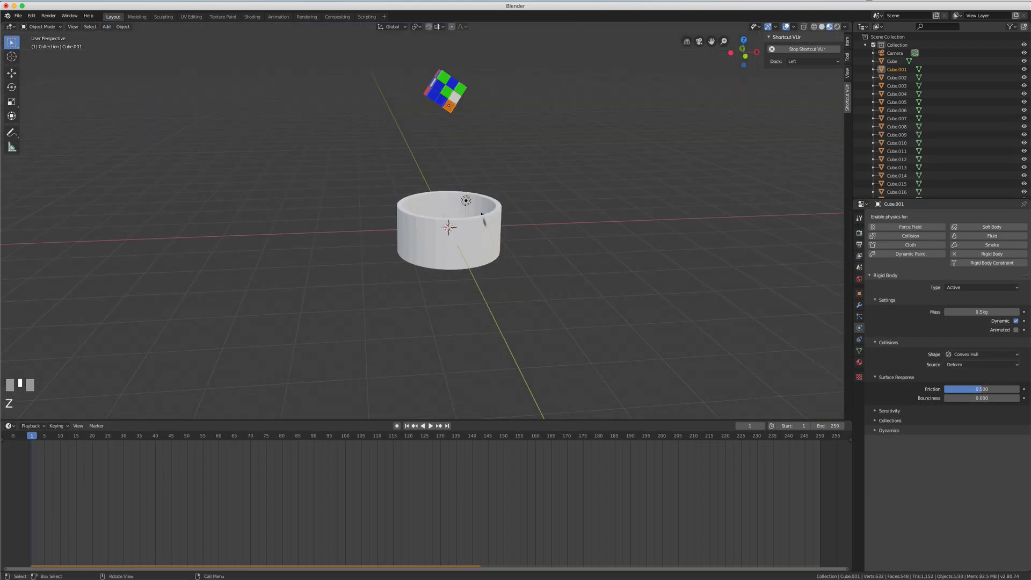
middle_click_drag(483, 322, 472, 344)
Step: Play the simulation to watch the colored cubes drop into the container, and stop it around frame 117
left_click(430, 426)
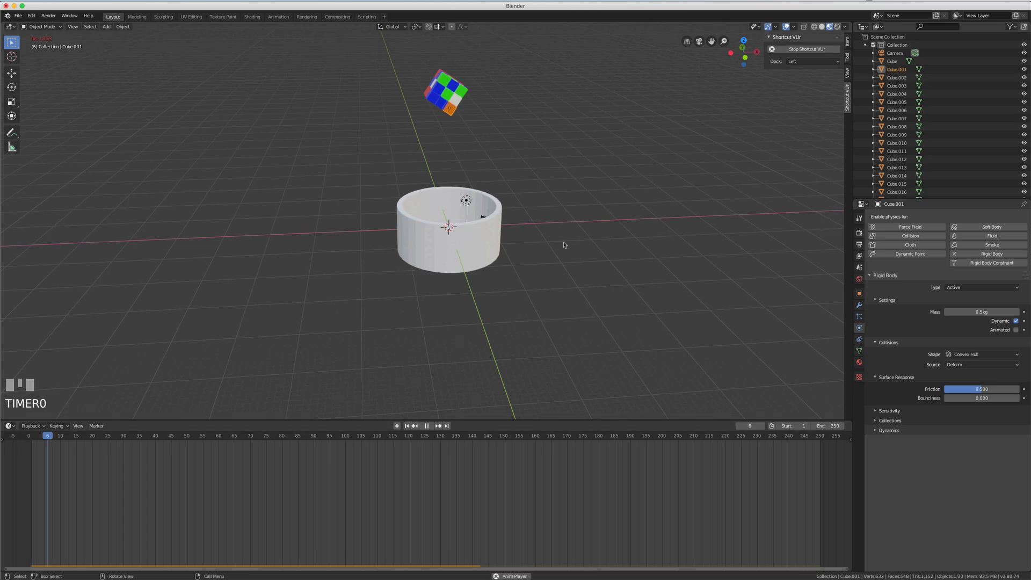
middle_click_drag(563, 247, 565, 265)
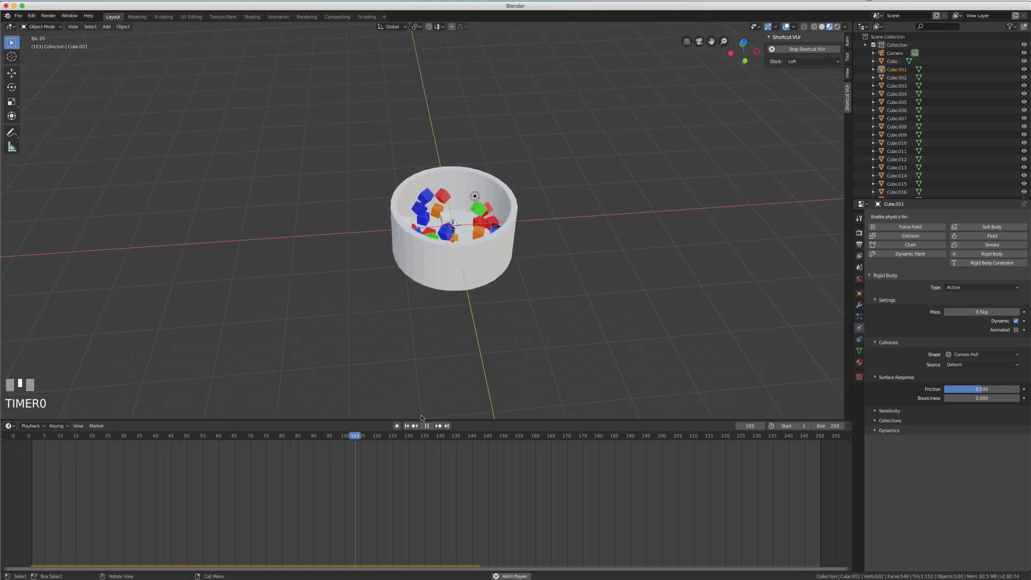
key("space")
Step: Select the cylindrical container, give it a new material and darken its Base Color to near black
middle_click_drag(467, 352, 457, 240)
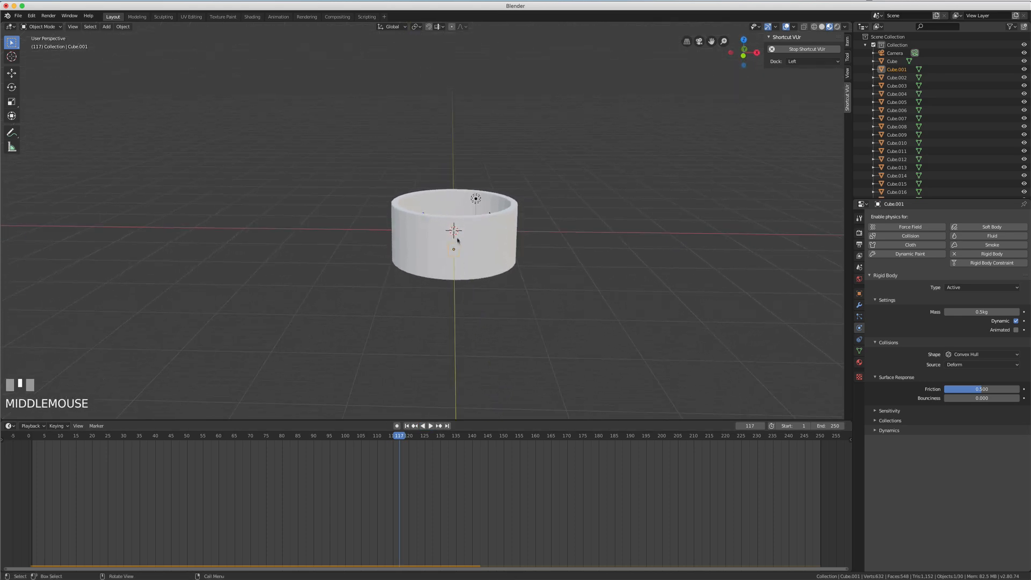
left_click(455, 237)
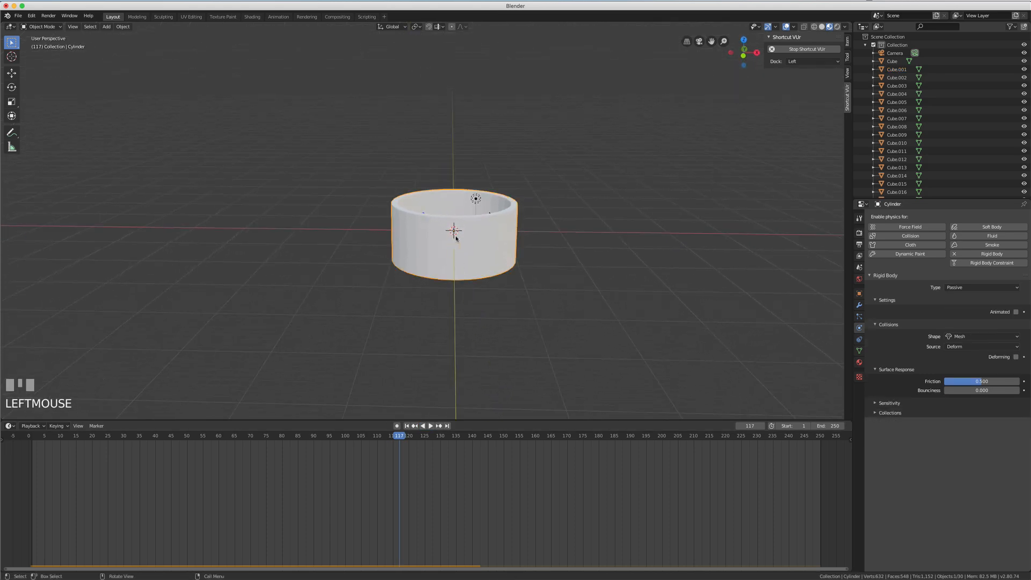
left_click(859, 362)
left_click(934, 252)
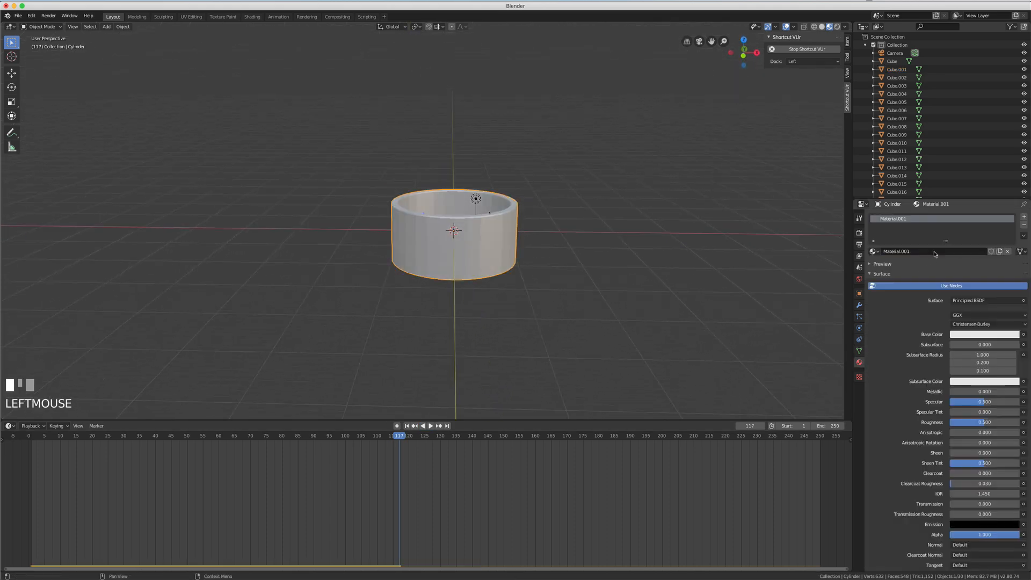
left_click(984, 334)
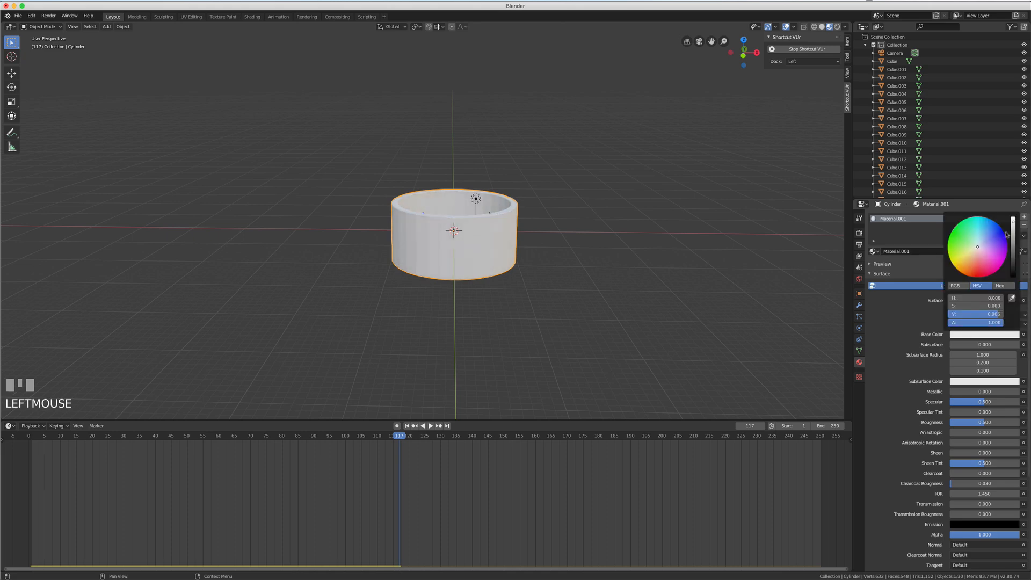
left_click_drag(1013, 222, 1013, 274)
Step: Add three evenly spaced horizontal loop cuts around the container's outer wall in Edit Mode
middle_click_drag(463, 243, 481, 237)
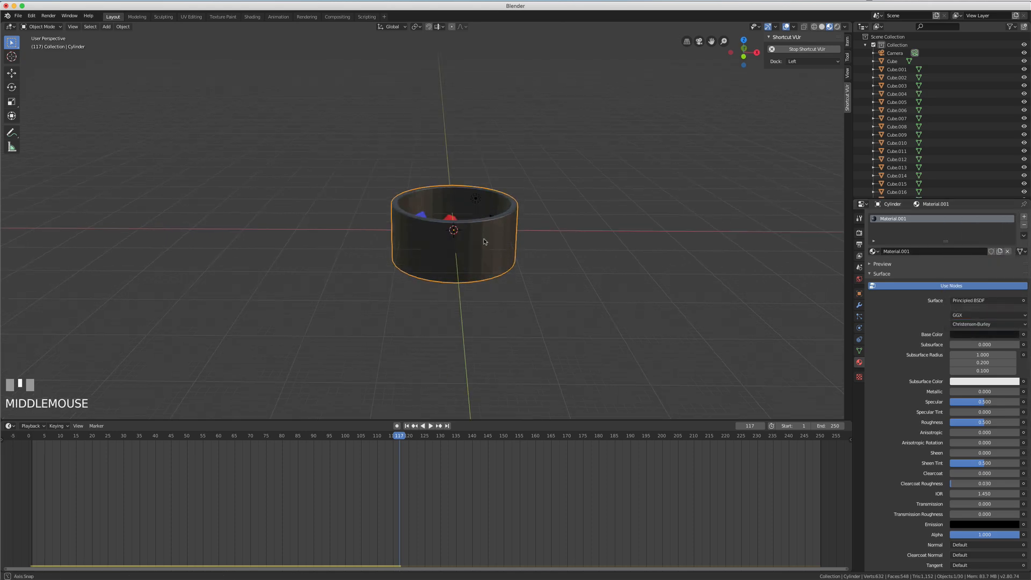
scroll(477, 251, "up", 4)
middle_click_drag(534, 265, 512, 249)
key("Tab")
scroll(512, 249, "up", 2)
key("alt+a")
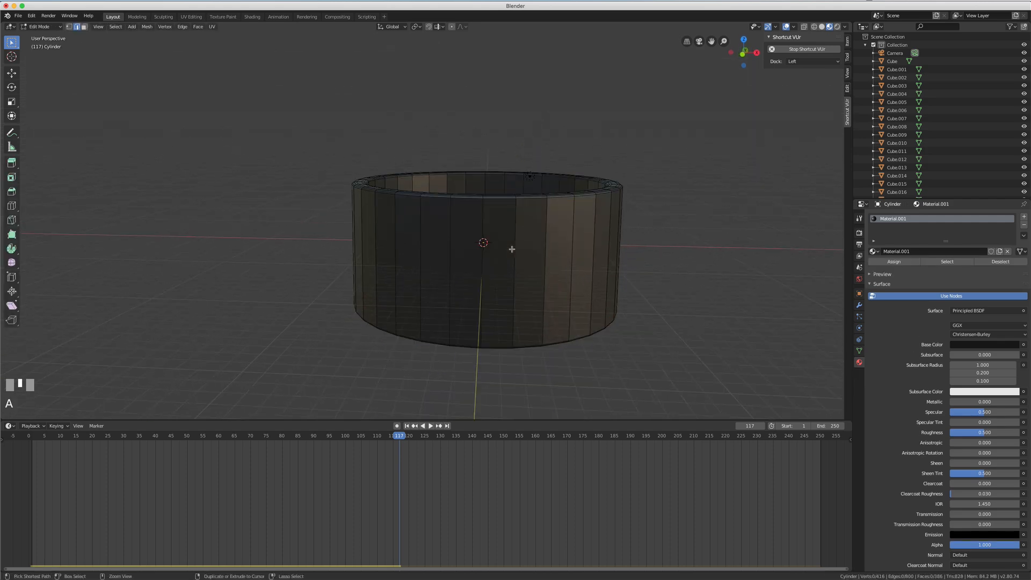
key("ctrl+r")
scroll(511, 249, "up", 1)
scroll(512, 249, "up", 1)
left_click(511, 249)
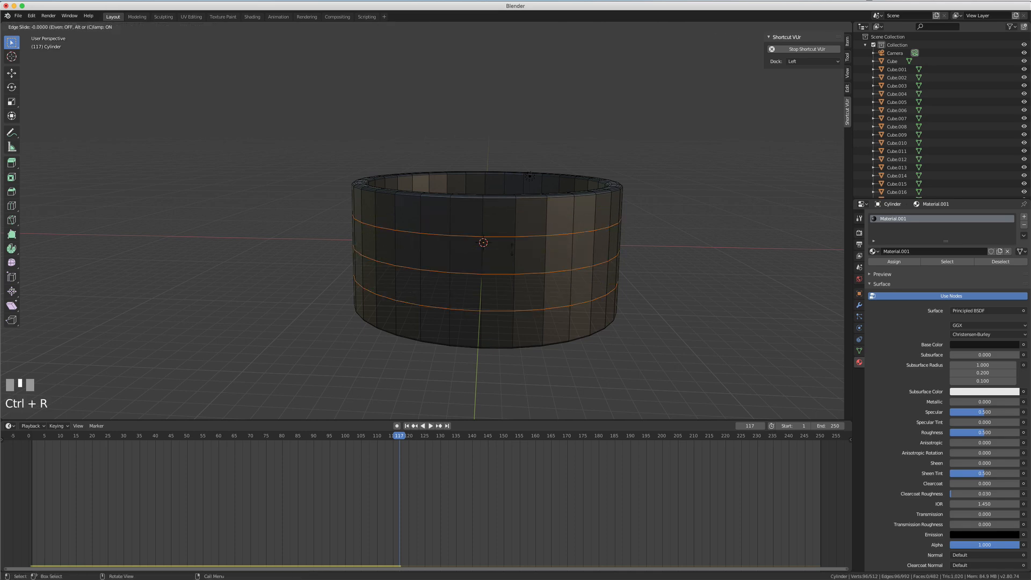
left_click(511, 251)
Step: Return to Object Mode and apply Shade Smooth to the container
middle_click_drag(514, 249, 514, 295)
key("Tab")
right_click(465, 274)
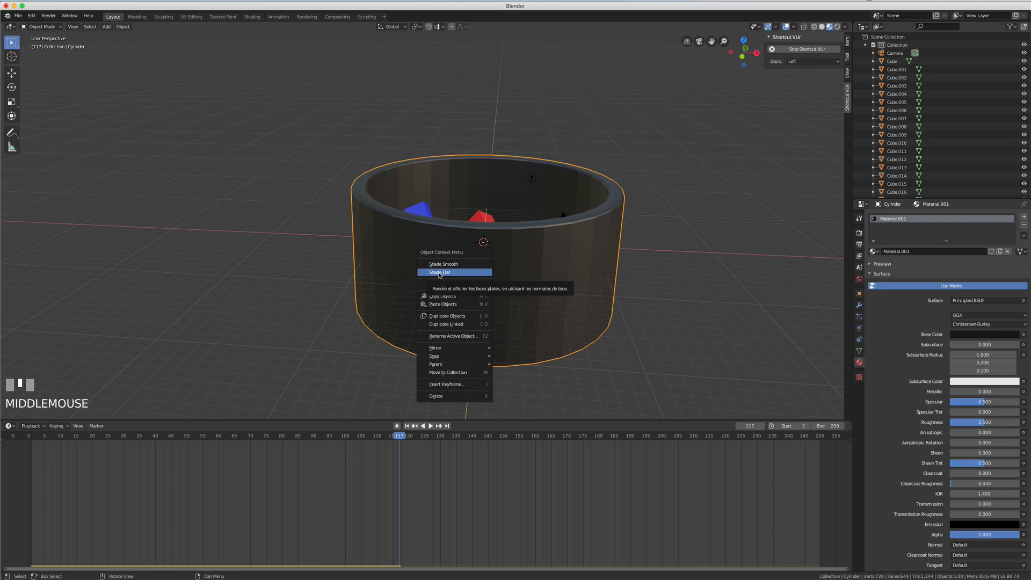
left_click(441, 264)
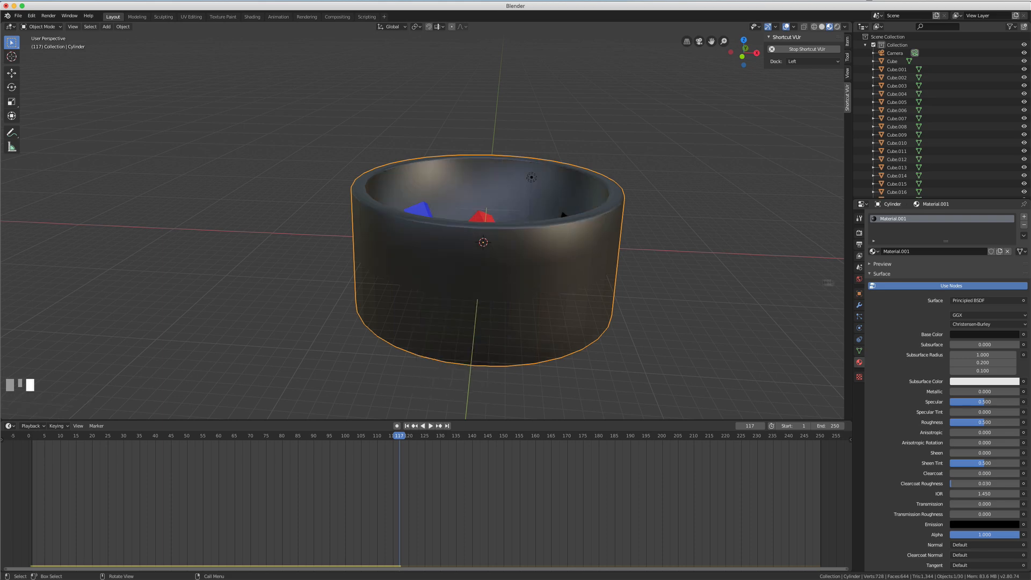
Step: Add a Subdivision Surface modifier to the container and set its Render subdivisions to 3
left_click(858, 305)
left_click(903, 222)
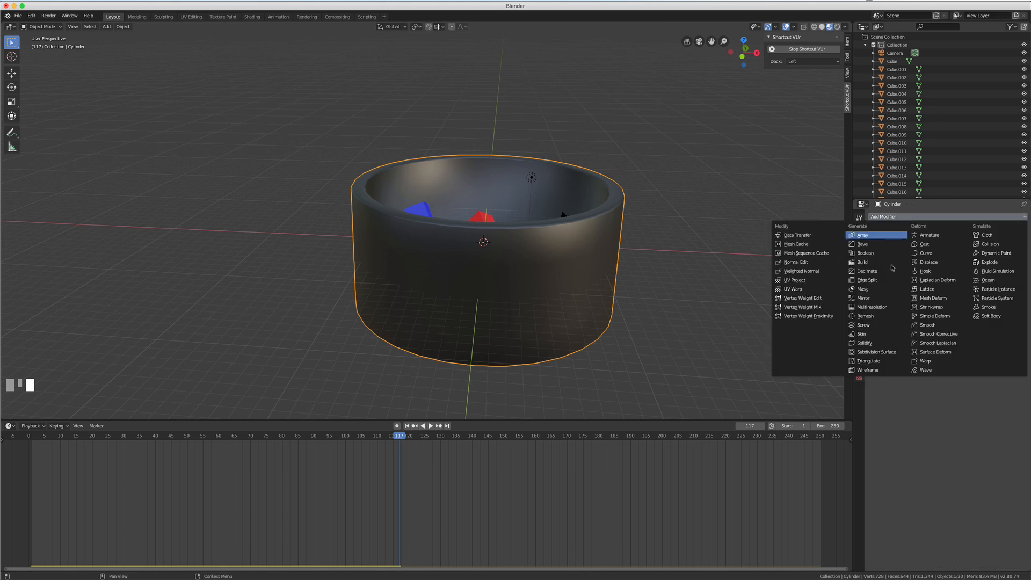
left_click(871, 353)
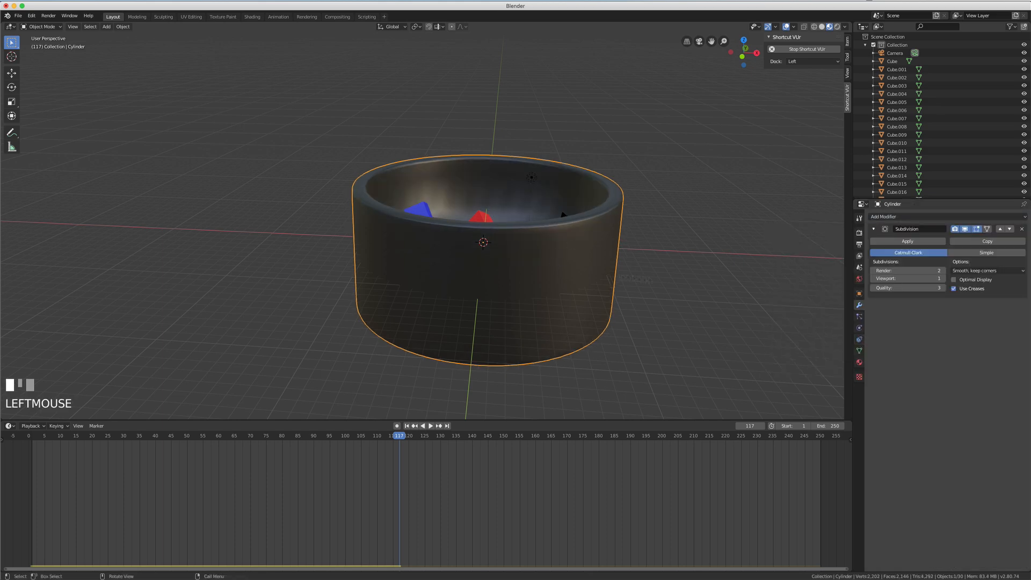
left_click(942, 271)
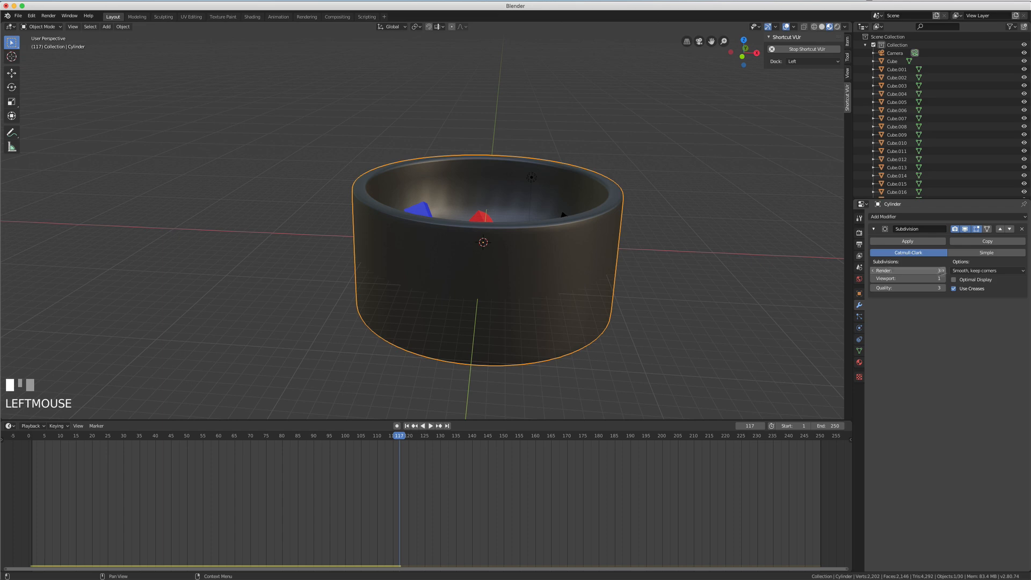
Step: Edit the container in face selection mode with the Subdivision modifier's viewport display turned off
middle_click_drag(535, 292, 546, 339)
left_click(507, 241)
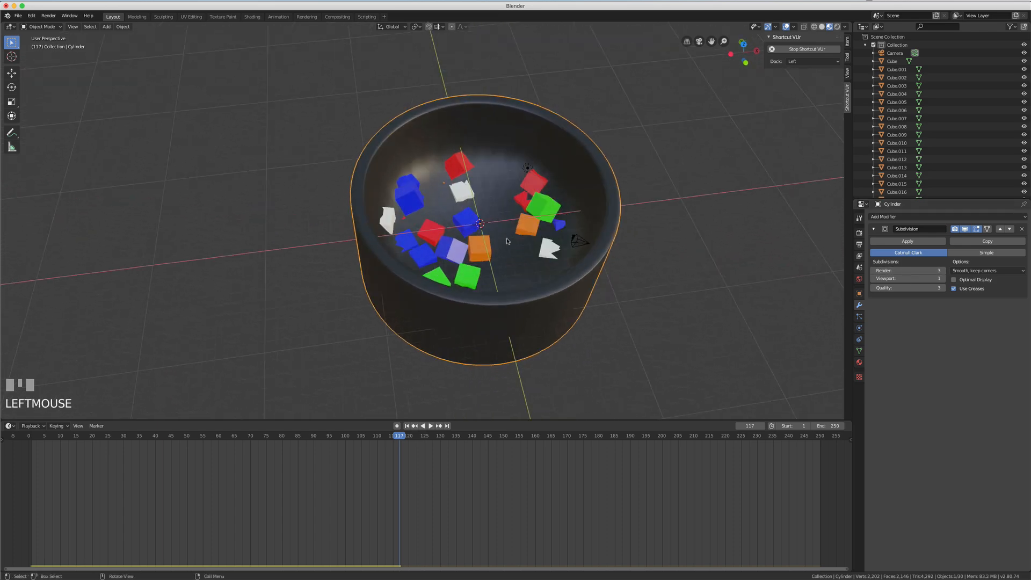
key("Tab")
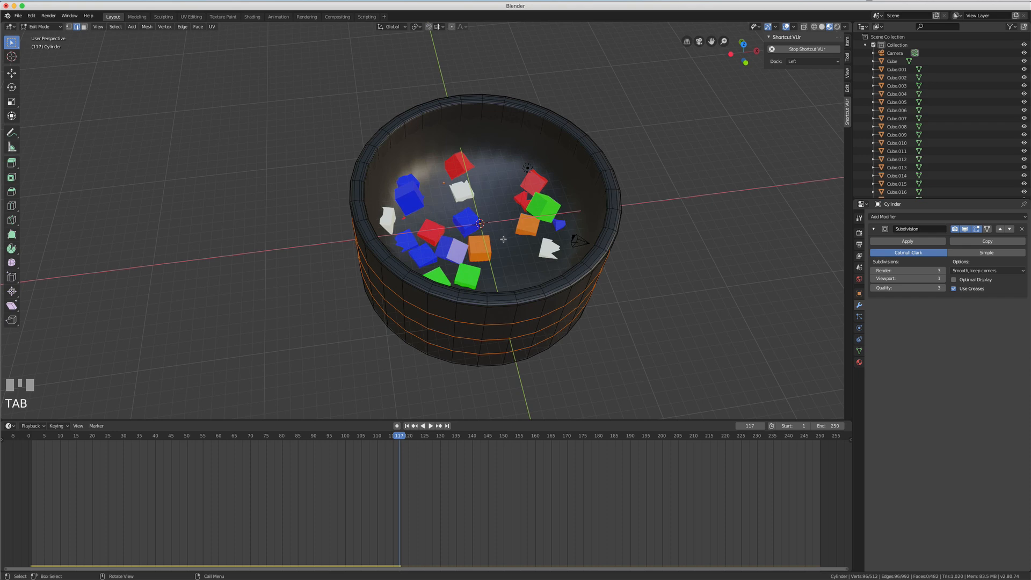
left_click(964, 230)
key("3")
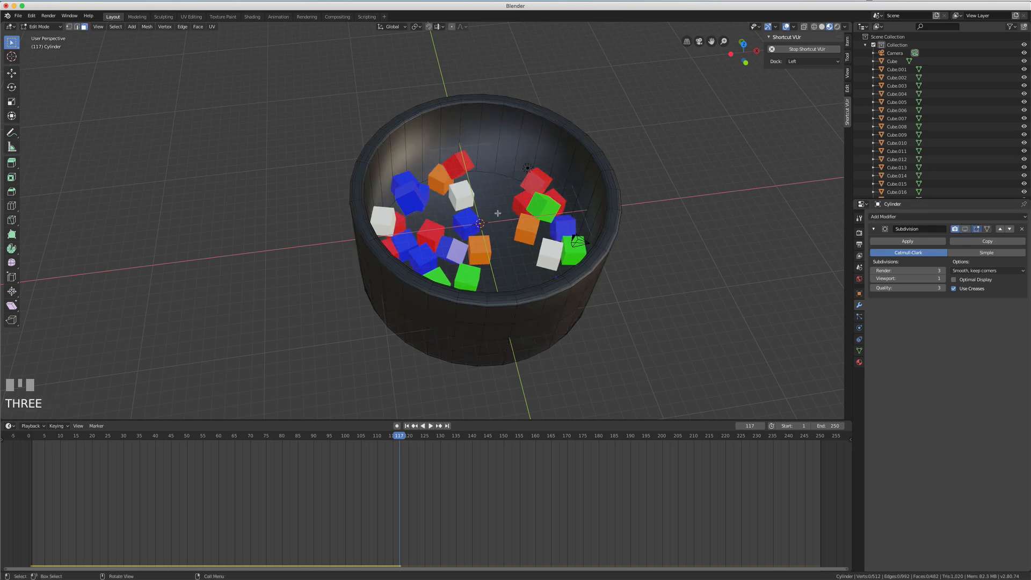
Step: Extrude the container's inner floor face and scale it inward three times to form concentric rings, ending in Object Mode
left_click(497, 213)
key("e")
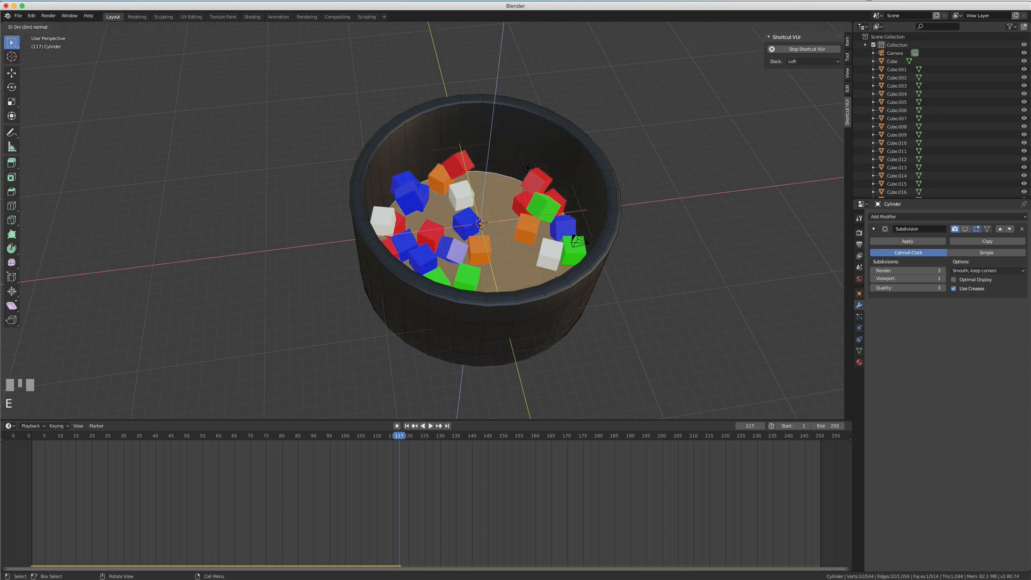
key("s")
left_click(645, 212)
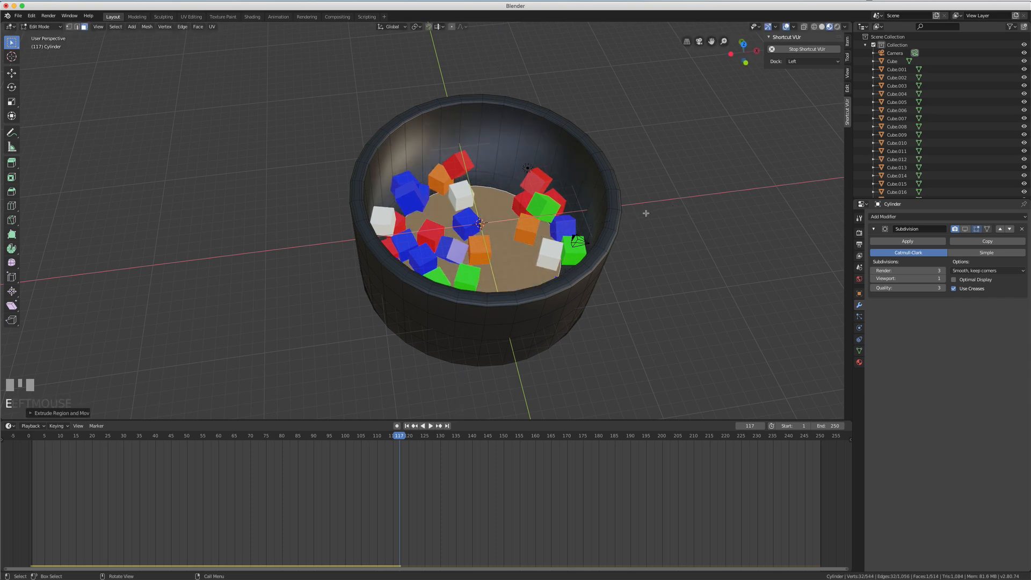
key("e")
key("s")
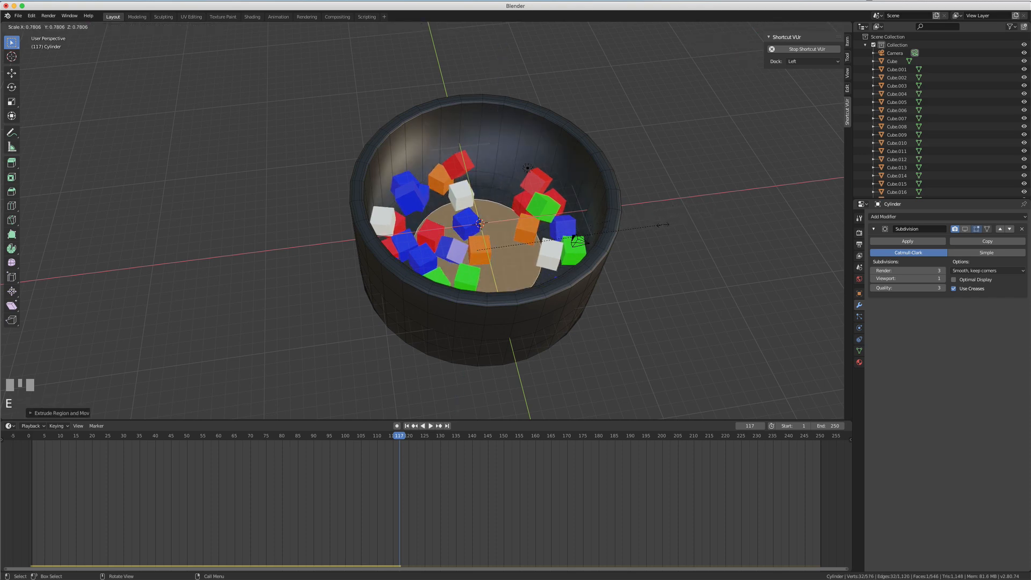
left_click(646, 228)
key("e")
key("s")
key("0")
key("BackSpace")
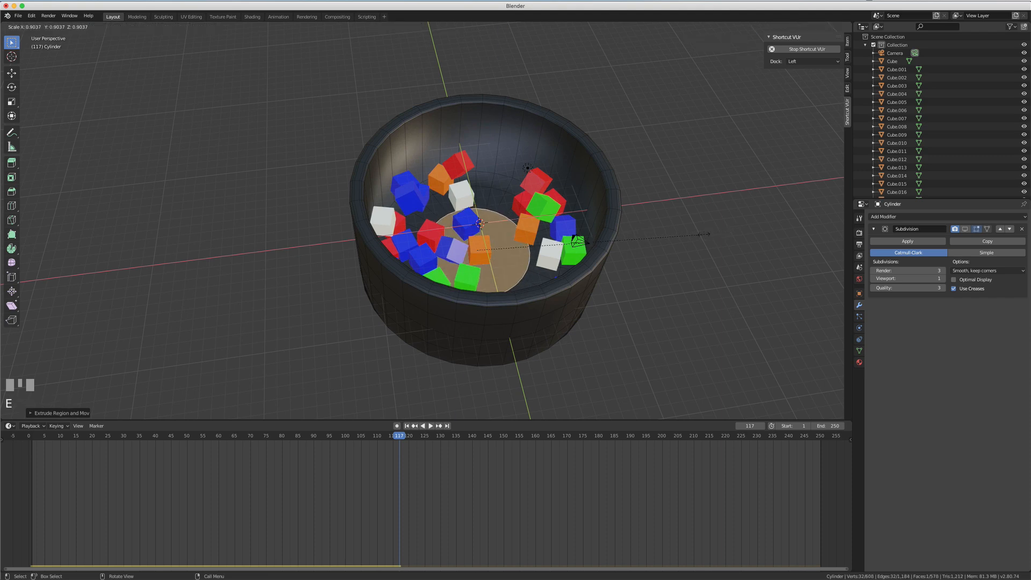
left_click(635, 246)
key("Tab")
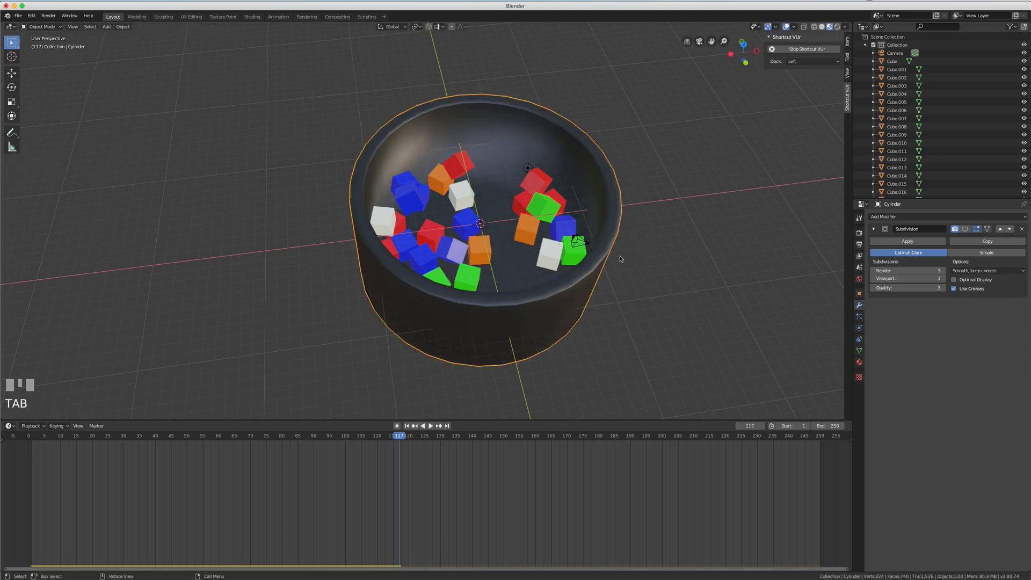
Step: Add two evenly spaced horizontal loop cuts around the container's inner wall in Edit Mode, and return to Object Mode
middle_click_drag(617, 256, 546, 179)
key("Tab")
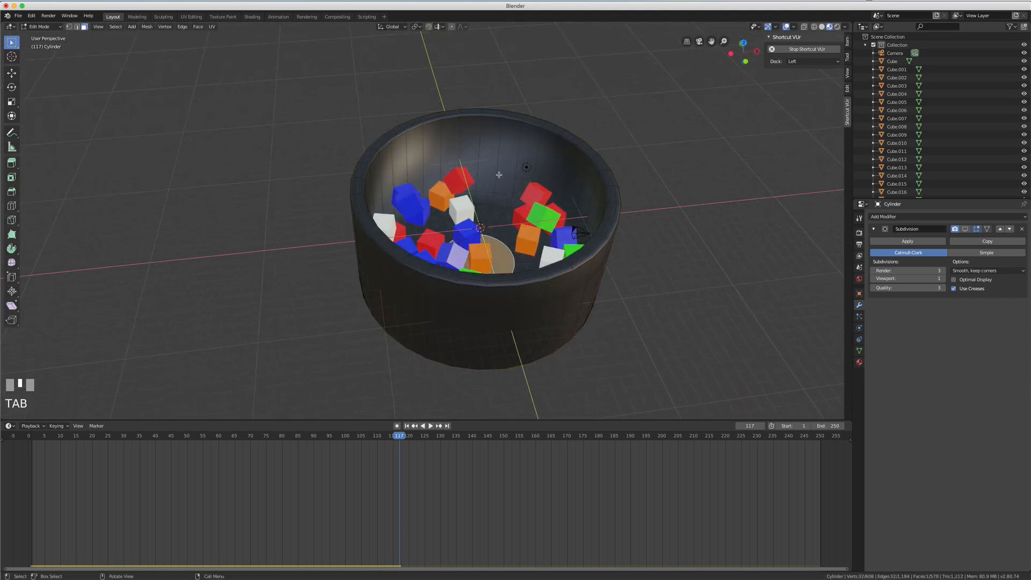
key("ctrl+r")
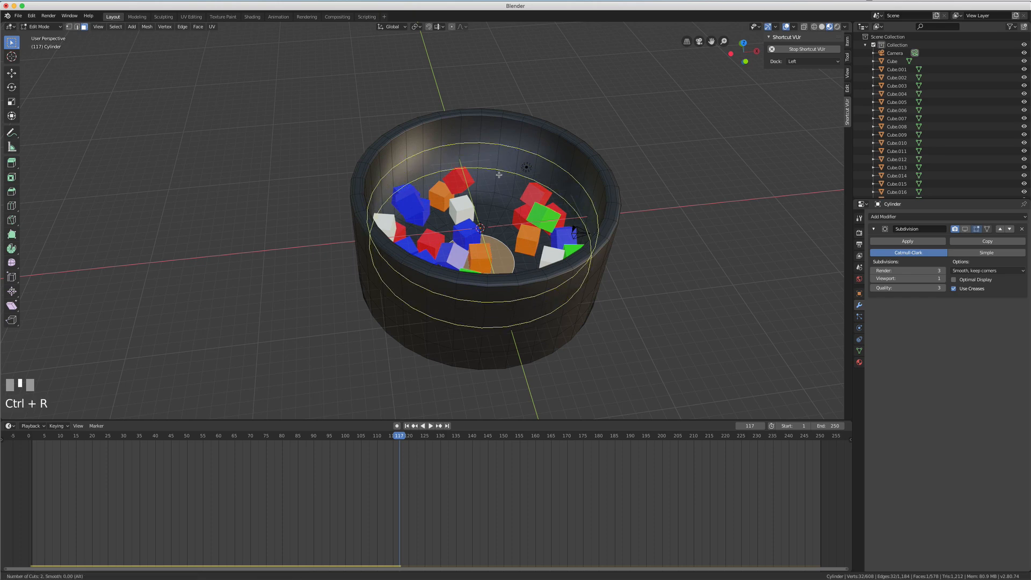
left_click(618, 226)
middle_click_drag(617, 226, 663, 195)
key("Tab")
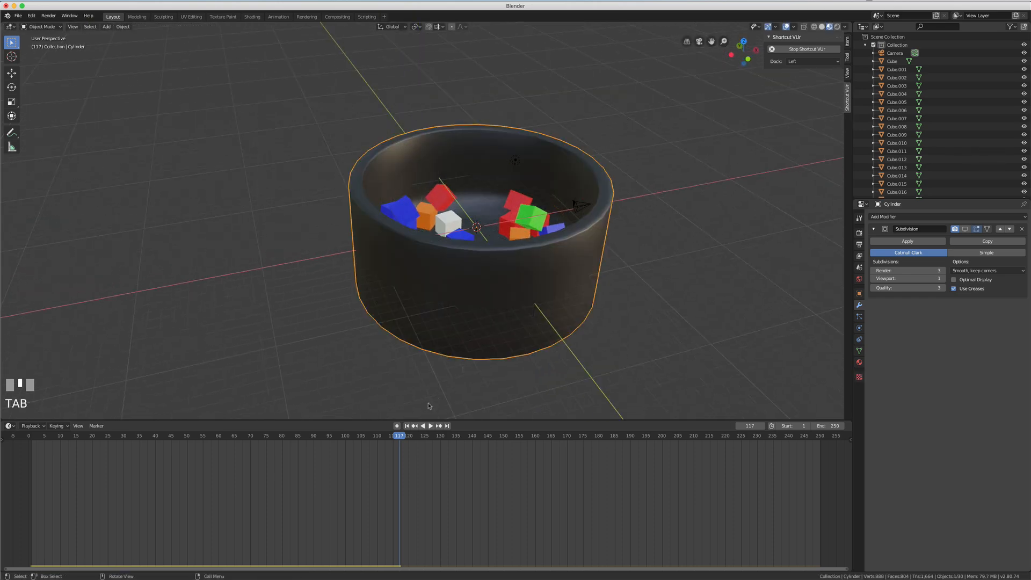
Step: Play the simulation from frame 1 with the cubes and container in view, and pause it at frame 97
left_click(406, 426)
scroll(519, 302, "down", 2)
middle_click_drag(520, 303, 499, 287)
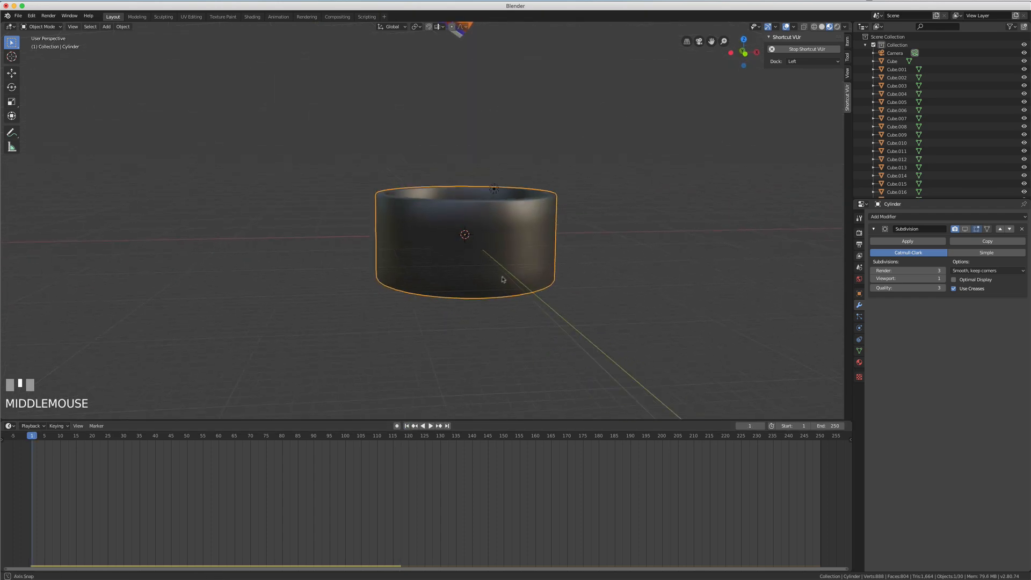
scroll(499, 287, "down", 4)
middle_click_drag(493, 245, 493, 268)
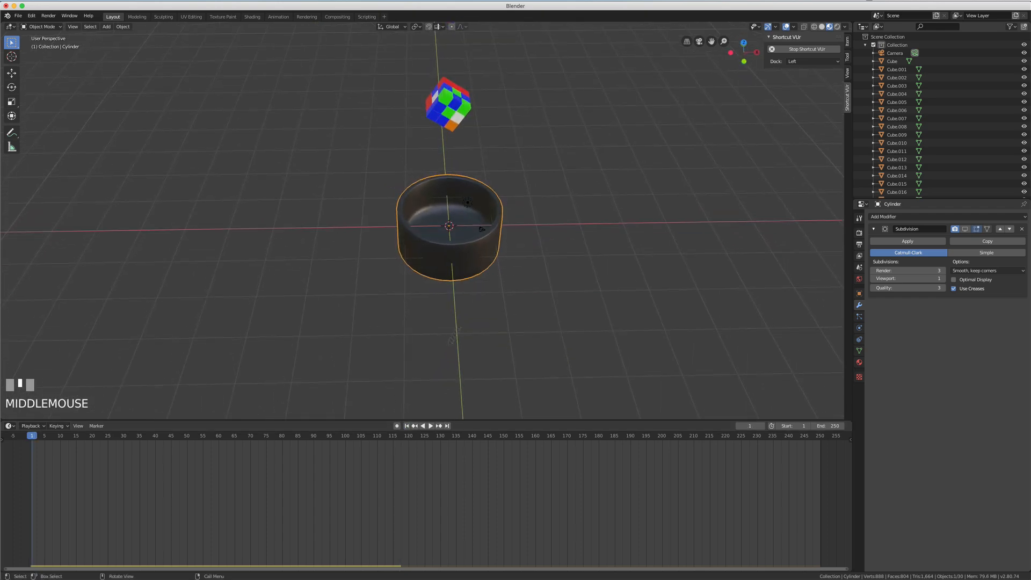
left_click(430, 426)
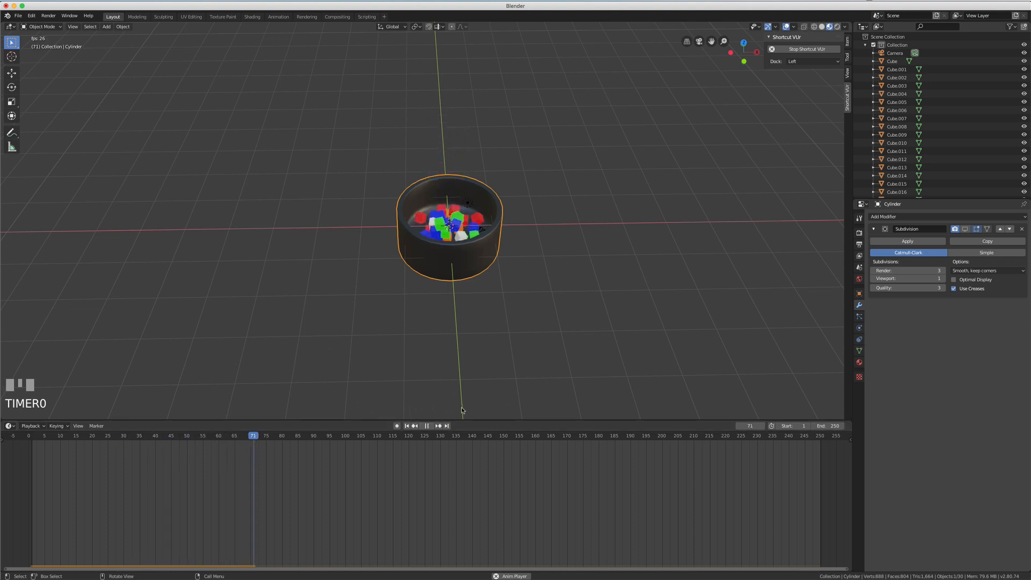
left_click(426, 425)
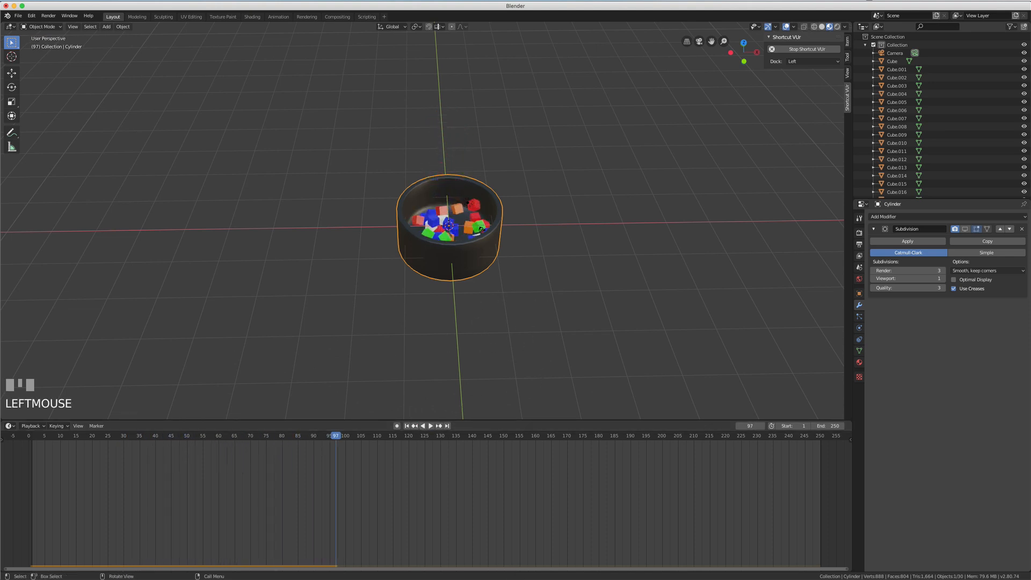
Step: Hide the viewport overlays and examine the cubes inside the container up close
left_click(786, 27)
scroll(548, 198, "down", 1)
scroll(518, 218, "up", 5)
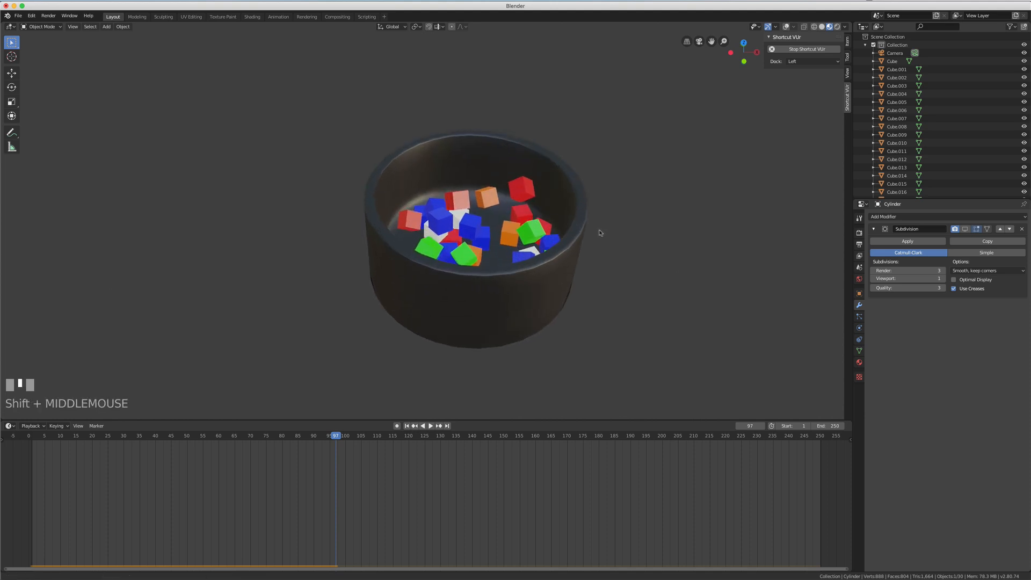
middle_click_drag(601, 232, 545, 215, "shift")
middle_click_drag(557, 249, 553, 240)
scroll(515, 174, "up", 1)
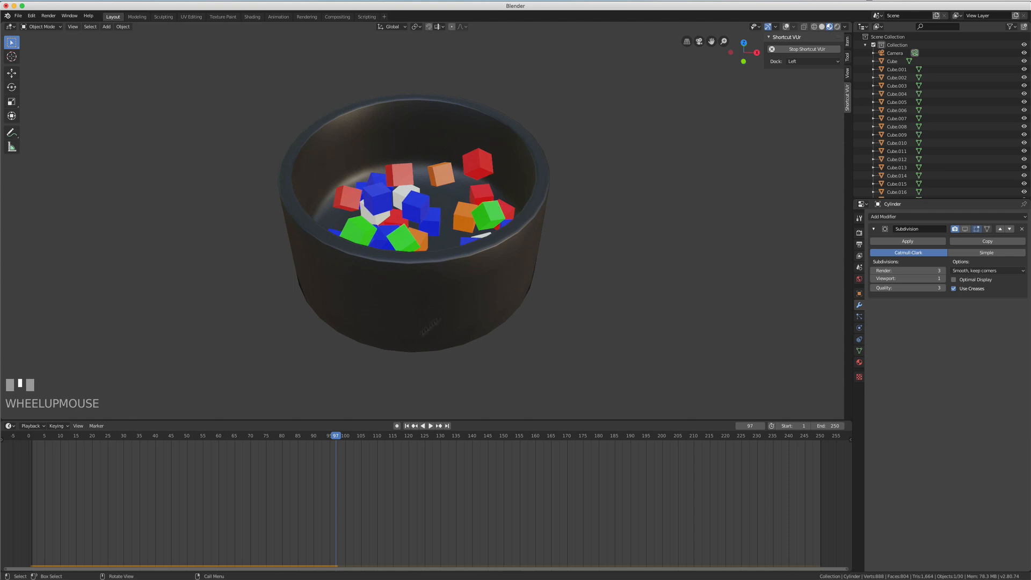